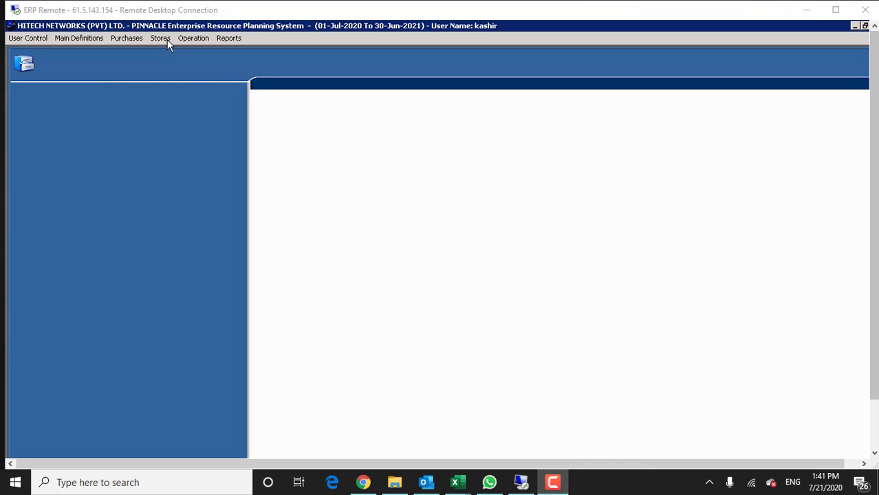
# Start a new Stock Receipt Note from the Stores menu, dated 21-07-2020 at location 100.
pyautogui.click(162, 39)
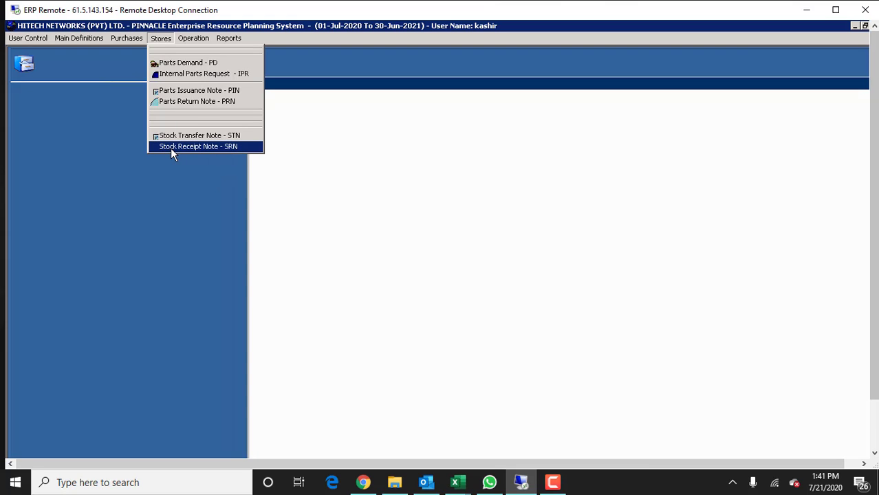
pyautogui.click(232, 147)
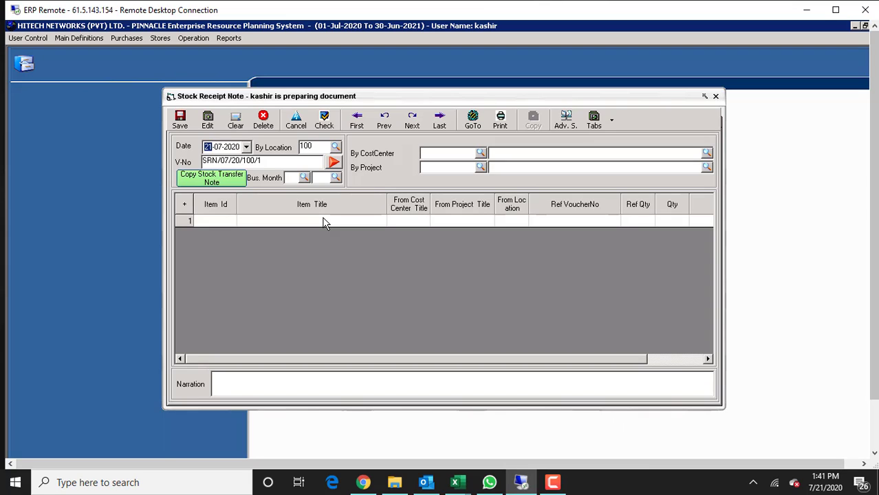
# Set the By Location to 165 so the voucher number refreshes.
pyautogui.press('Tab')
pyautogui.write('165')
pyautogui.press('Tab')
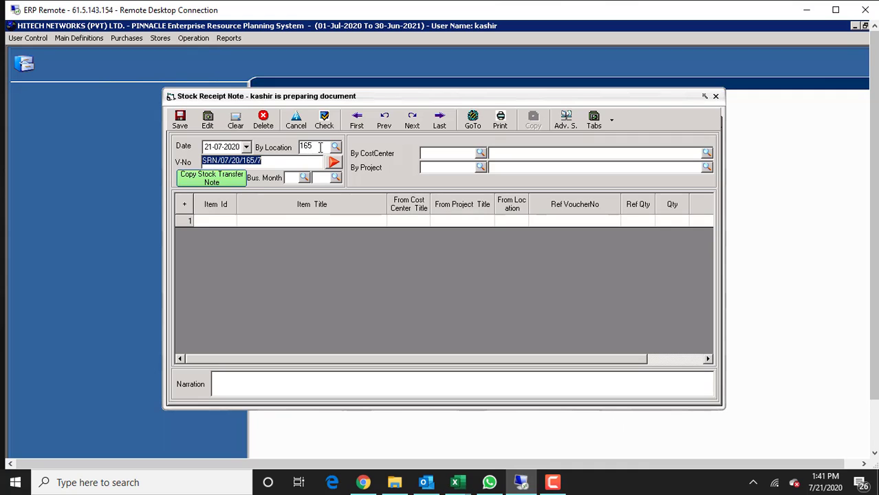
# Copy the 21 items from transfer STN/07/20/100/250 and save as SRN/07/20/165/7.
pyautogui.click(239, 180)
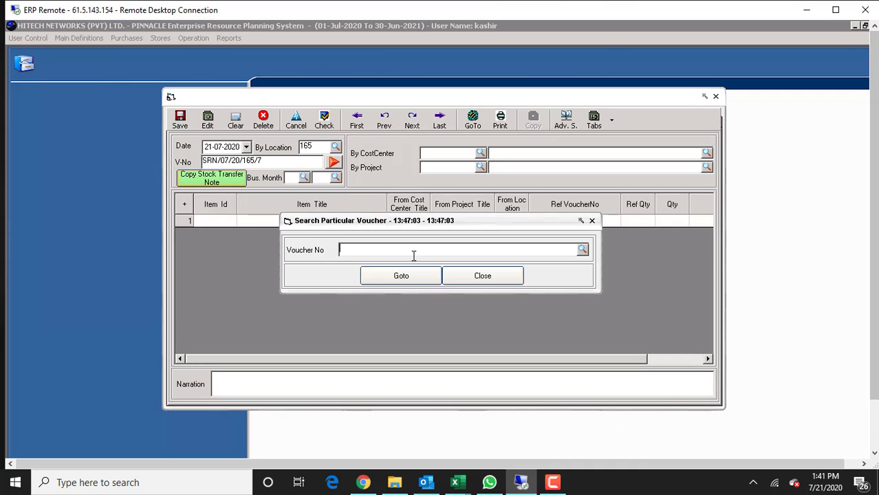
pyautogui.press('Return')
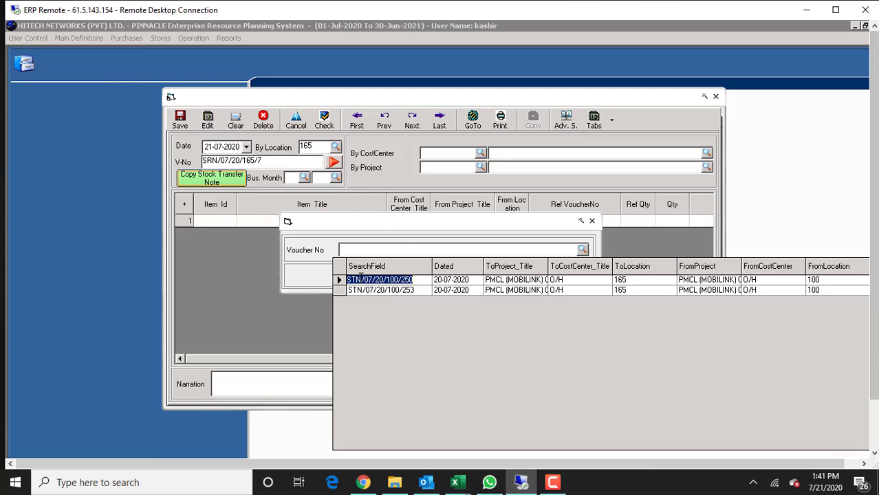
pyautogui.click(360, 276)
pyautogui.click(390, 282)
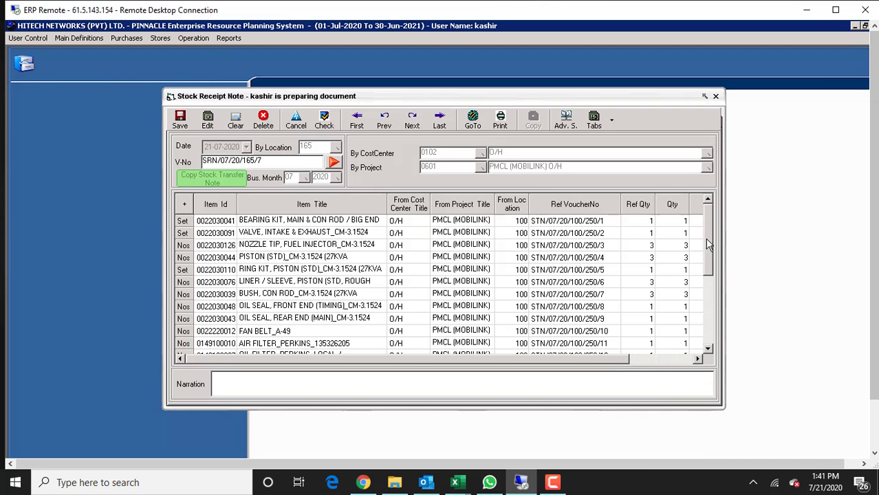
pyautogui.moveTo(708, 244); pyautogui.dragTo(708, 338)
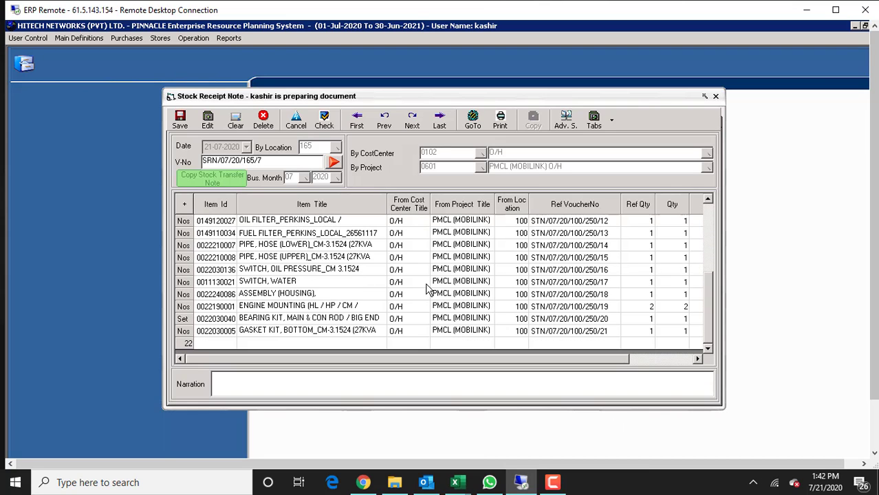
pyautogui.click(179, 120)
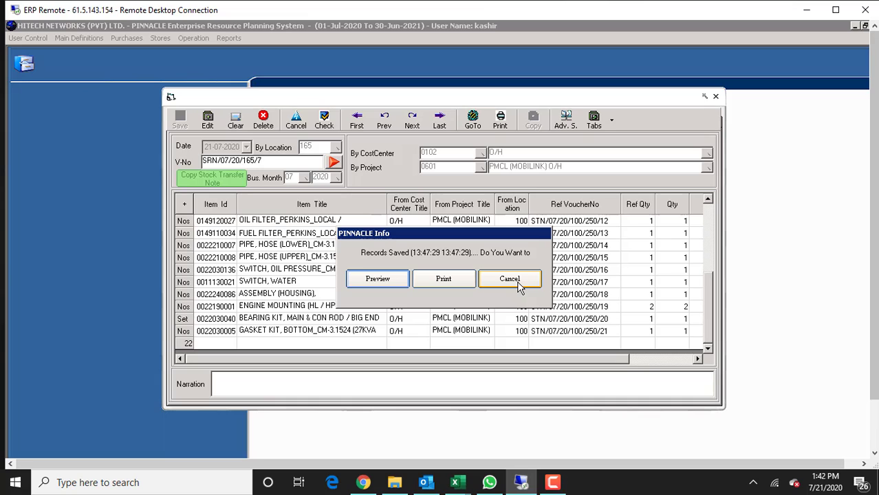
# Dismiss the save message and set the new note's location to 165.
pyautogui.click(508, 279)
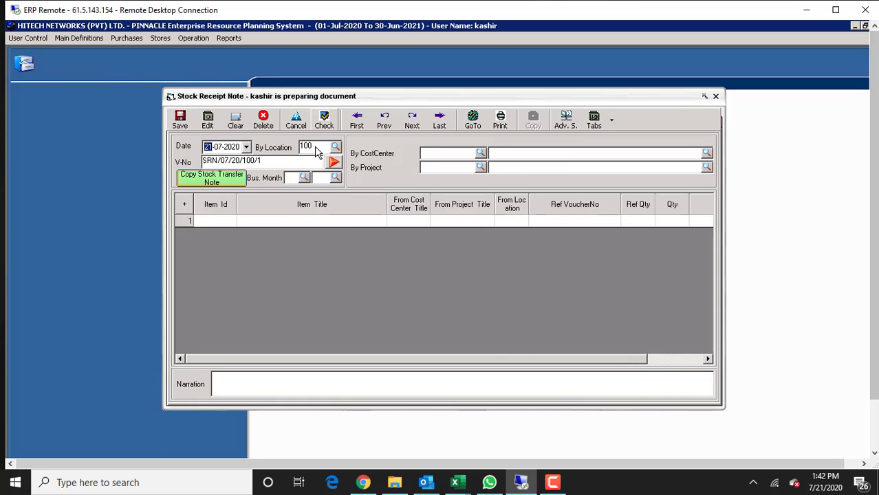
pyautogui.click(317, 146)
pyautogui.write('165')
pyautogui.press('Tab')
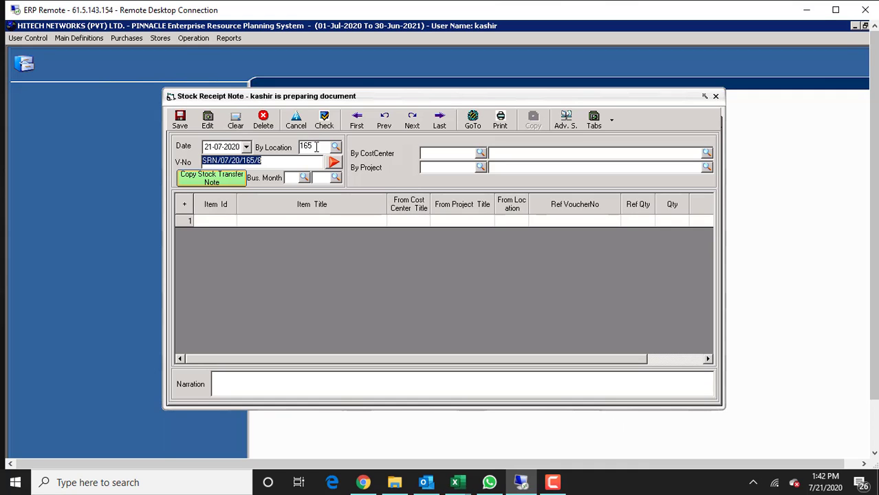
# Copy the two filter items from STN/07/20/100/253, save as SRN/07/20/165/8, and clear the form.
pyautogui.click(231, 179)
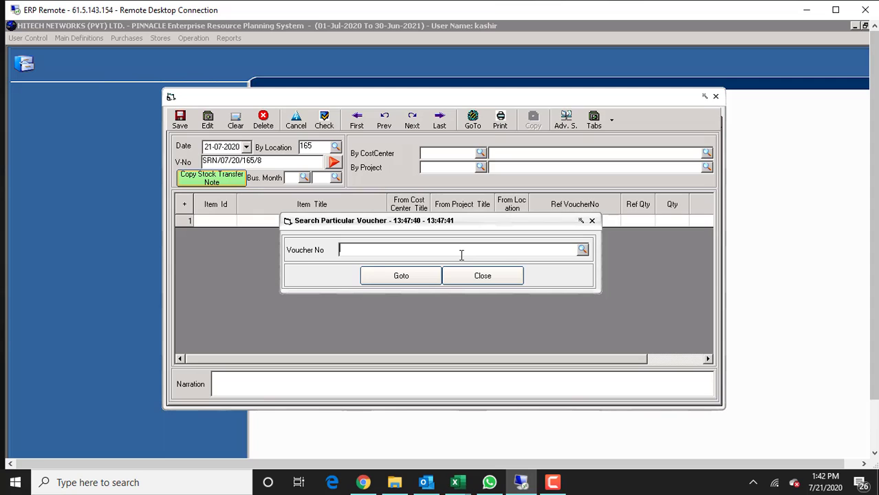
pyautogui.click(461, 252)
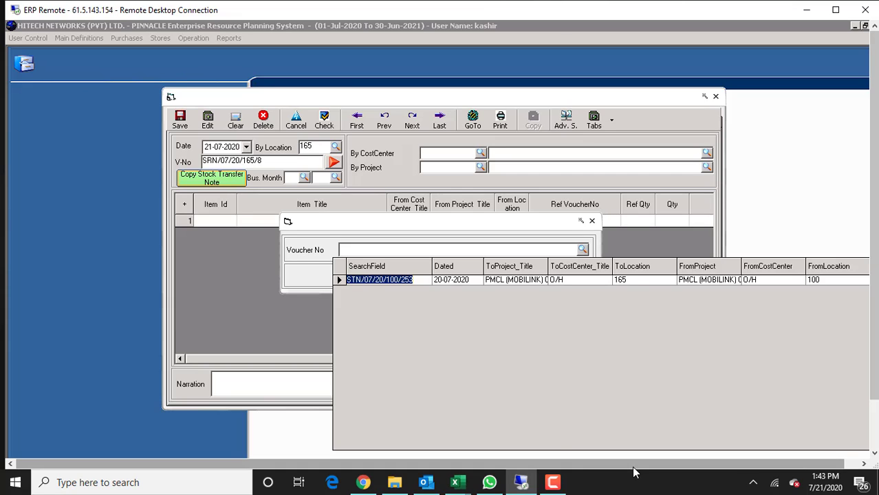
pyautogui.press('Return')
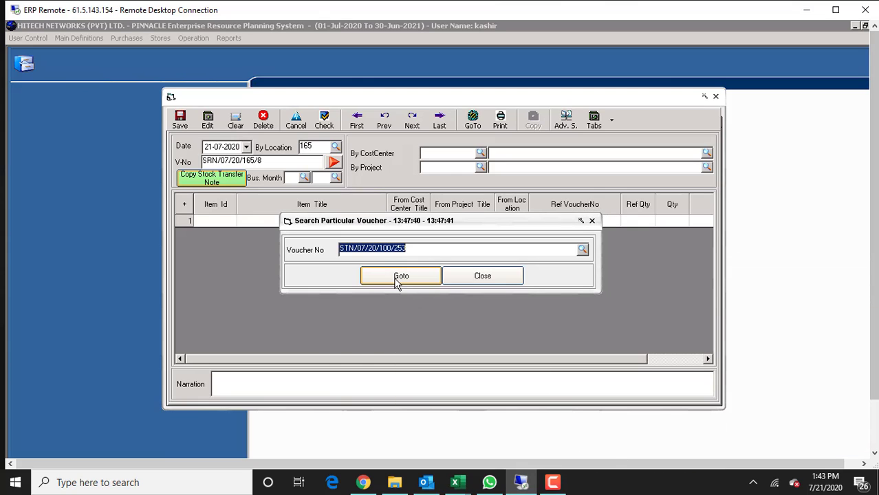
pyautogui.click(397, 278)
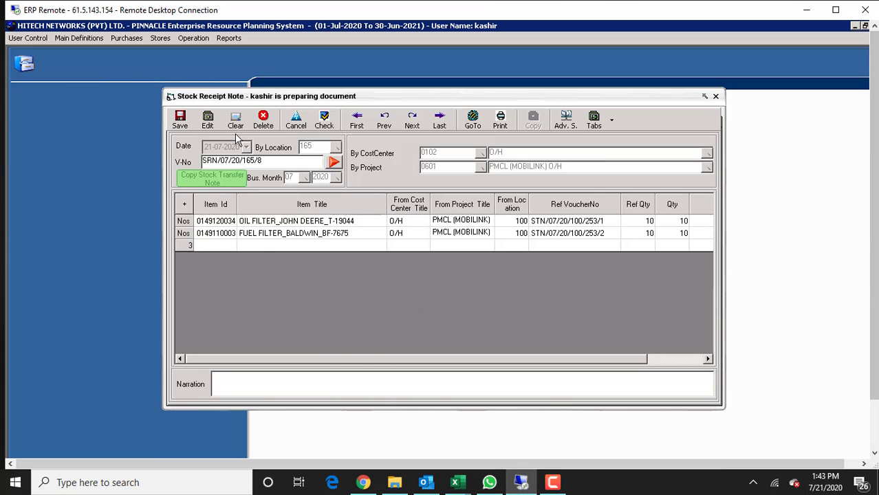
pyautogui.click(181, 128)
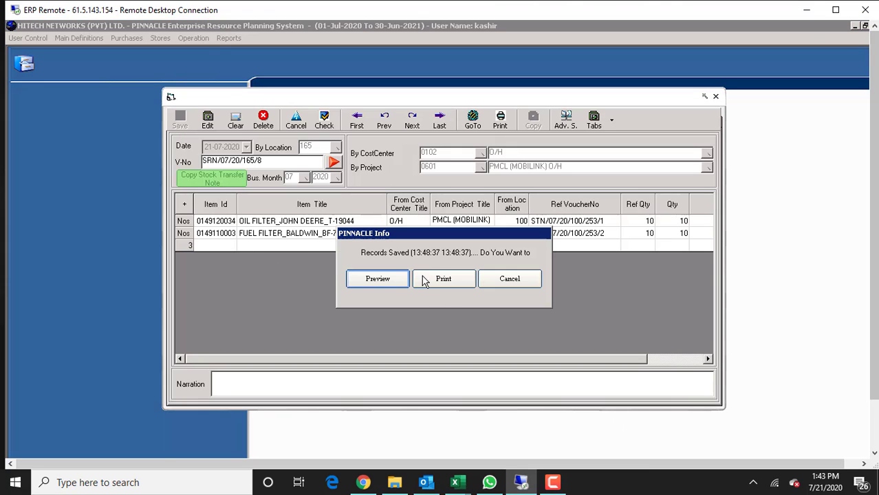
pyautogui.click(516, 278)
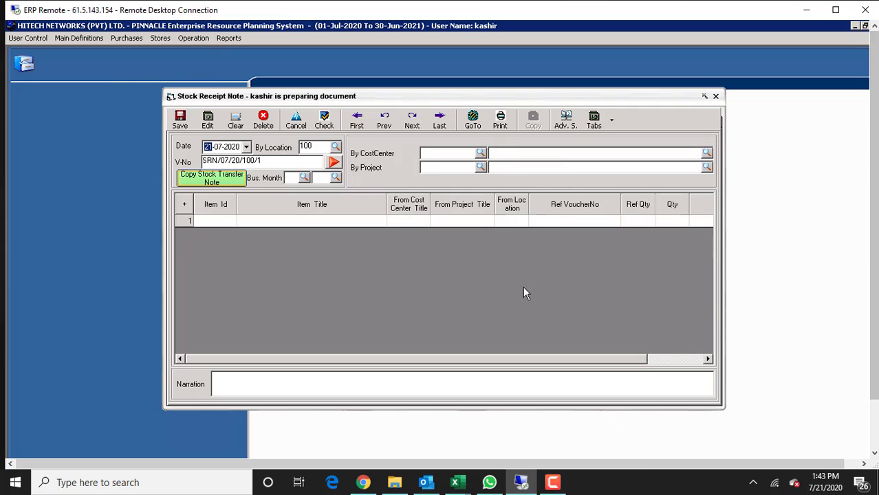
# Set the receiving location to 165.
pyautogui.click(333, 162)
pyautogui.press('Tab')
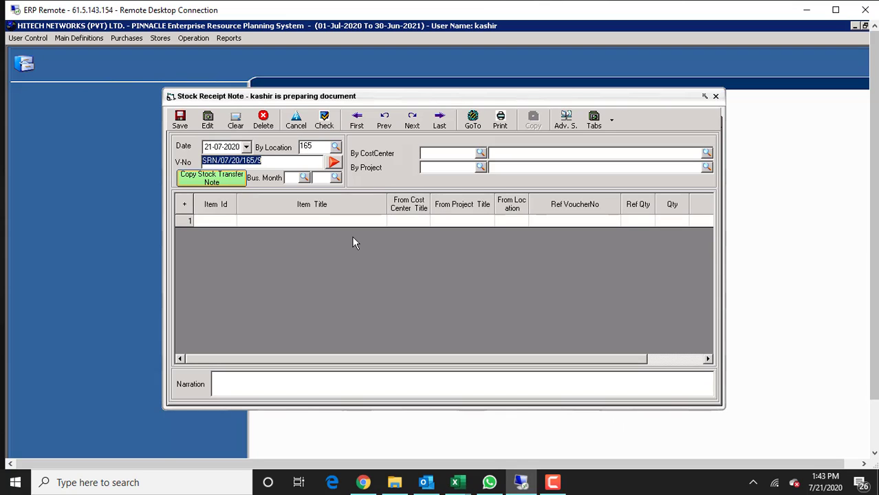
pyautogui.click(271, 162)
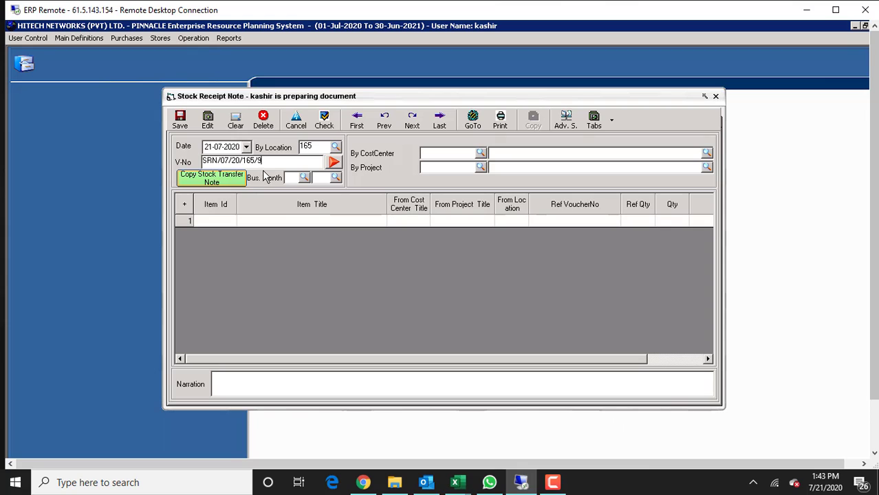
# Open saved receipt note number 8 with the Goto dialog.
pyautogui.click(473, 122)
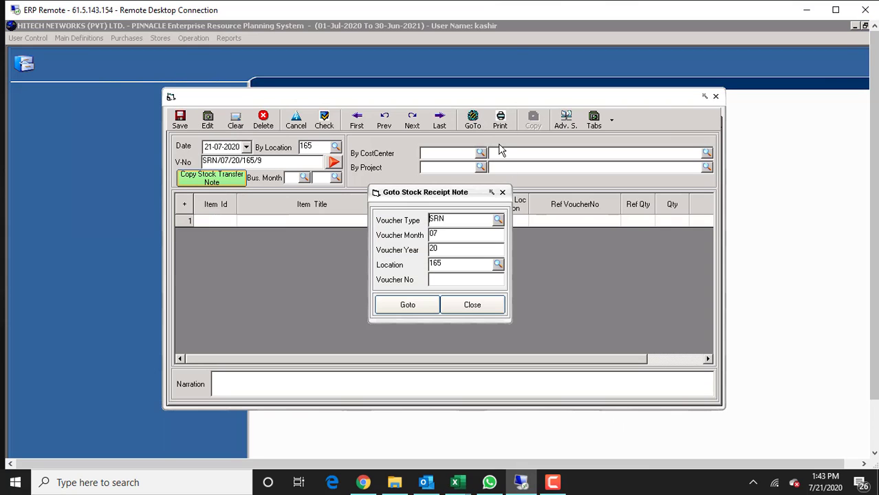
pyautogui.click(457, 280)
pyautogui.write('8')
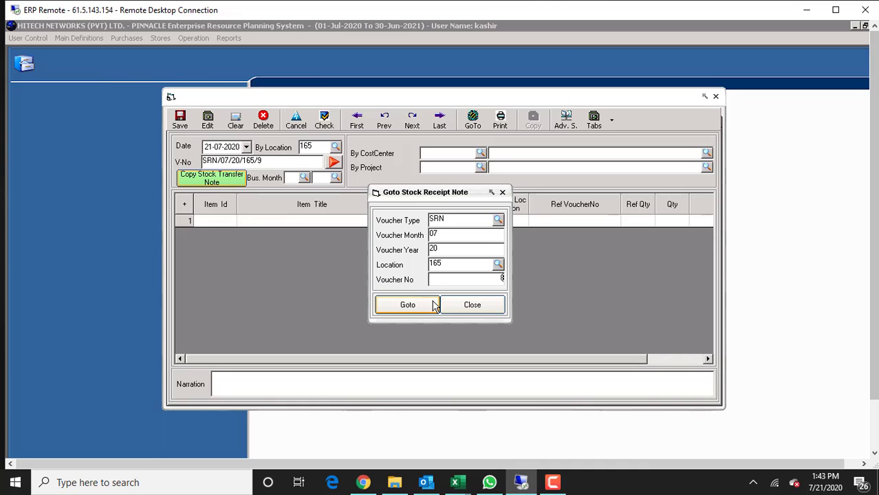
pyautogui.click(425, 309)
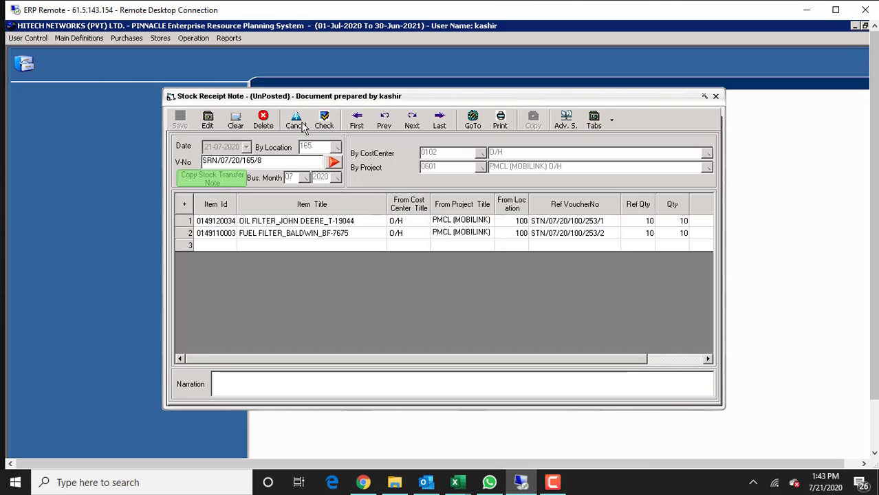
# Check and post receipt notes SRN/07/20/165/8 and SRN/07/20/165/7.
pyautogui.click(323, 121)
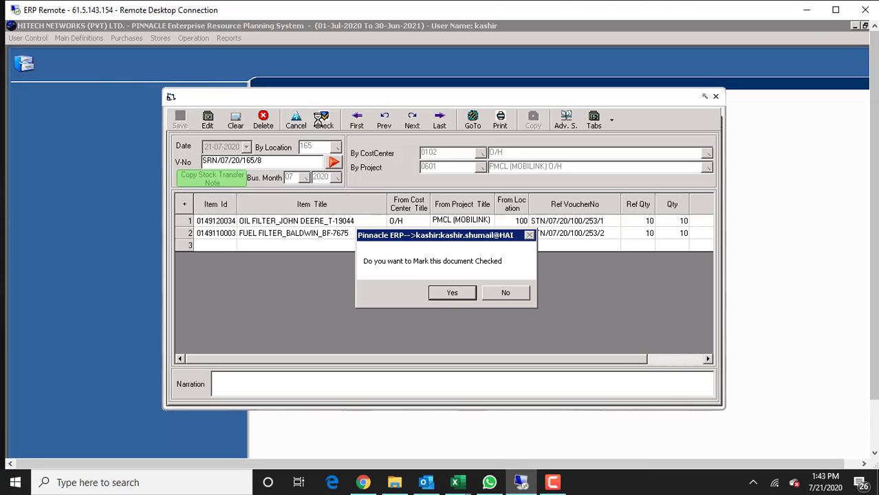
pyautogui.click(452, 294)
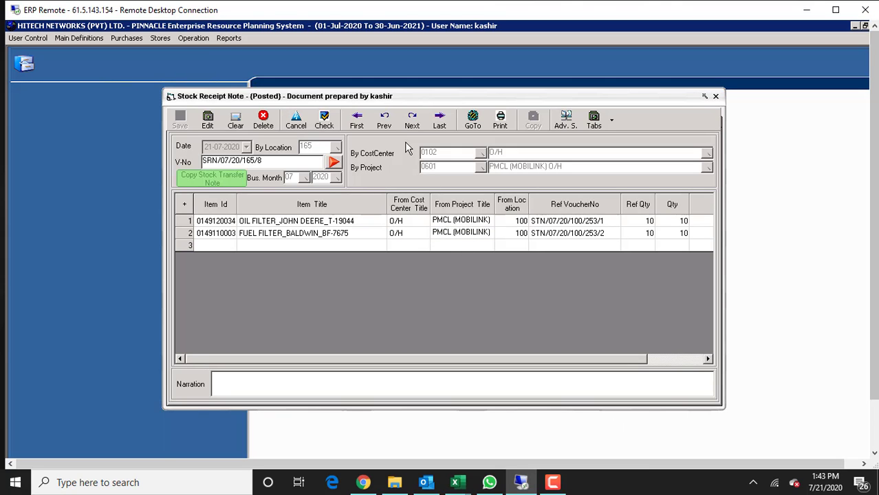
pyautogui.click(384, 122)
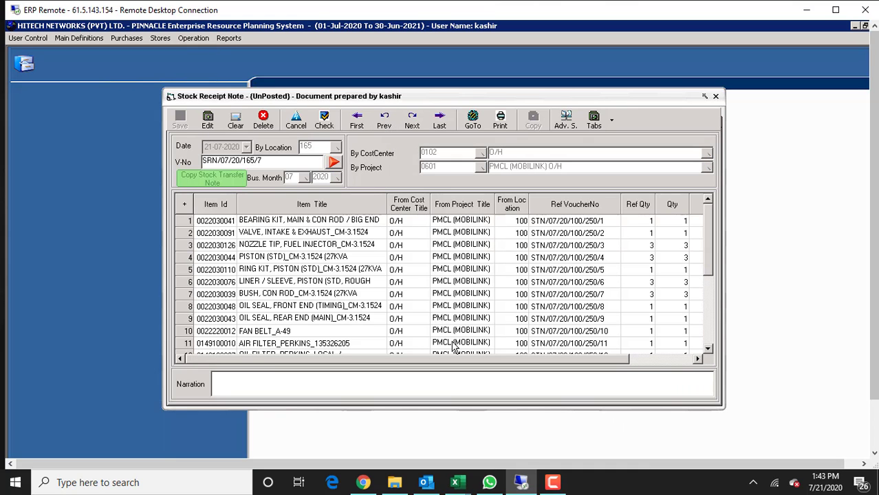
pyautogui.click(324, 119)
pyautogui.click(445, 294)
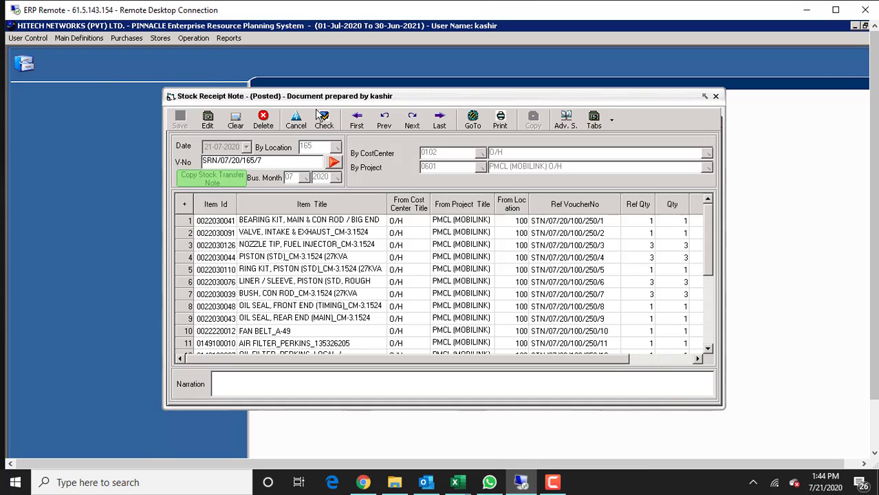
# Browse back through earlier receipt notes to SRN/07/20/165/4.
pyautogui.click(385, 121)
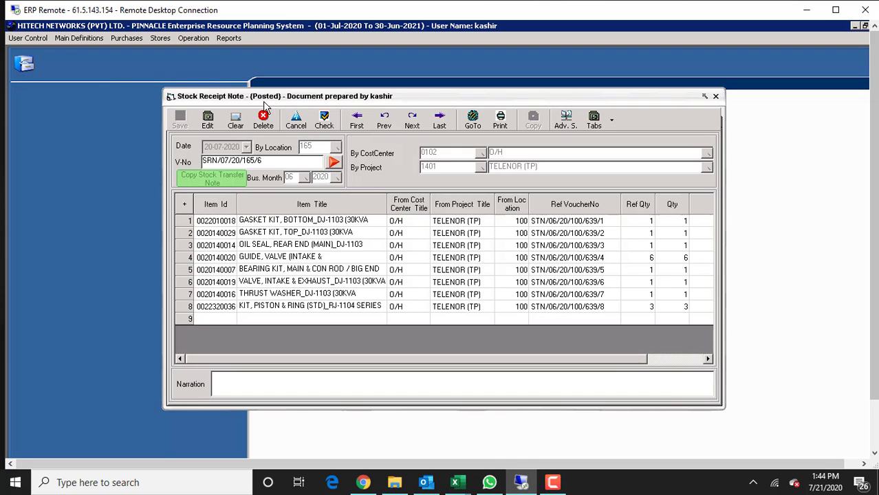
pyautogui.click(412, 120)
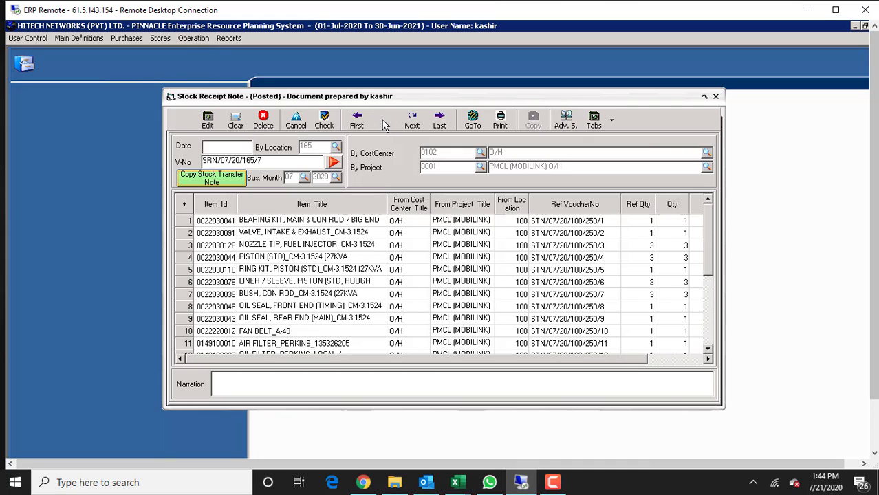
pyautogui.click(384, 121)
pyautogui.click(384, 121)
pyautogui.click(384, 120)
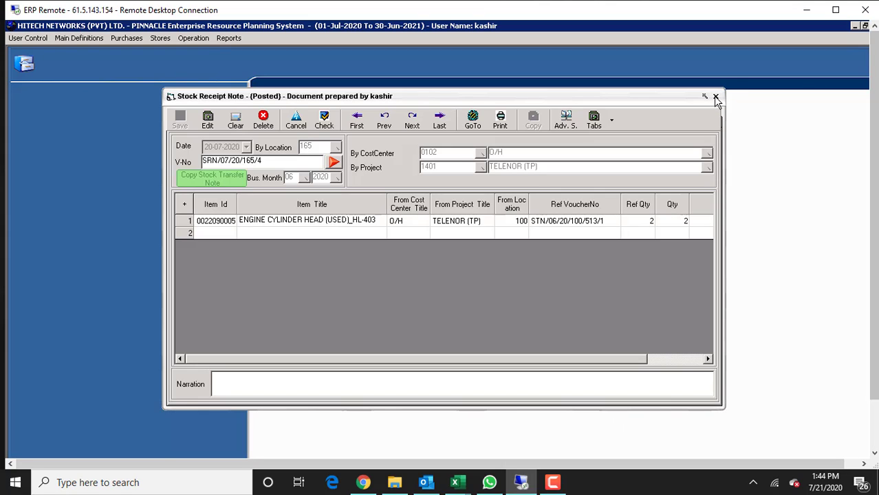
# Close the receipt note and open the Current Stock Loc Wise Pro Wise CC Wise Summary report.
pyautogui.click(716, 98)
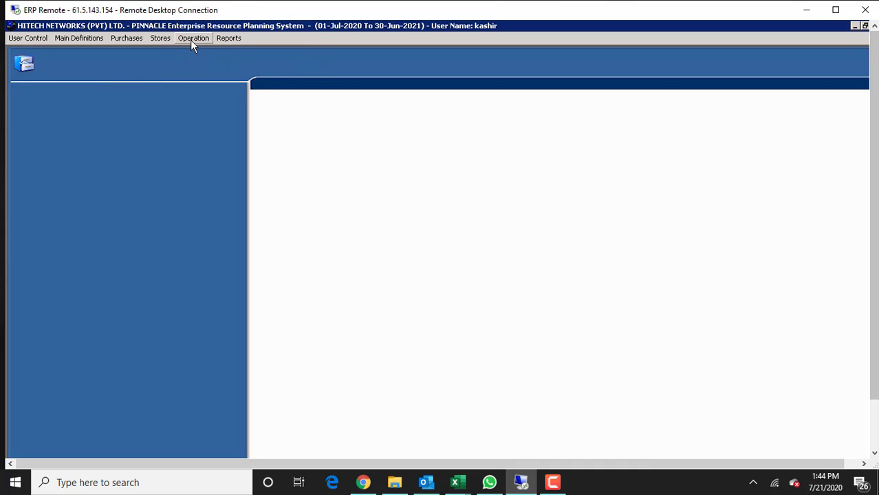
pyautogui.click(167, 41)
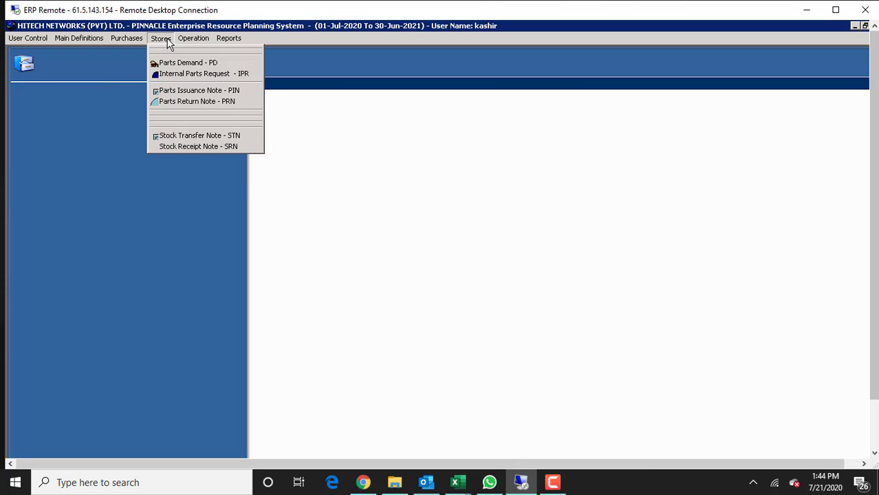
pyautogui.click(237, 38)
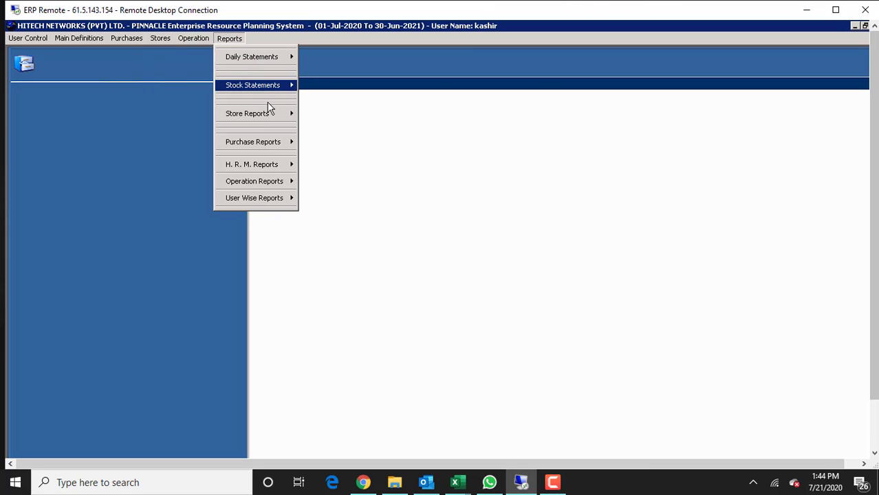
pyautogui.moveTo(283, 84)
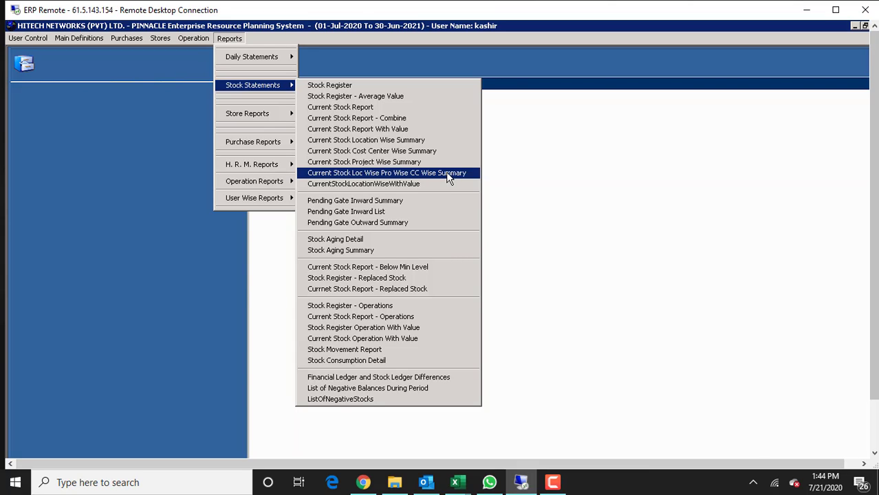
pyautogui.click(447, 173)
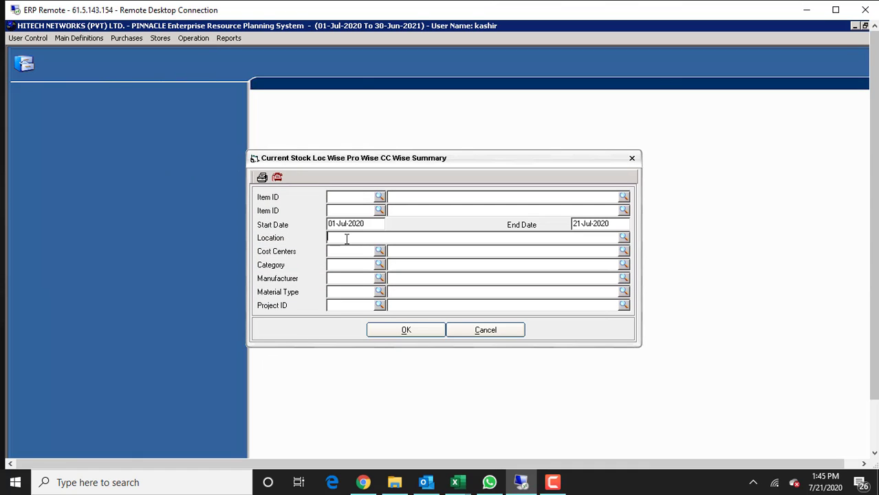
# Run the Current Stock summary report for location 165.
pyautogui.write('165')
pyautogui.click(429, 333)
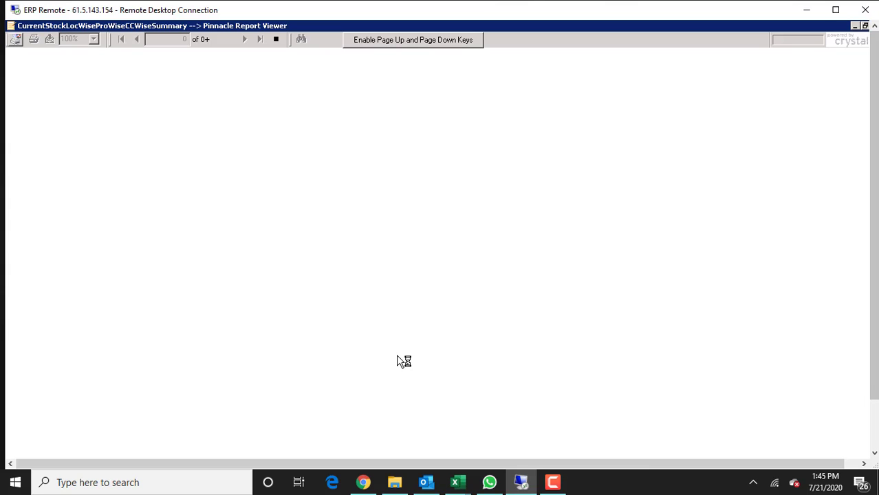
# Close the remote session and reconnect using the ERP Remote desktop shortcut.
pyautogui.click(864, 10)
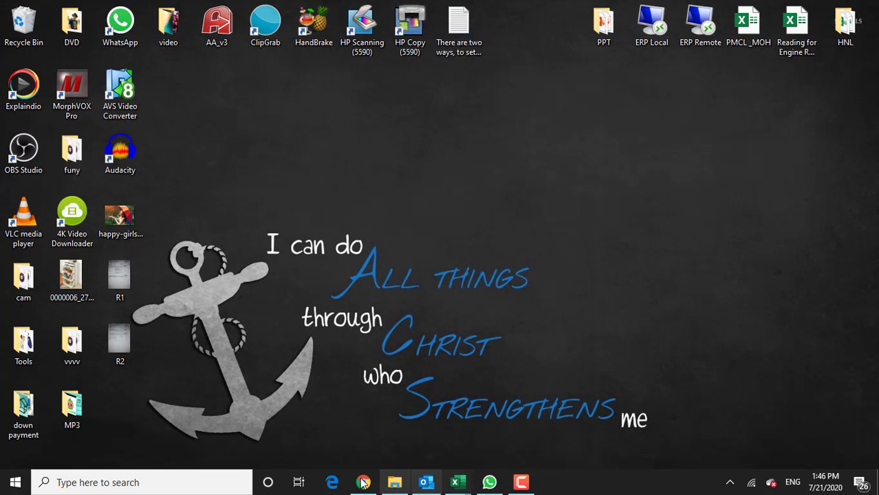
pyautogui.click(700, 27)
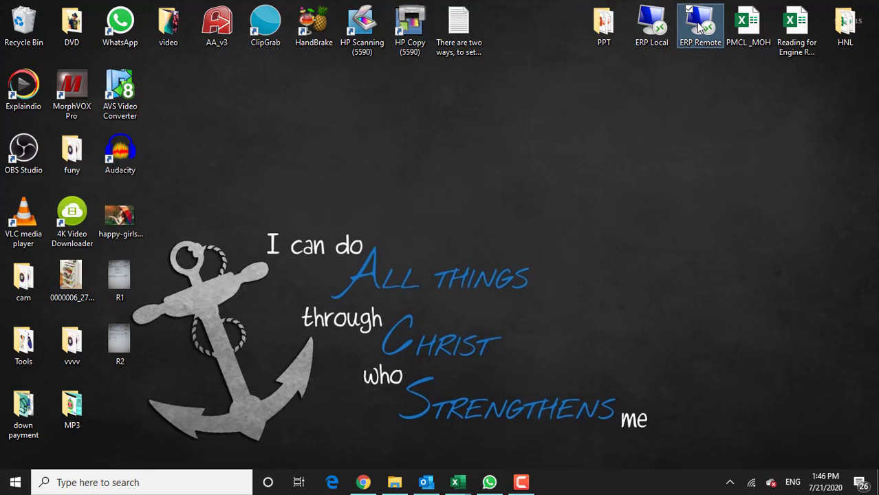
pyautogui.doubleClick(700, 26)
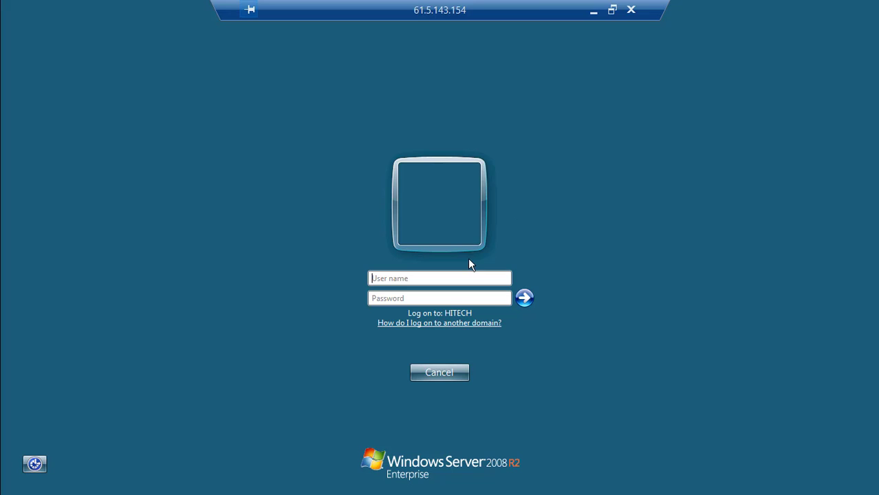
# Log in with the user name and password, then restore the 27-page report window.
pyautogui.click(460, 274)
pyautogui.press('Tab')
pyautogui.write('****')
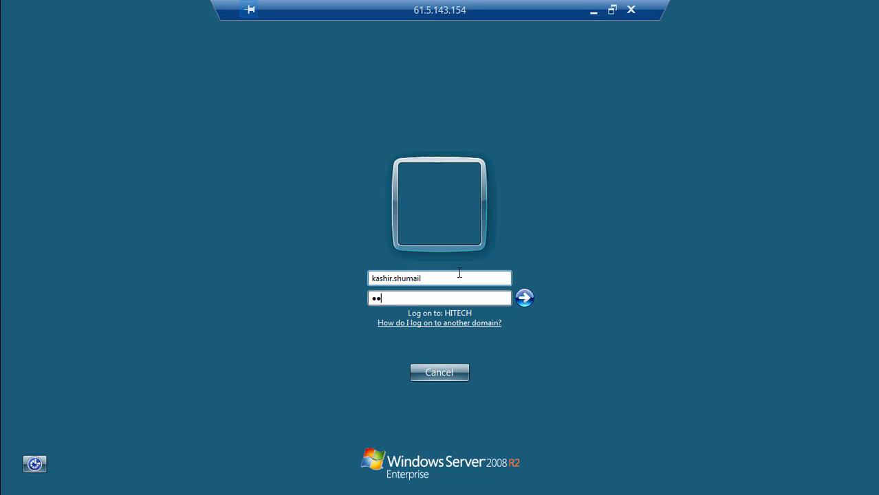
pyautogui.write('*****')
pyautogui.press('Return')
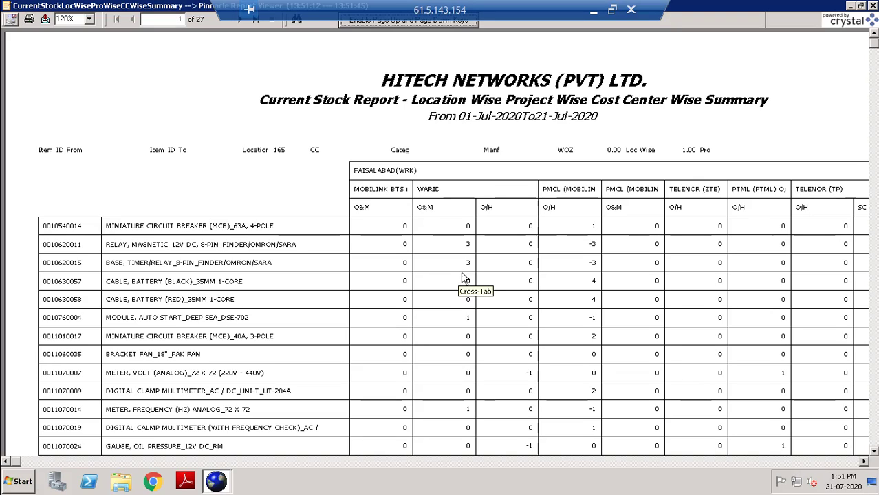
pyautogui.click(860, 6)
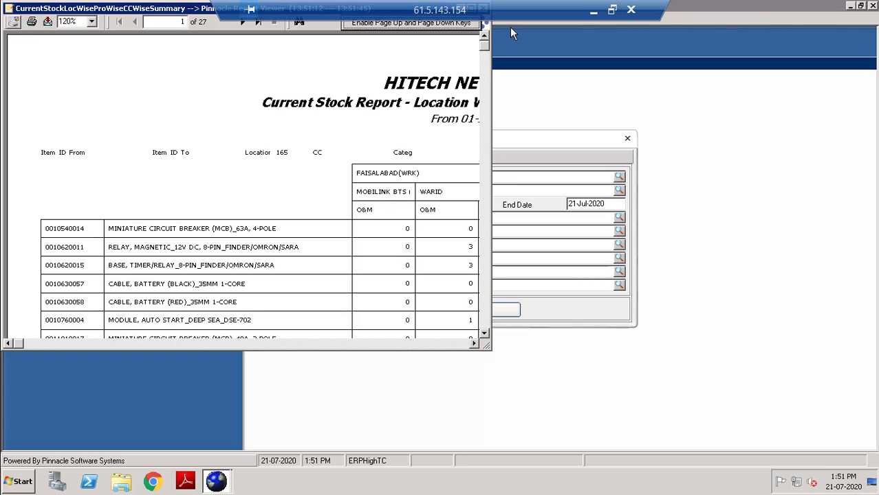
# Change the report's start date to 01-07-2019 and rerun it.
pyautogui.moveTo(189, 9); pyautogui.dragTo(393, 145)
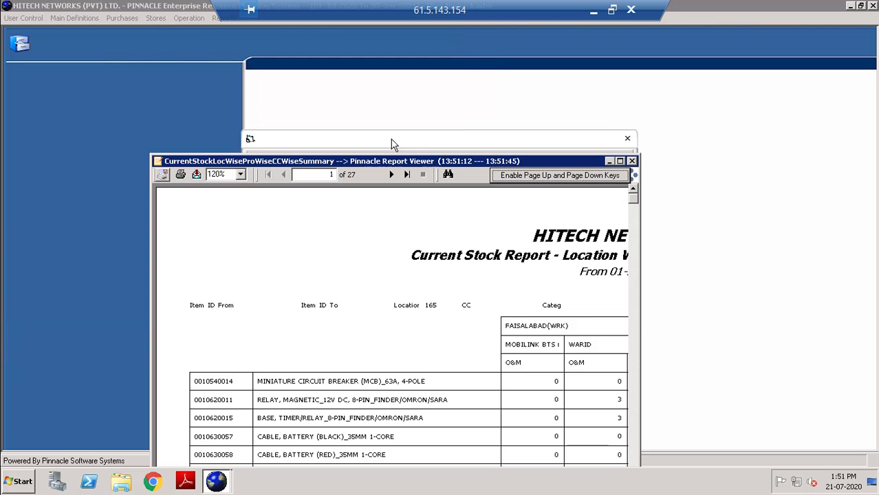
pyautogui.click(632, 161)
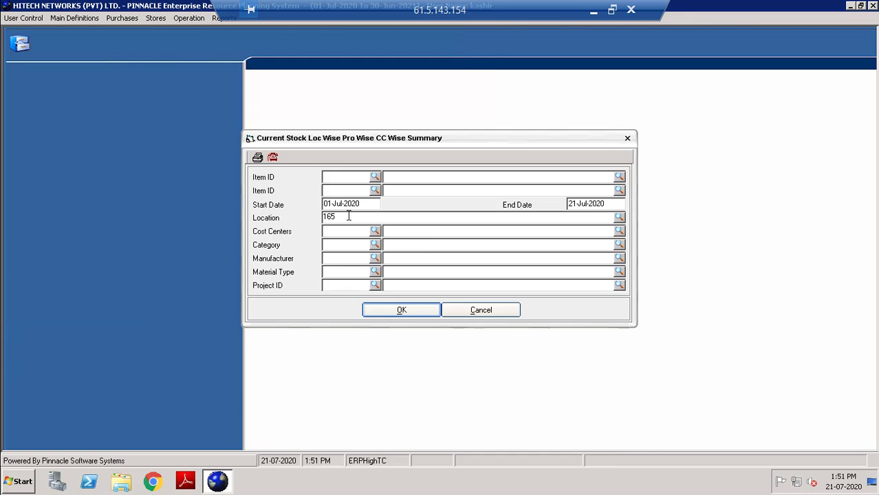
pyautogui.moveTo(324, 204); pyautogui.dragTo(338, 205)
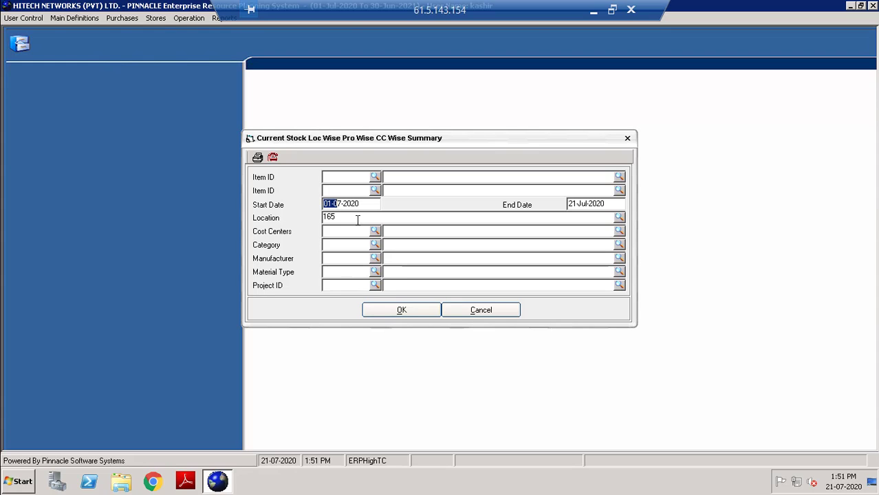
pyautogui.click(369, 205)
pyautogui.write('18')
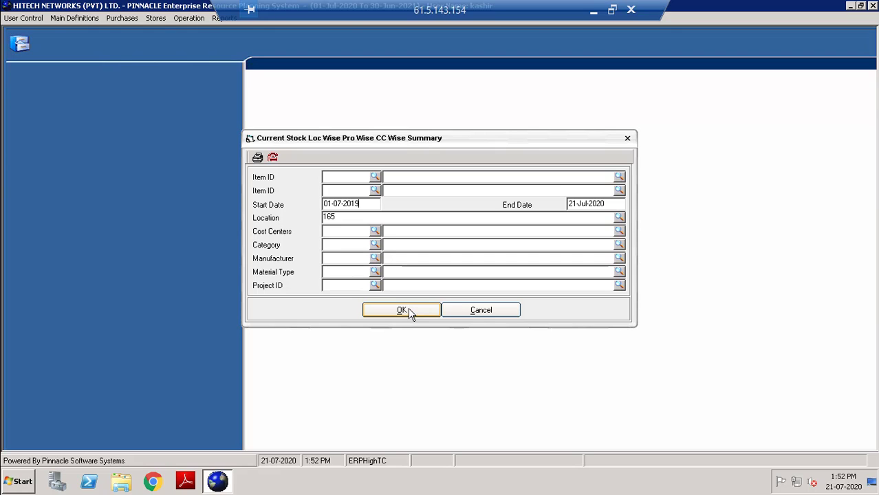
pyautogui.click(408, 311)
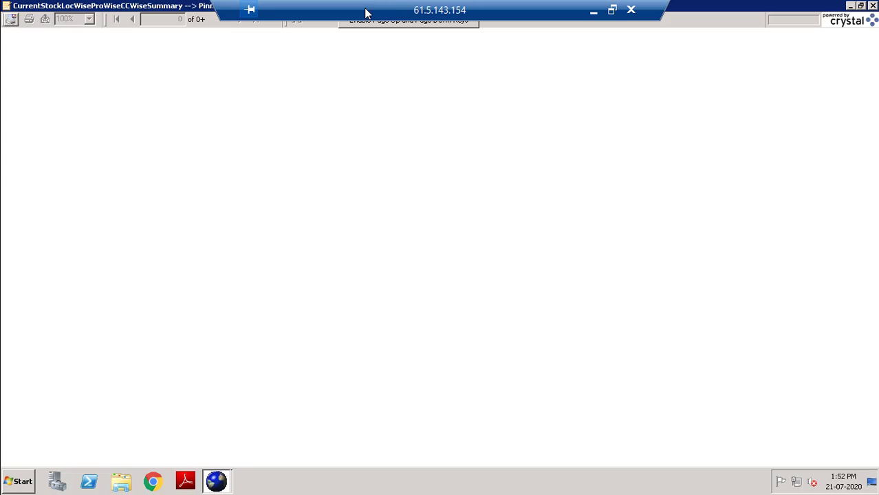
# Move the remote connection bar aside while the 29-page stock report loads.
pyautogui.moveTo(355, 13); pyautogui.dragTo(523, 12)
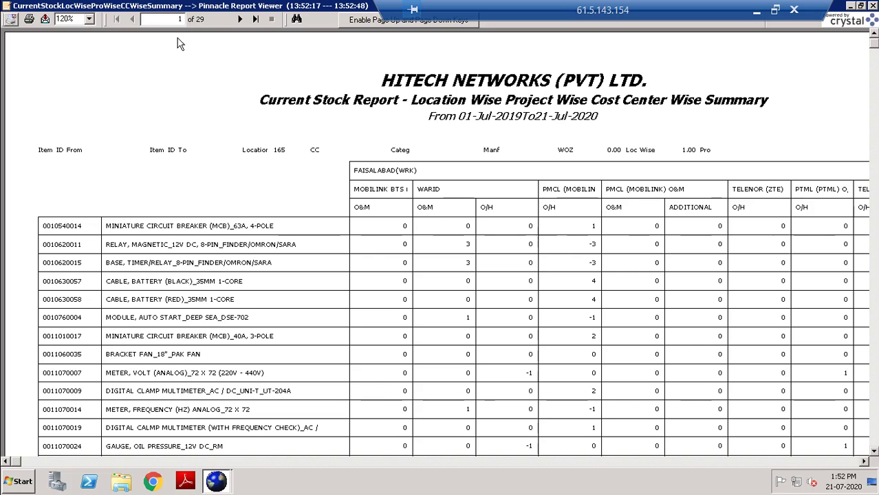
# Export the stock report as MS Excel 97-2000 (Data only) to Desktop file '165 21 july 20'.
pyautogui.click(45, 20)
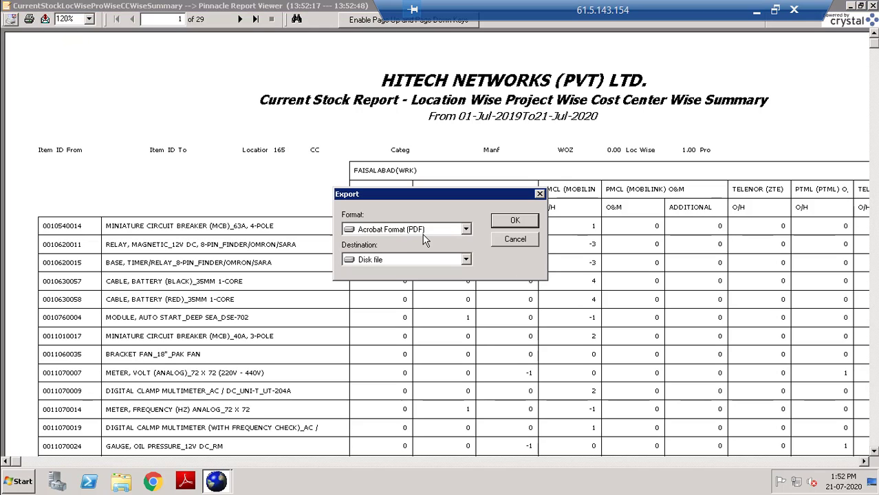
pyautogui.doubleClick(466, 229)
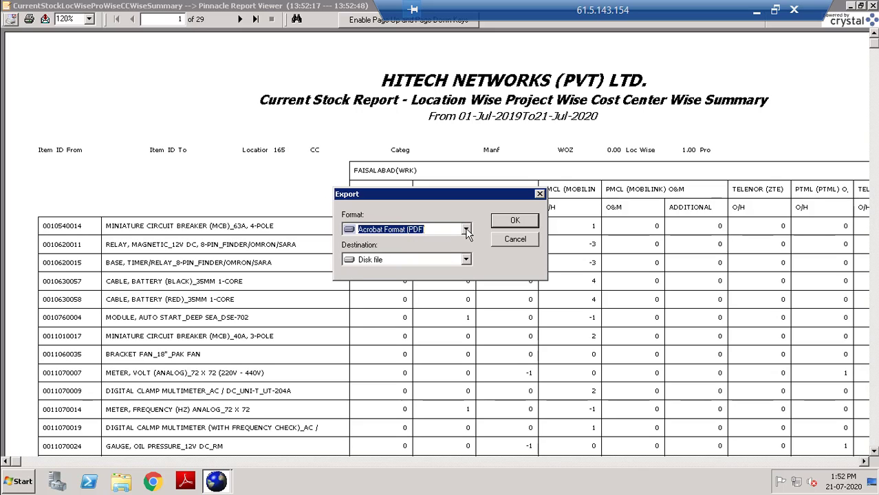
pyautogui.click(467, 229)
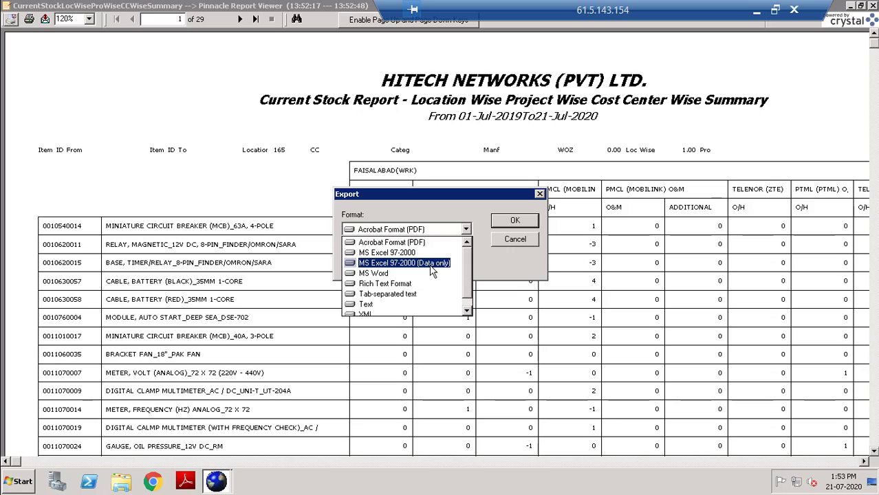
pyautogui.click(506, 224)
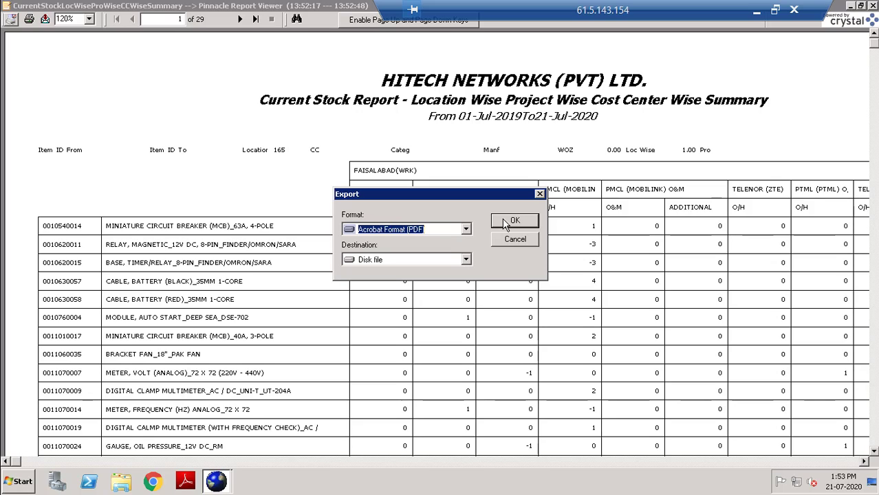
pyautogui.click(449, 231)
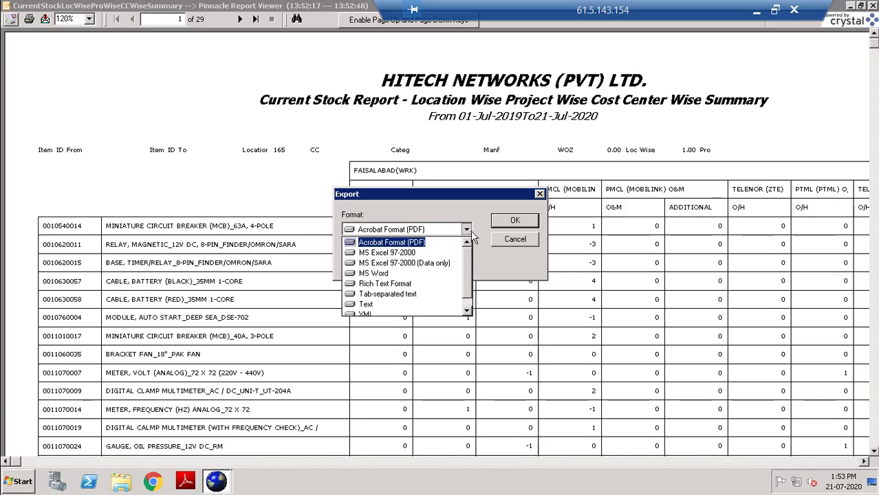
pyautogui.click(440, 262)
pyautogui.click(513, 222)
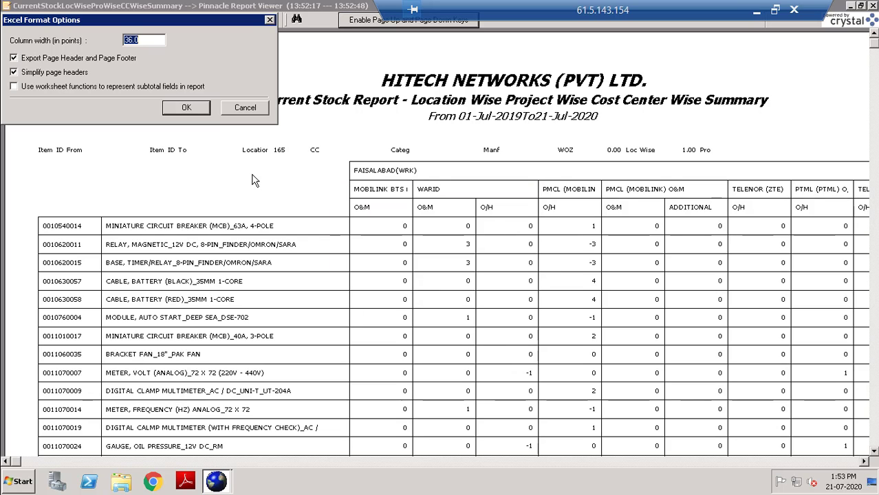
pyautogui.click(199, 112)
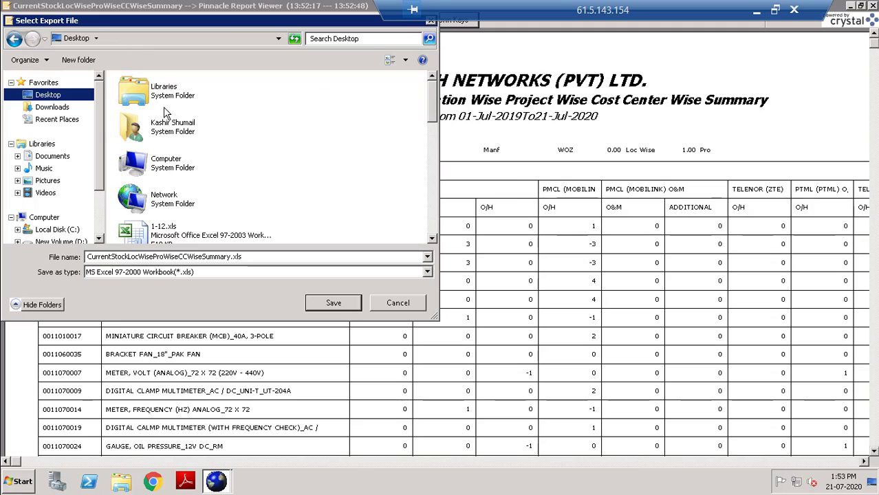
pyautogui.doubleClick(248, 258)
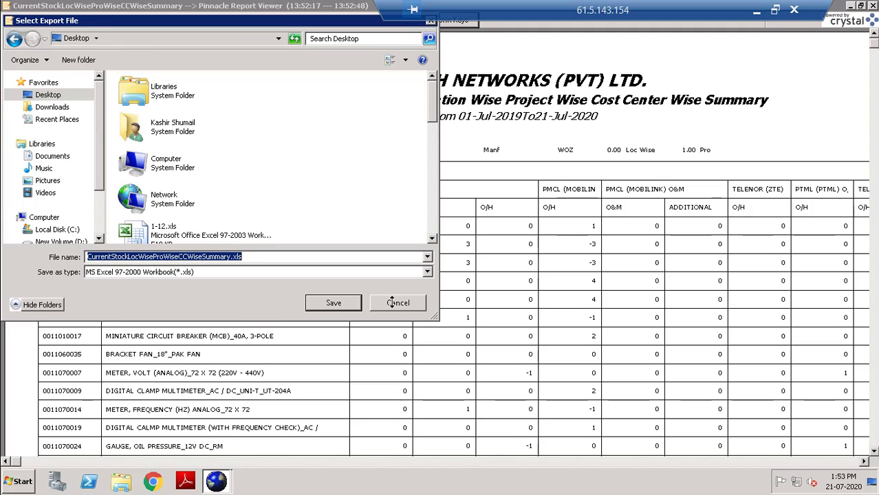
pyautogui.write('165 ')
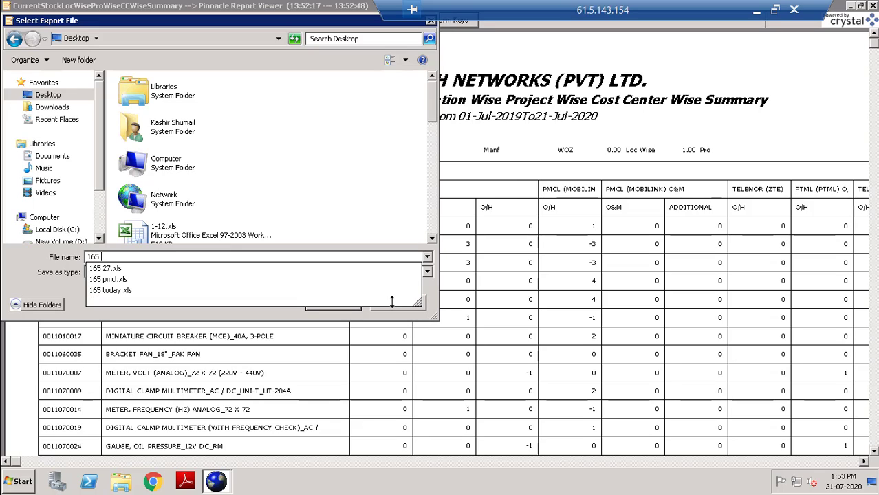
pyautogui.write('21')
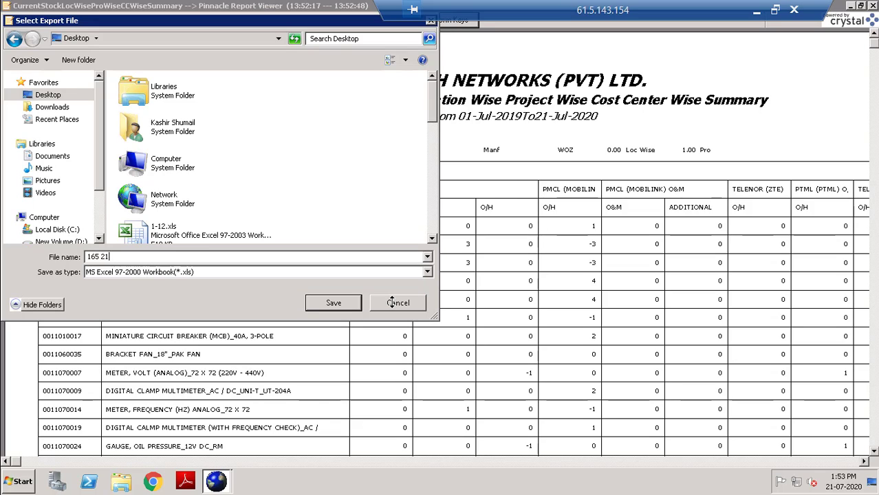
pyautogui.write(' july 20')
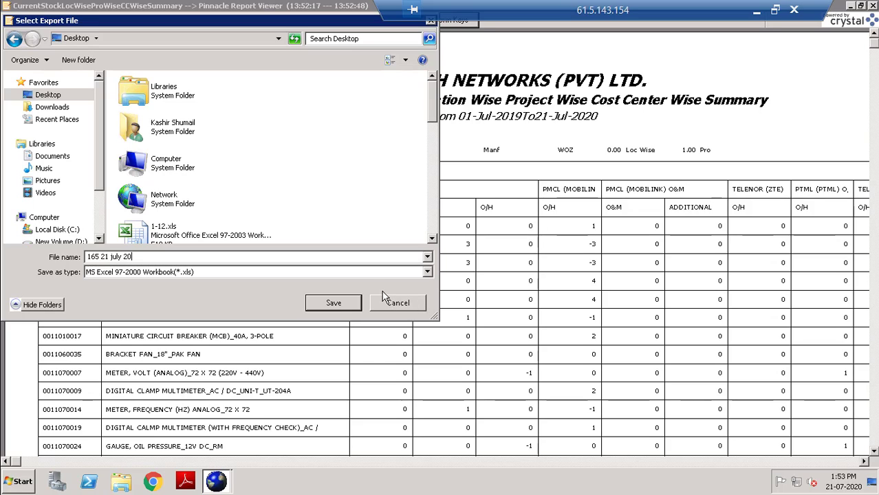
pyautogui.click(342, 304)
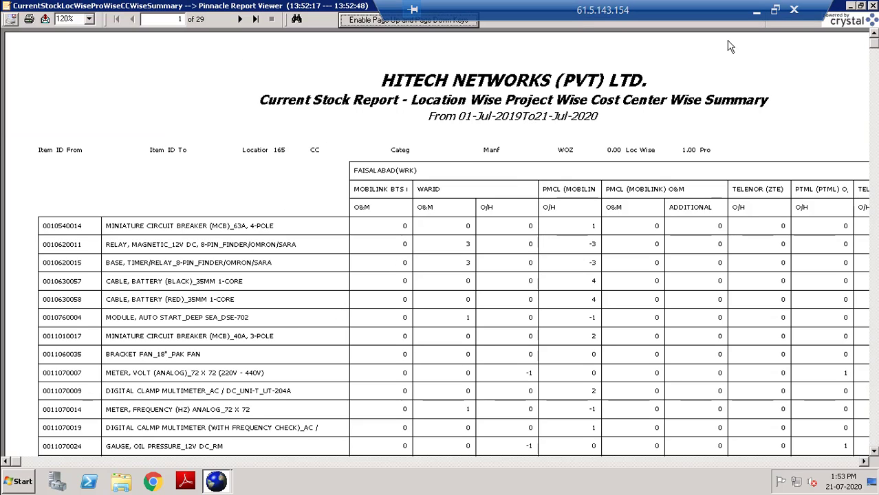
# Close the report viewer, minimize Pinnacle ERP, and select 165 21 july 20.xls on the desktop.
pyautogui.click(872, 6)
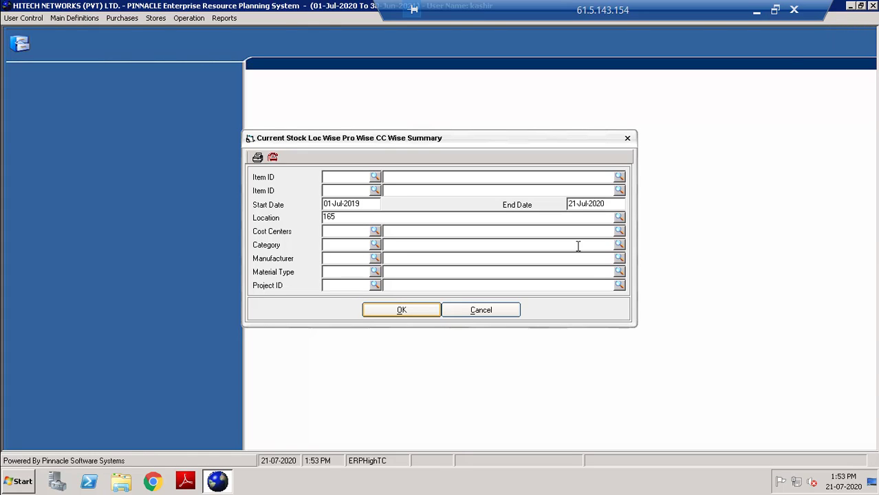
pyautogui.click(851, 6)
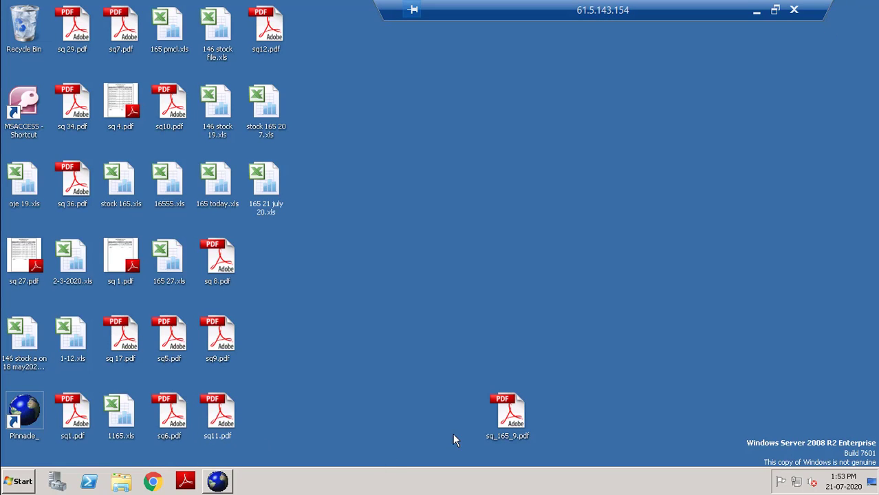
pyautogui.click(269, 205)
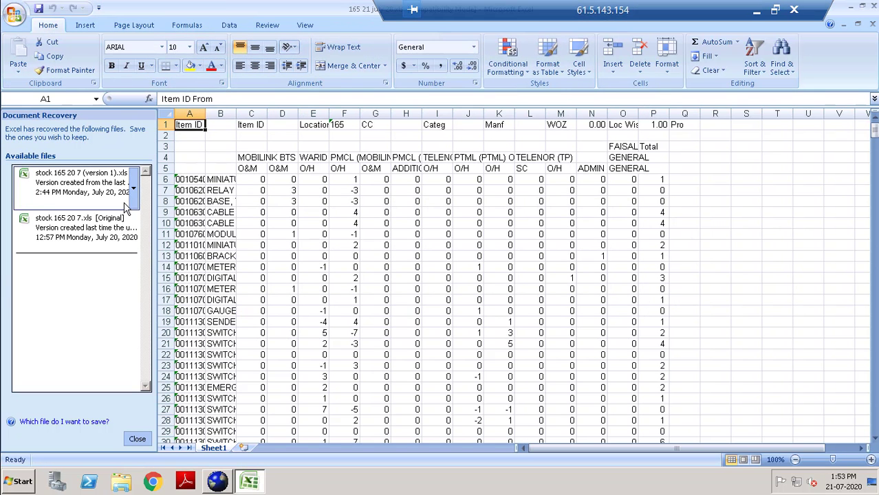
# Close Excel's Document Recovery pane and discard the recovered files.
pyautogui.click(137, 439)
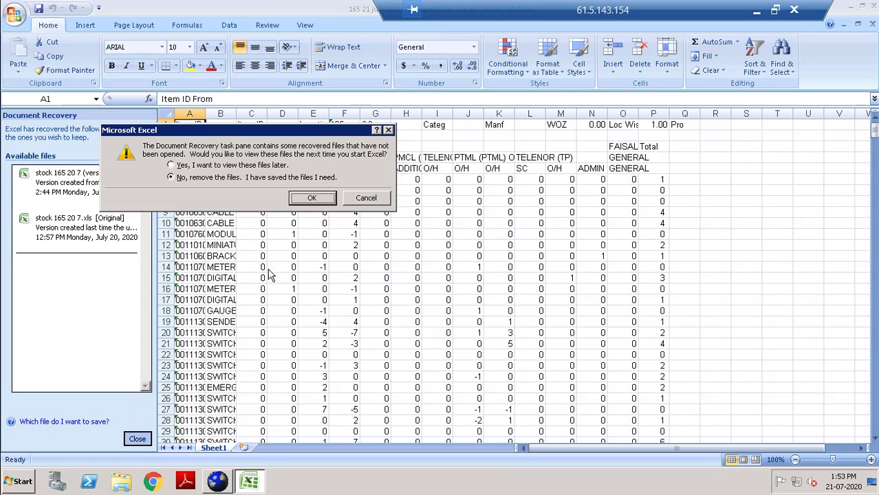
pyautogui.click(311, 198)
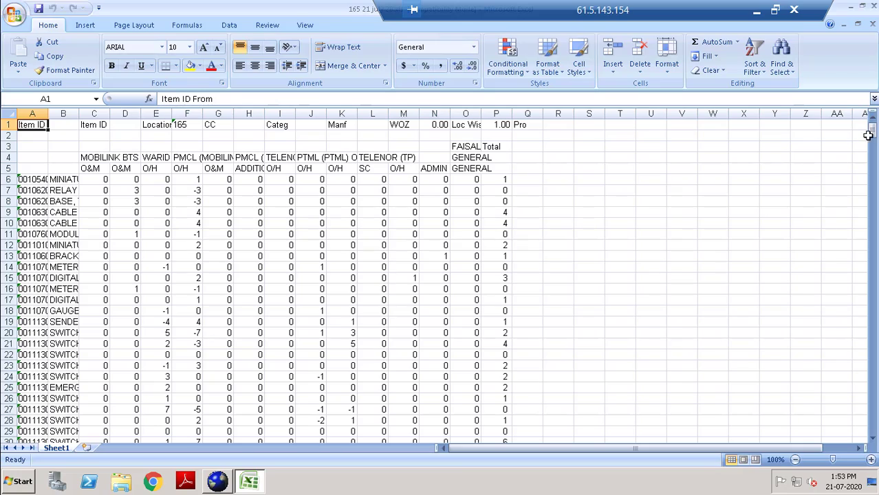
# Delete columns C through O, then select the whole sheet.
pyautogui.moveTo(872, 138)
pyautogui.mouseDown()
pyautogui.moveTo(876, 399)
pyautogui.moveTo(873, 127)
pyautogui.mouseUp()
pyautogui.moveTo(502, 182); pyautogui.dragTo(502, 322)
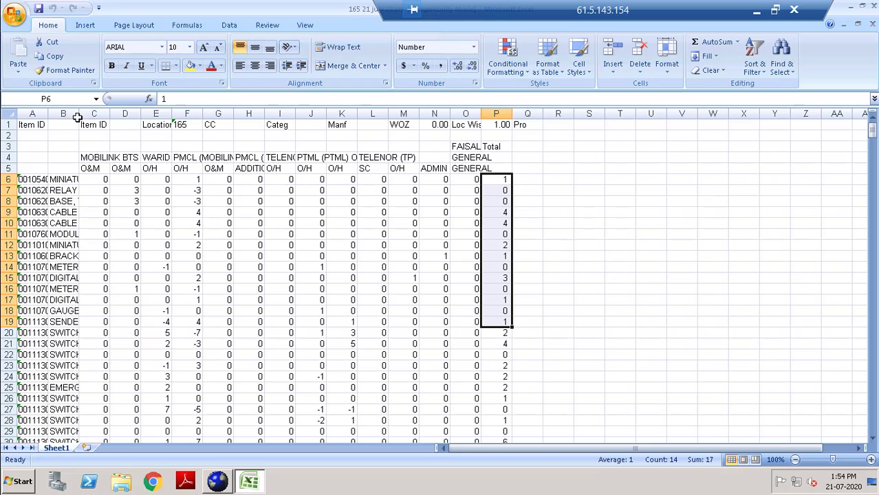
pyautogui.moveTo(95, 113); pyautogui.dragTo(334, 134)
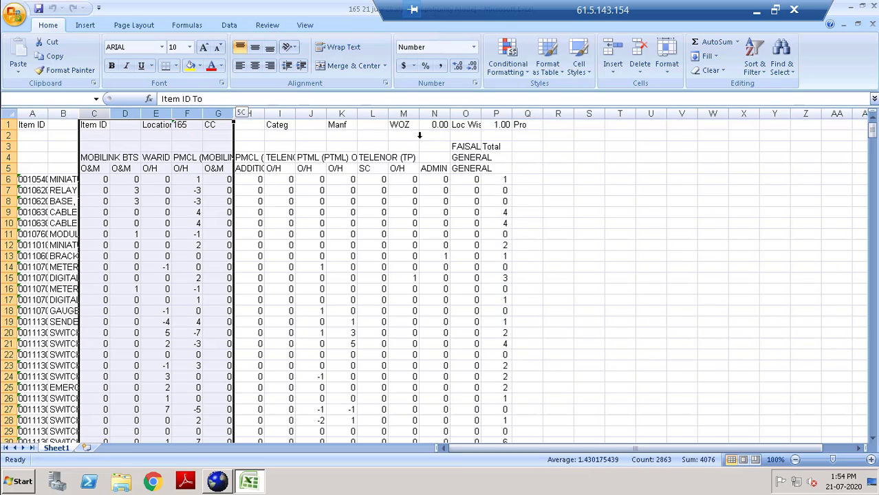
pyautogui.moveTo(440, 116); pyautogui.dragTo(462, 141)
pyautogui.rightClick(392, 239)
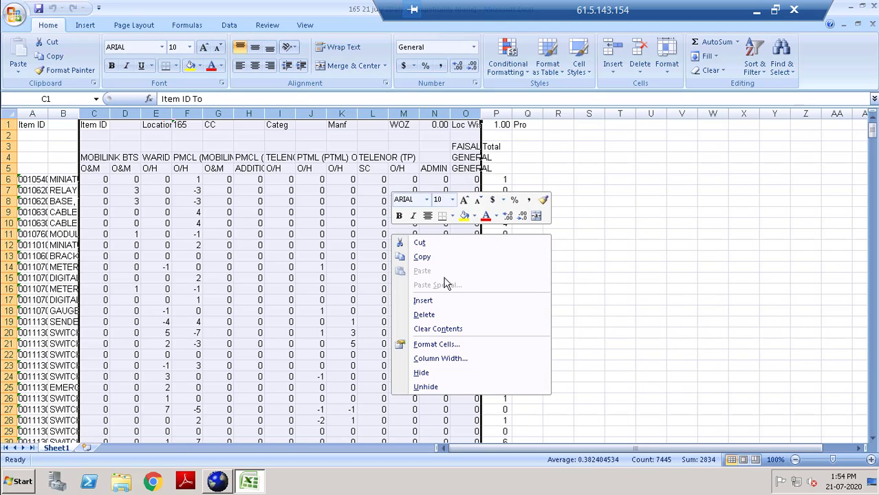
pyautogui.click(440, 315)
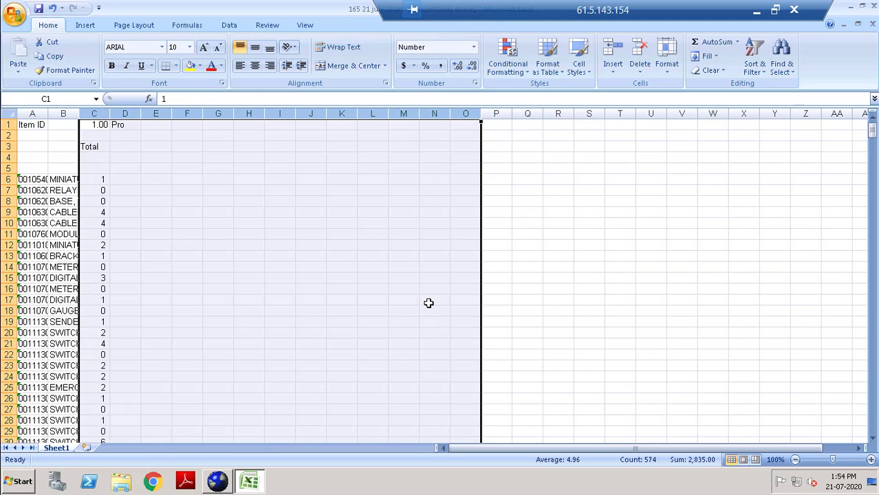
pyautogui.click(428, 303)
pyautogui.click(22, 124)
pyautogui.hotkey('ctrl', 'a')
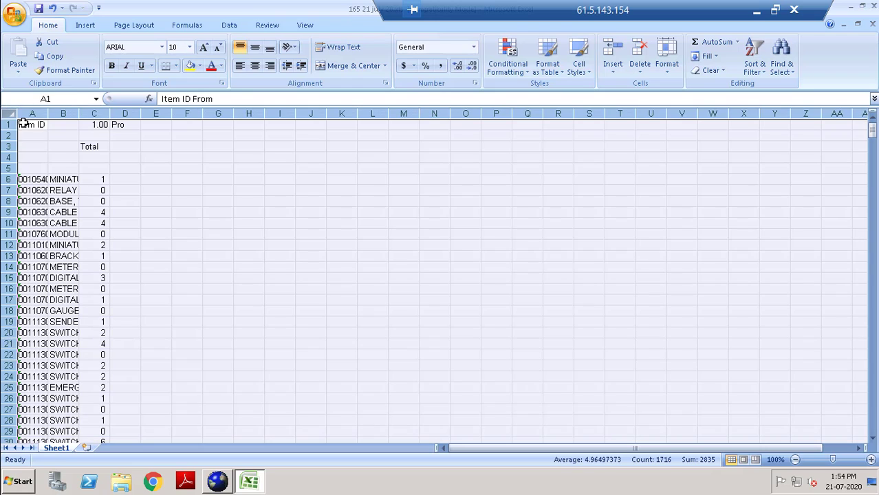
# Fit columns A and B, and enter headers 'item id' in A5 and 'des' in B5.
pyautogui.doubleClick(47, 115)
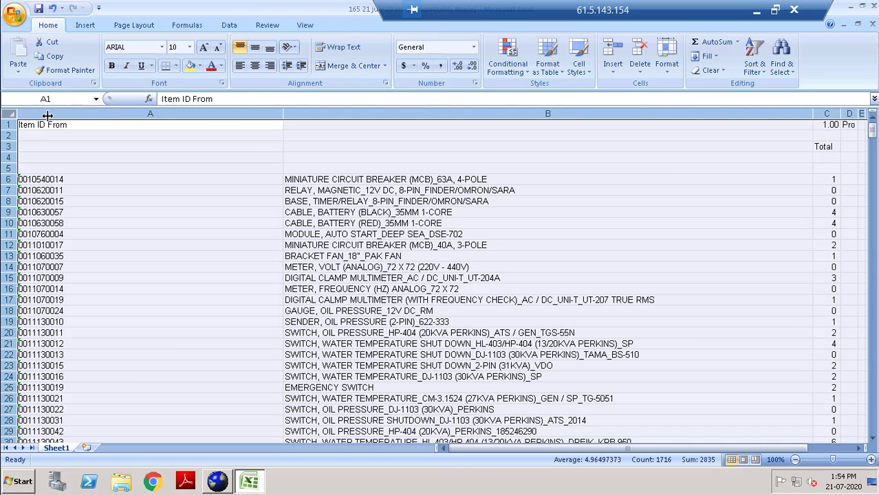
pyautogui.click(208, 221)
pyautogui.moveTo(283, 112); pyautogui.dragTo(77, 125)
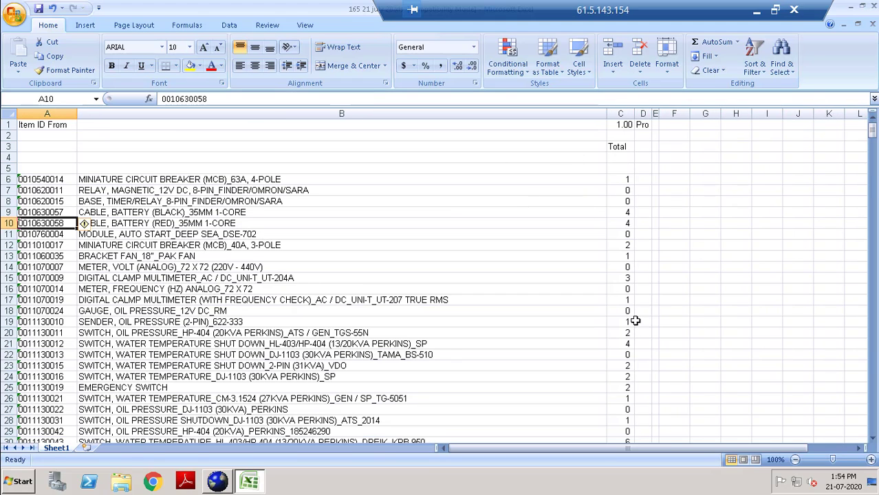
pyautogui.click(44, 164)
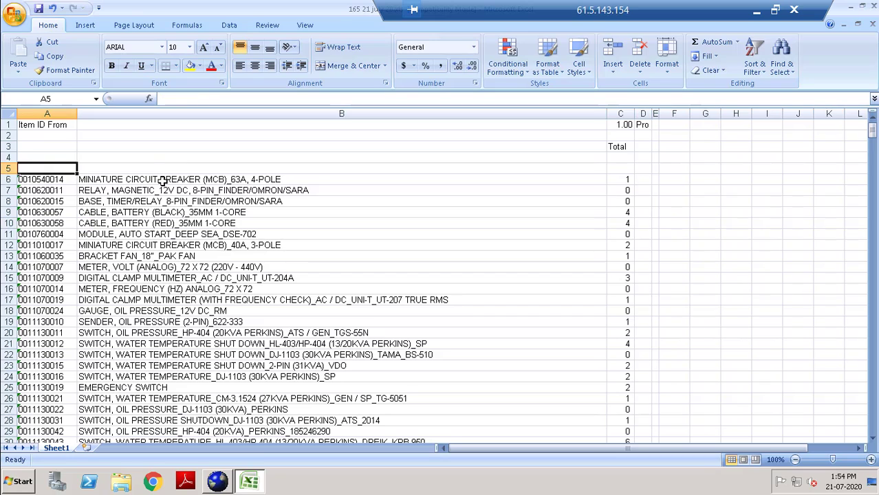
pyautogui.write('ite')
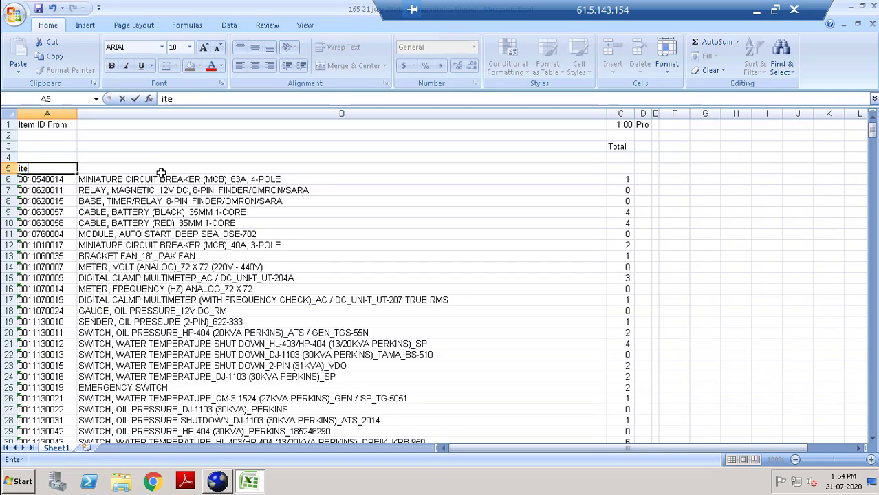
pyautogui.write('m id')
pyautogui.click(156, 172)
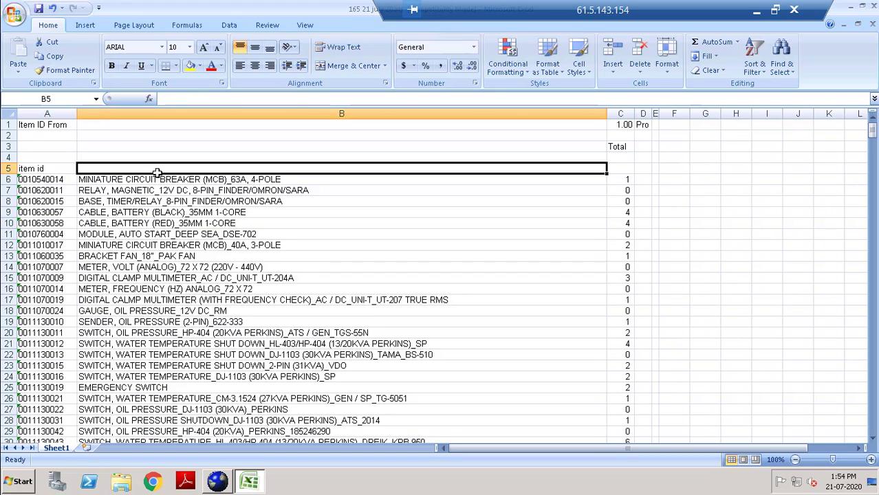
pyautogui.write('des')
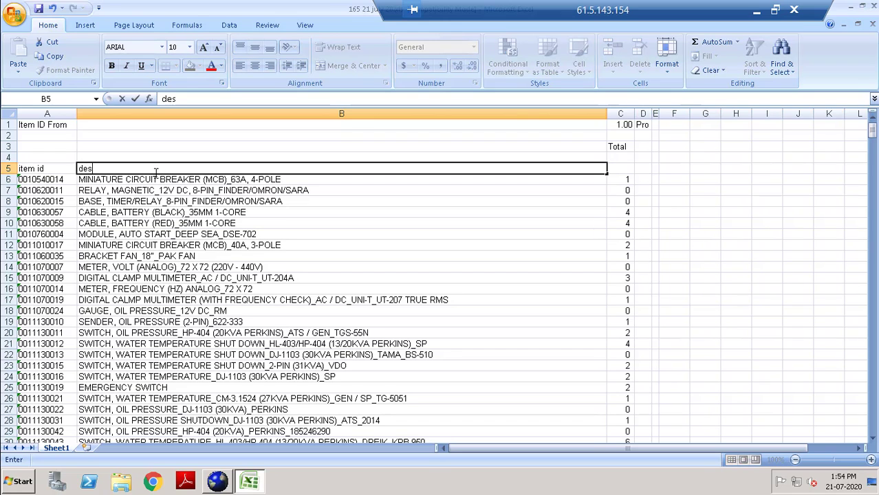
# Copy the Total label from C3 into C5 as the quantity column header.
pyautogui.click(621, 167)
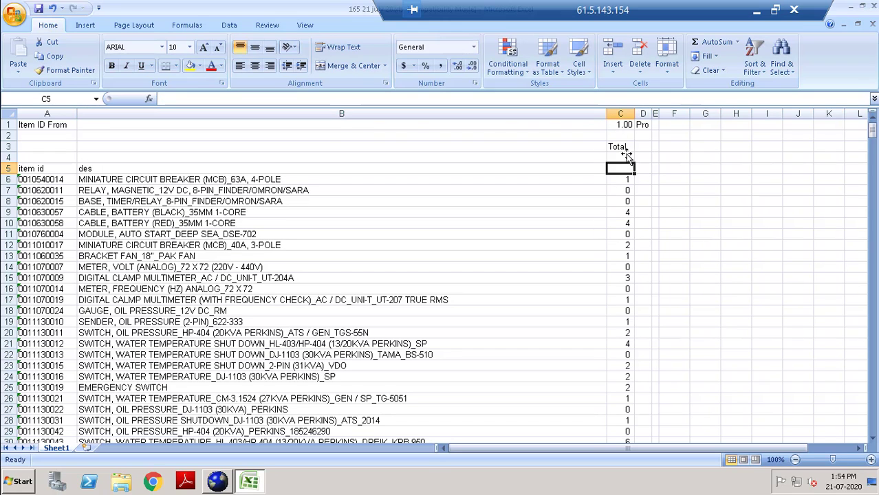
pyautogui.click(621, 157)
pyautogui.click(620, 146)
pyautogui.hotkey('ctrl', 'c')
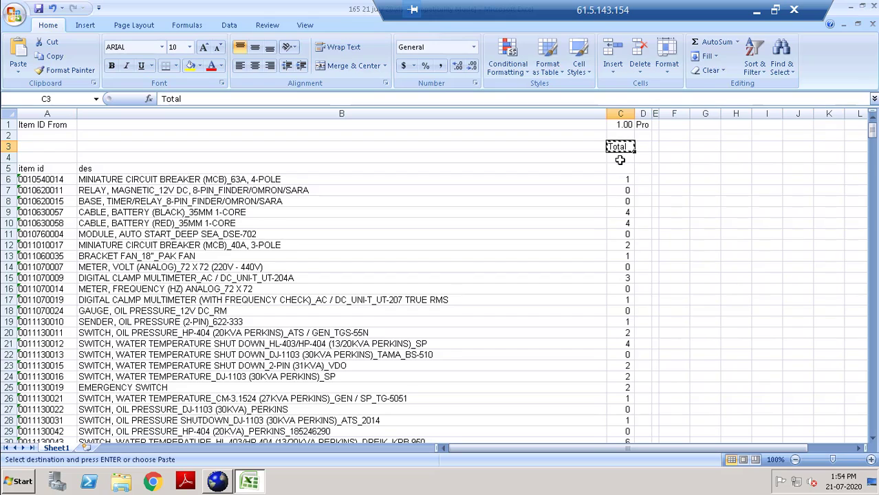
pyautogui.click(618, 168)
pyautogui.hotkey('ctrl', 'v')
pyautogui.click(596, 178)
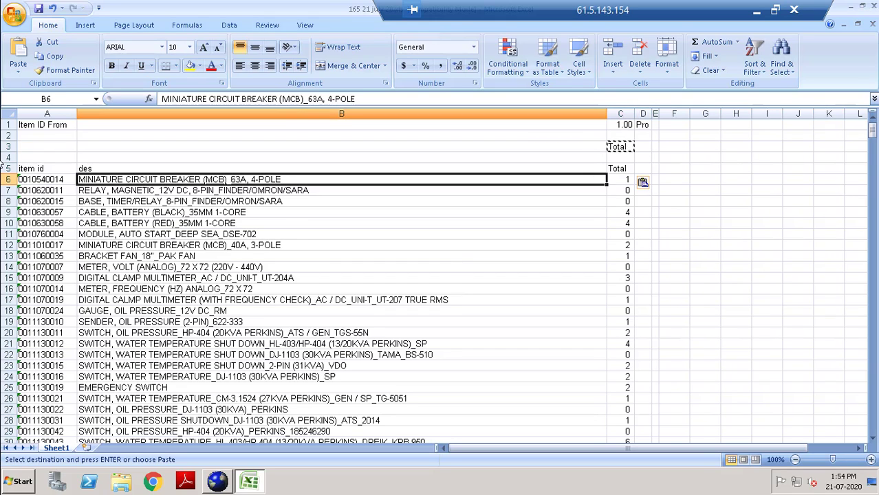
# Delete title rows 1 to 4 so the headers start in row 1.
pyautogui.click(9, 128)
pyautogui.moveTo(9, 135); pyautogui.dragTo(9, 160)
pyautogui.rightClick(99, 148)
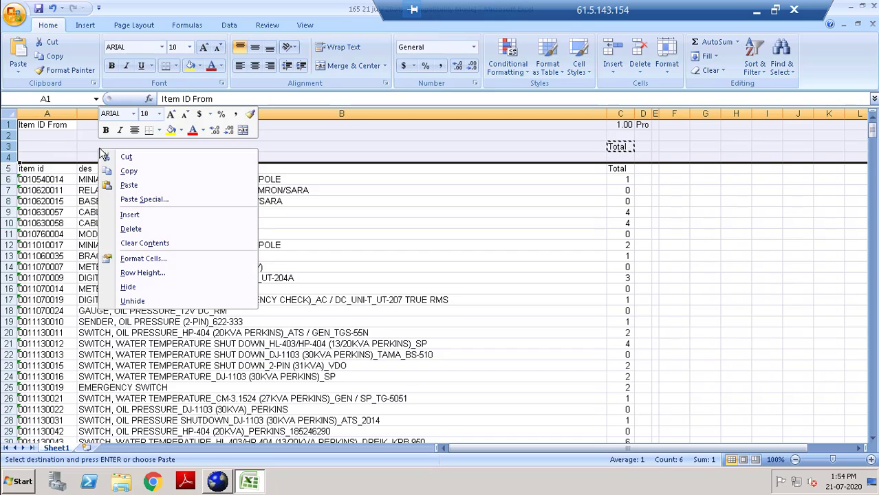
pyautogui.click(148, 215)
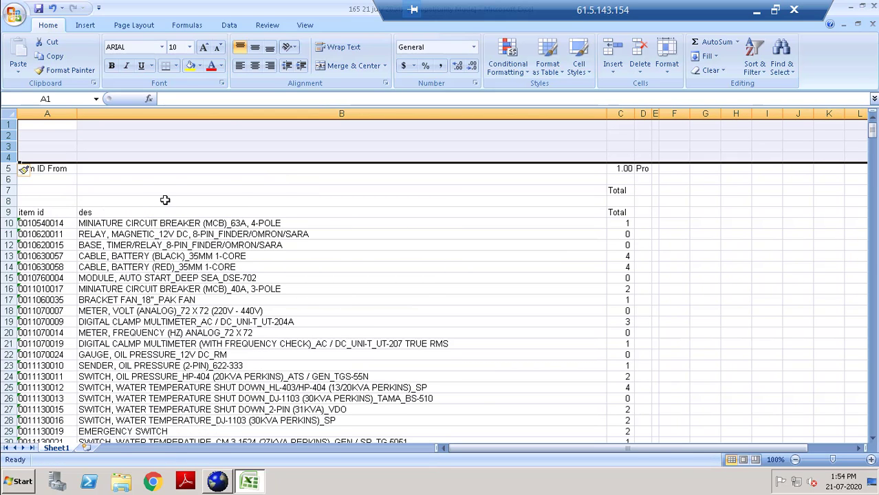
pyautogui.hotkey('ctrl', 'z')
pyautogui.rightClick(128, 150)
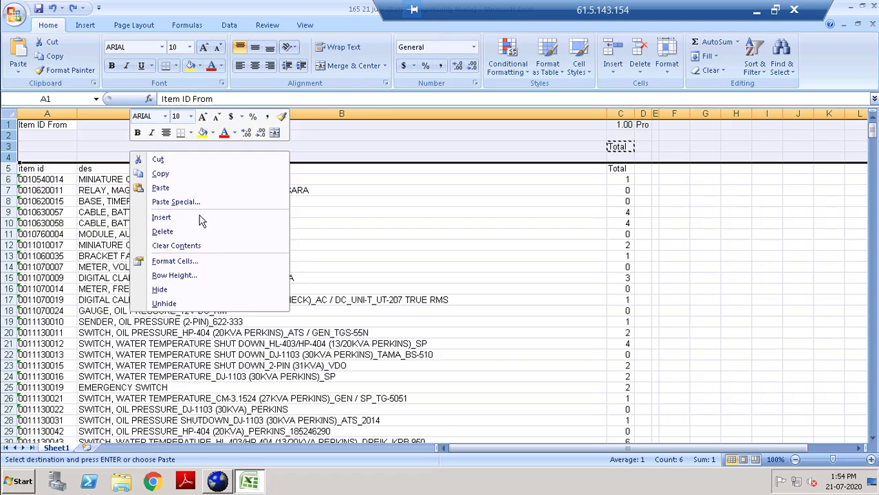
pyautogui.click(163, 232)
pyautogui.click(285, 226)
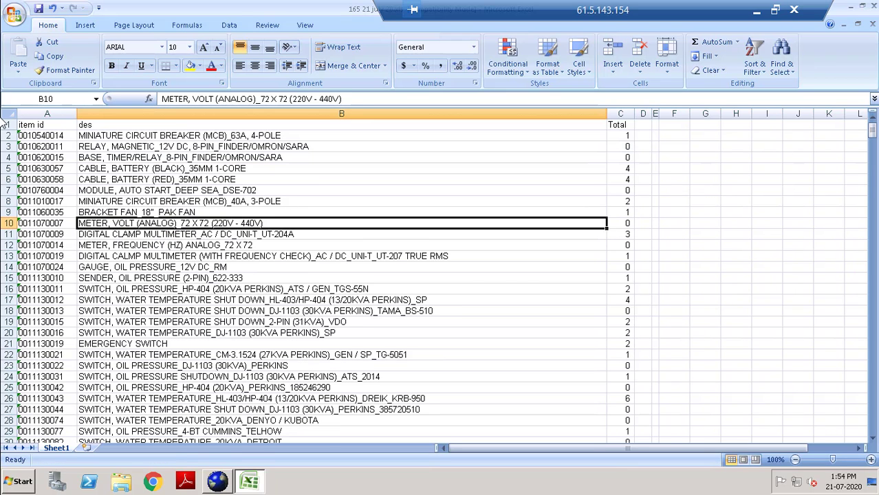
# Turn on AutoFilter for header row 1 with Ctrl+Shift+L.
pyautogui.click(5, 125)
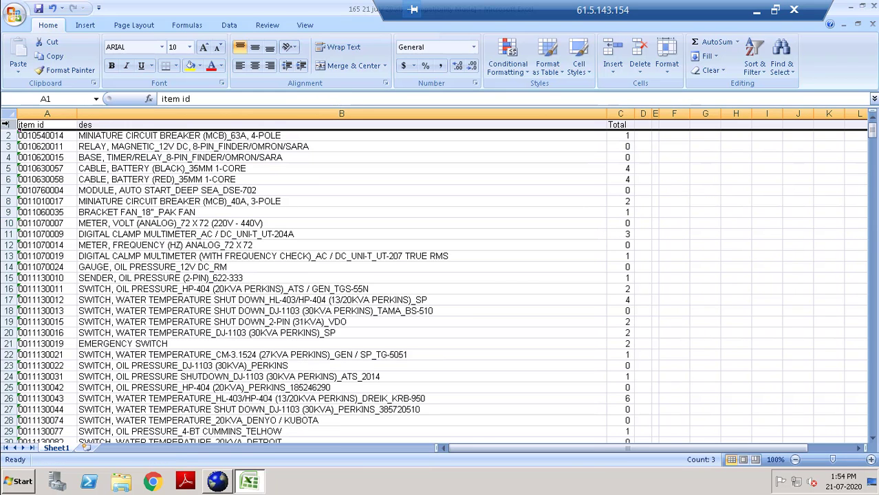
pyautogui.hotkey('ctrl', 'shift', 'l')
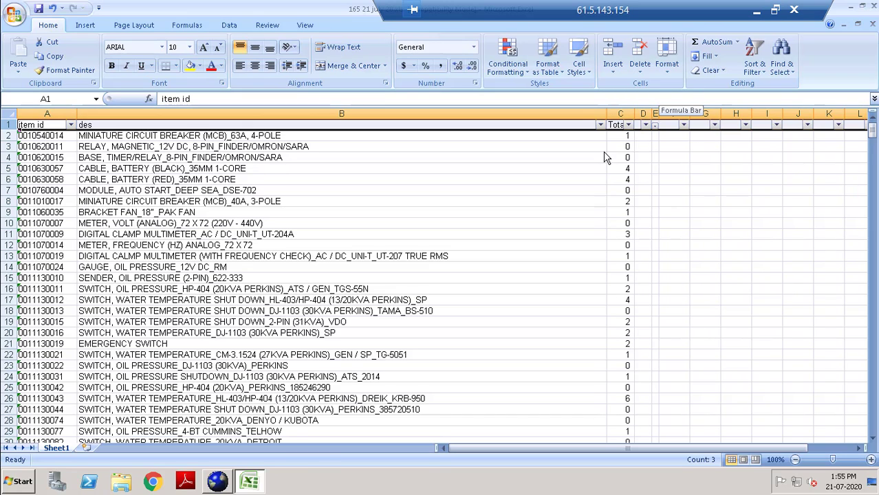
# Filter the Total column to exclude 0, leaving 311 of 570 records.
pyautogui.click(628, 125)
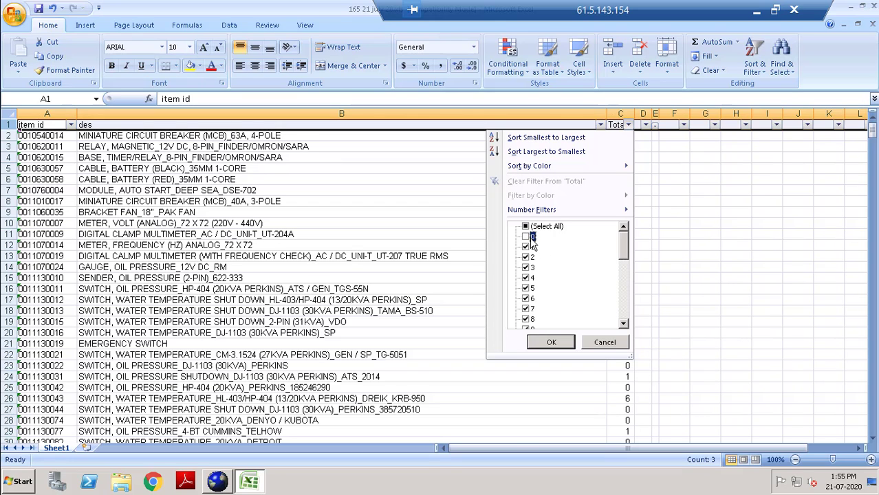
pyautogui.click(551, 342)
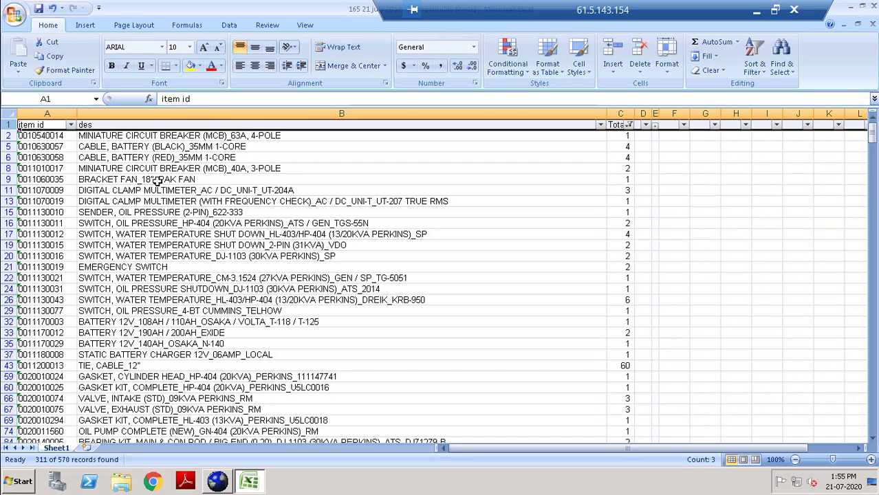
pyautogui.moveTo(873, 160); pyautogui.dragTo(872, 132)
# Filter the des column to descriptions containing 'filter'.
pyautogui.click(628, 124)
pyautogui.click(384, 137)
pyautogui.click(600, 124)
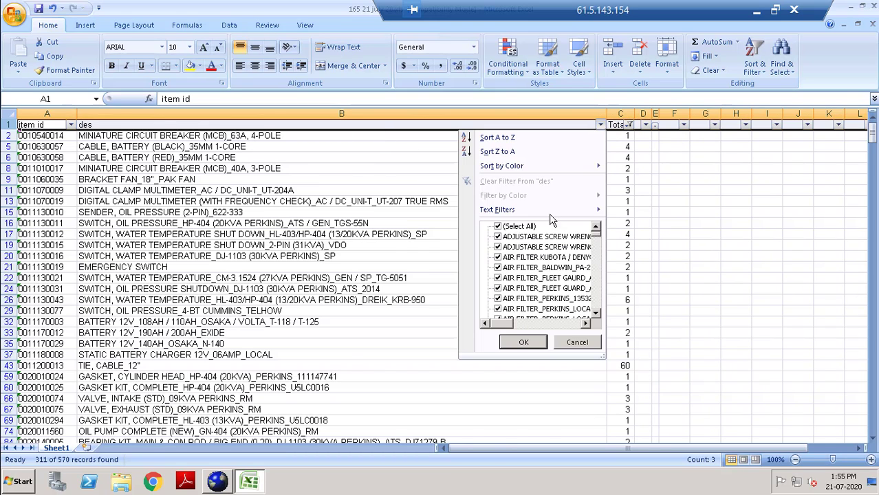
pyautogui.moveTo(568, 216)
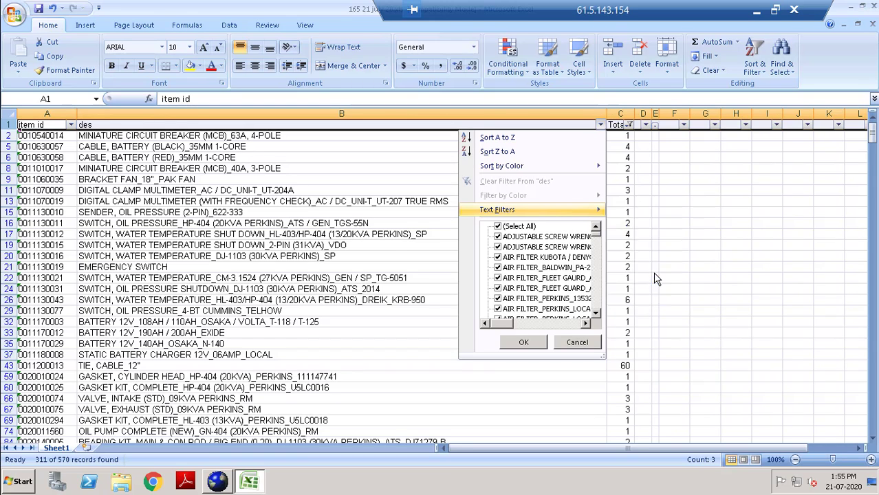
pyautogui.click(653, 272)
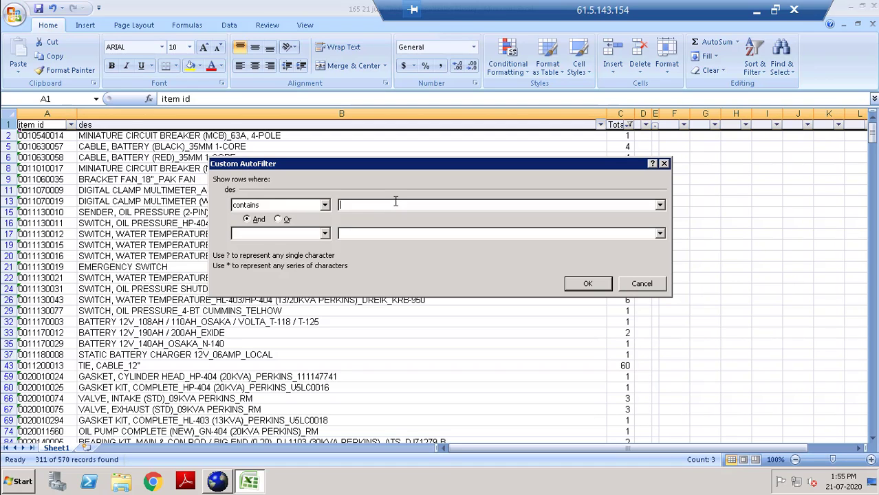
pyautogui.write('filter')
pyautogui.press('Return')
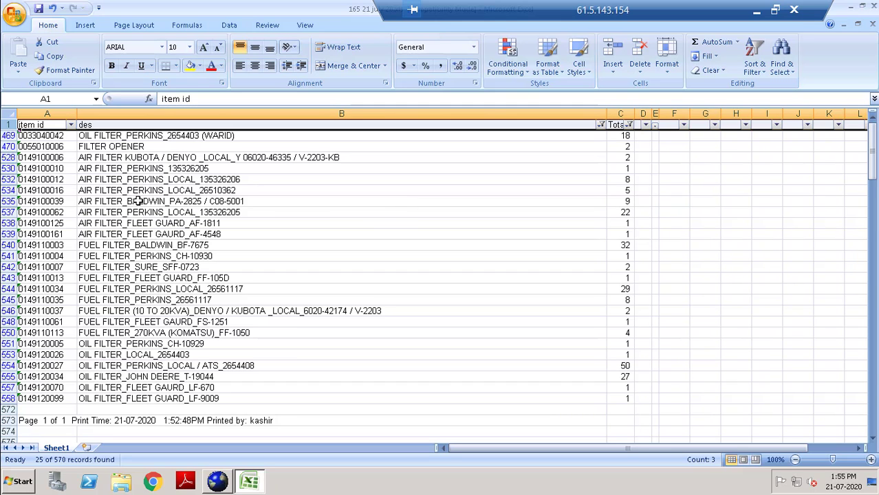
# Copy the header and the 25 visible filter rows.
pyautogui.scroll(-3, 186, 221)
pyautogui.scroll(3, 179, 210)
pyautogui.moveTo(54, 136); pyautogui.dragTo(617, 363)
pyautogui.scroll(1, 419, 274)
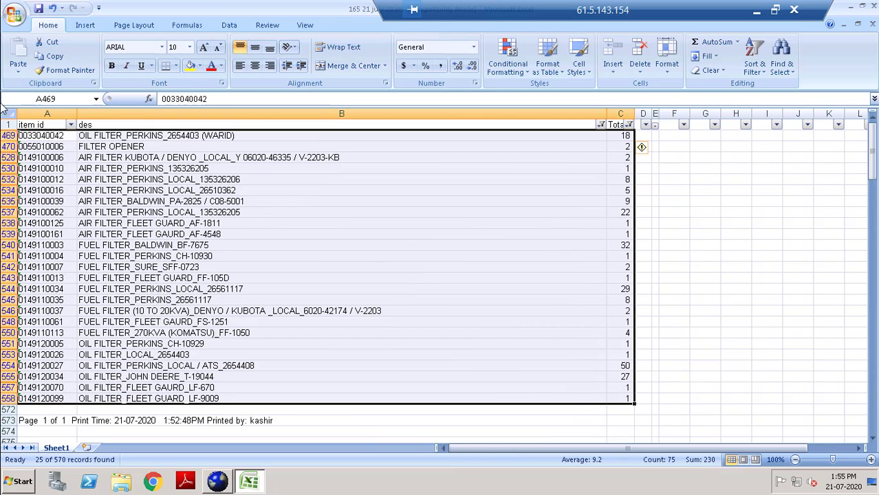
pyautogui.moveTo(35, 121); pyautogui.dragTo(624, 395)
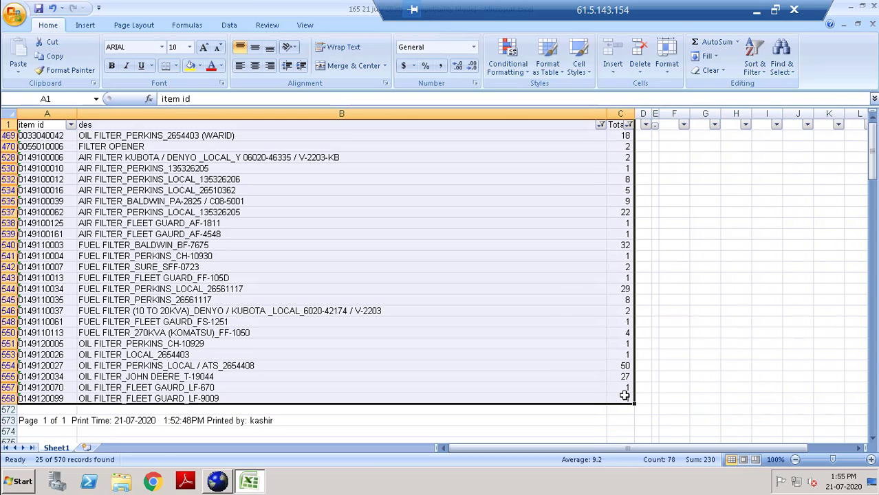
pyautogui.hotkey('ctrl', 'c')
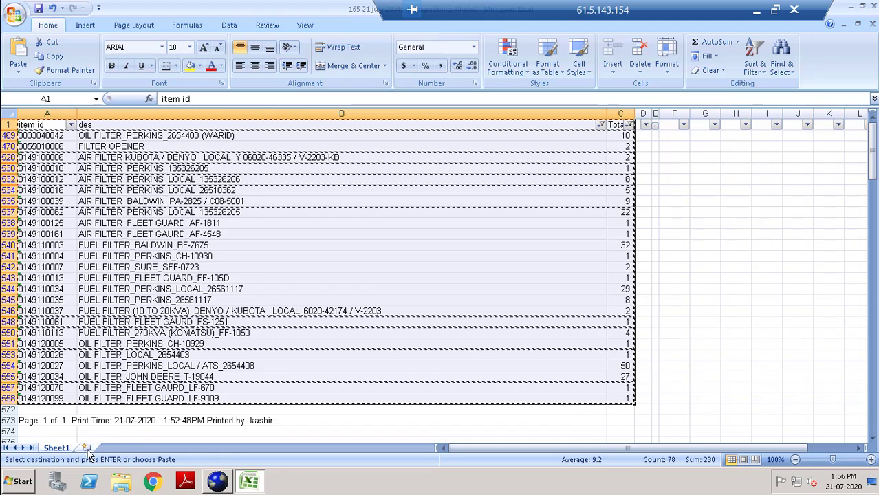
# Paste the copied rows into a new sheet named 'filters', then return to Sheet1.
pyautogui.click(86, 447)
pyautogui.hotkey('ctrl', 'v')
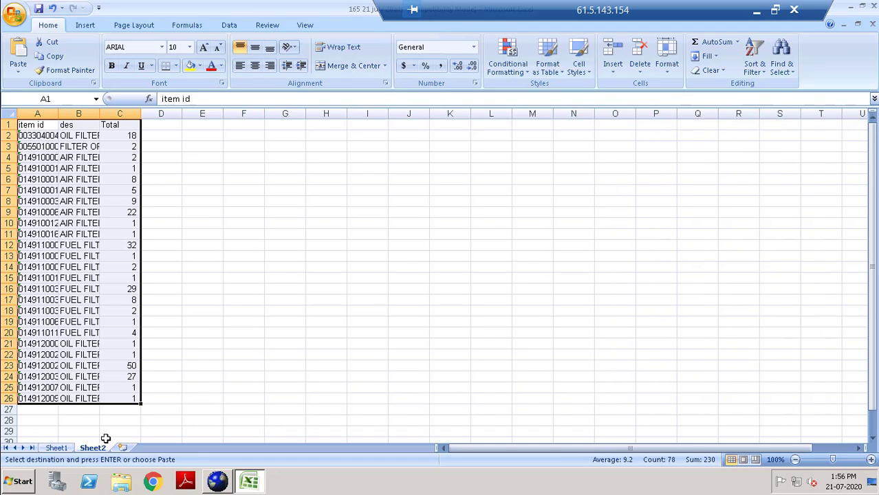
pyautogui.rightClick(103, 448)
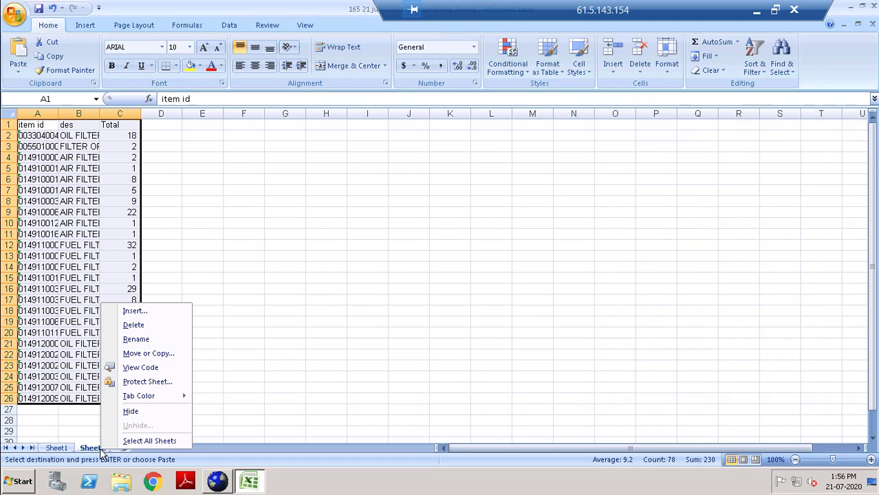
pyautogui.click(150, 339)
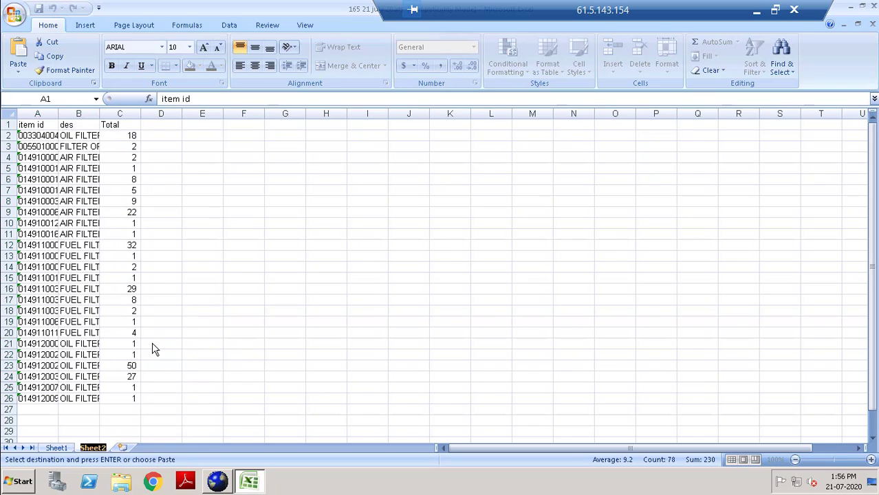
pyautogui.write('filter')
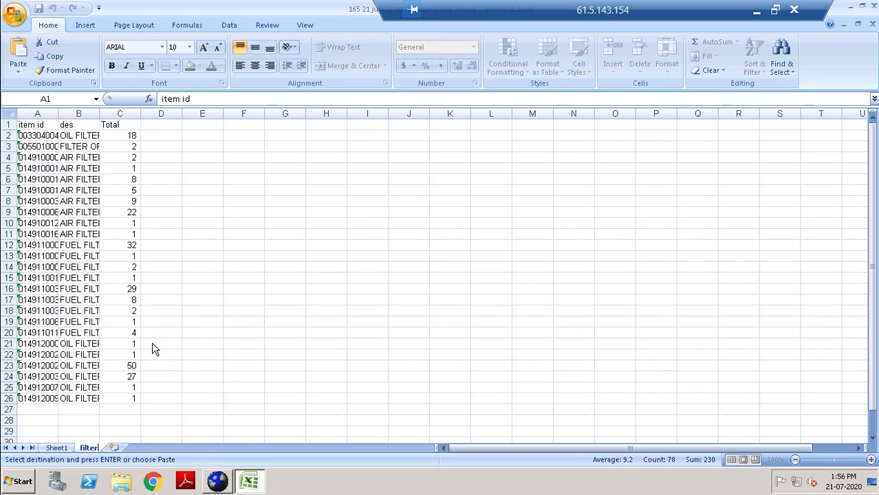
pyautogui.write('s')
pyautogui.press('Return')
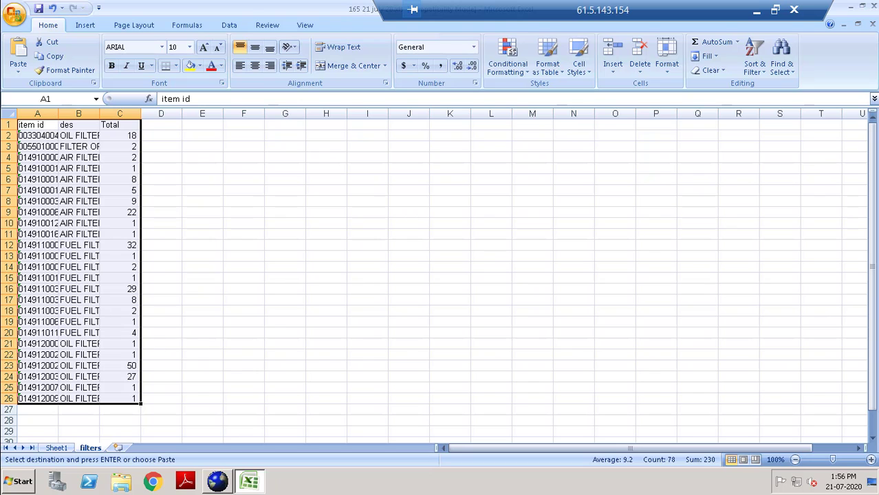
pyautogui.click(56, 447)
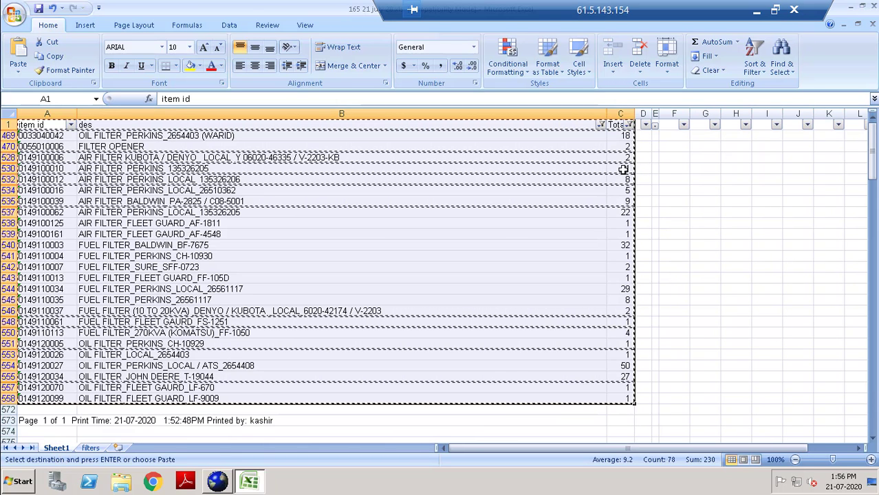
# Filter descriptions containing 'fan' and copy the six FAN BELT rows with the header.
pyautogui.click(600, 124)
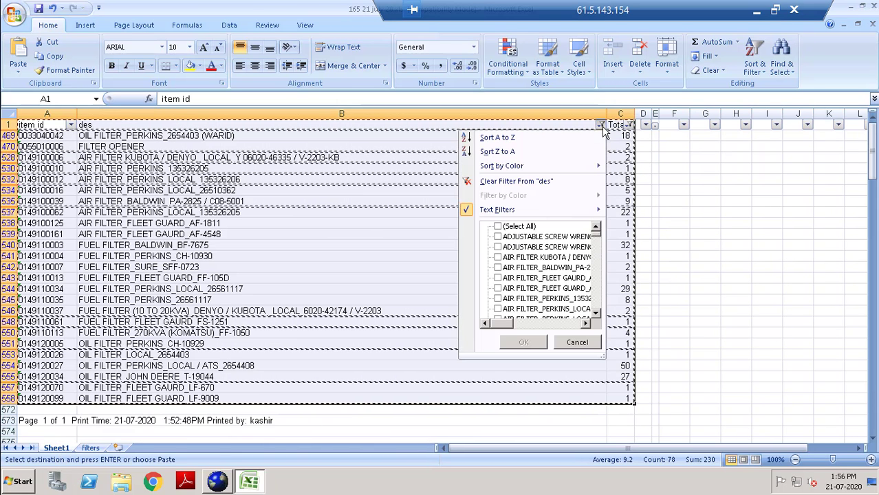
pyautogui.moveTo(538, 208)
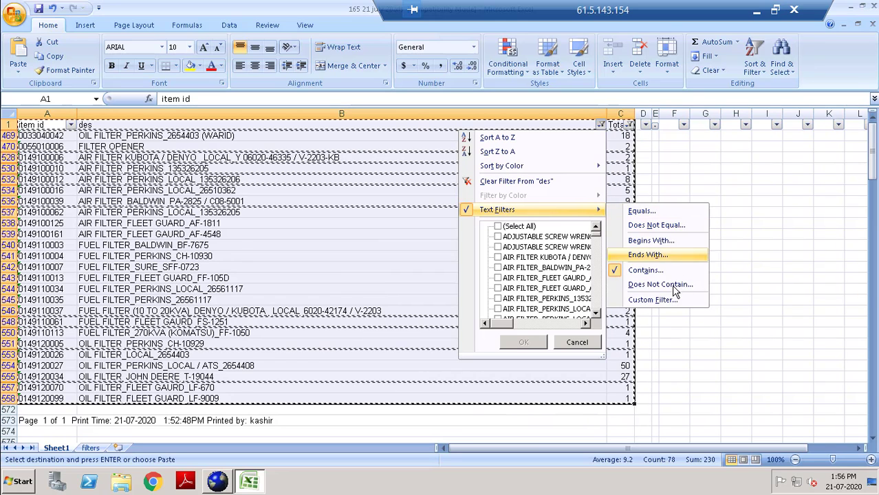
pyautogui.click(653, 271)
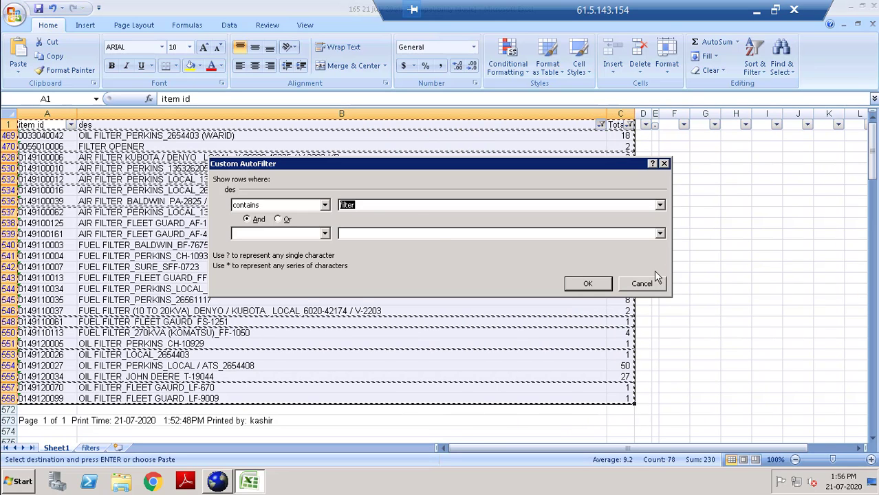
pyautogui.write('fan')
pyautogui.press('Return')
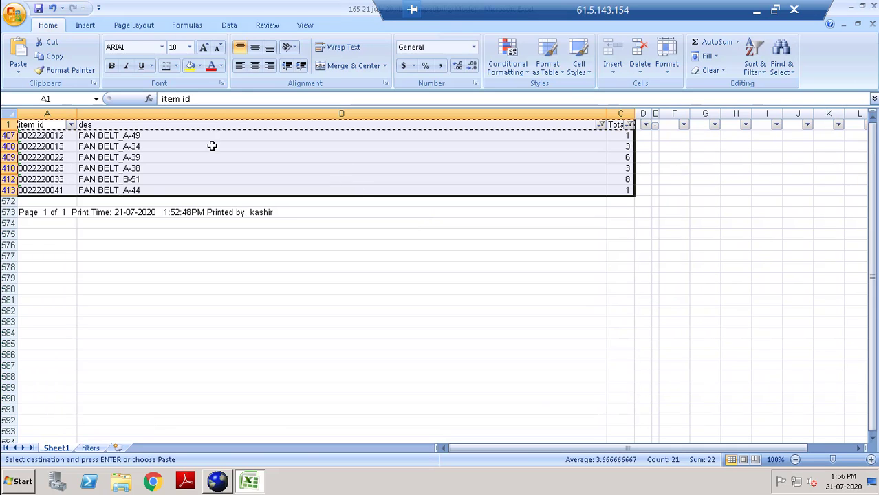
pyautogui.moveTo(38, 129); pyautogui.dragTo(624, 190)
pyautogui.hotkey('ctrl', 'c')
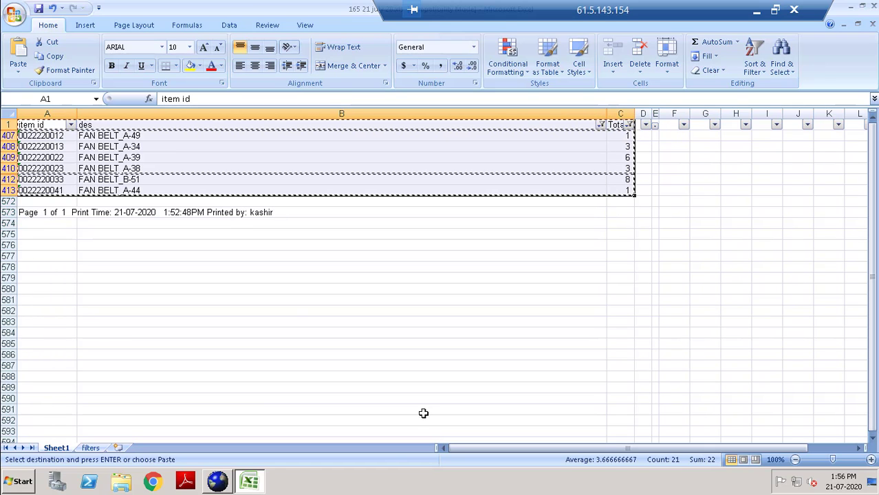
# Paste the FAN BELT rows into a new worksheet and name it 'Fan belt'.
pyautogui.click(118, 447)
pyautogui.hotkey('ctrl', 'v')
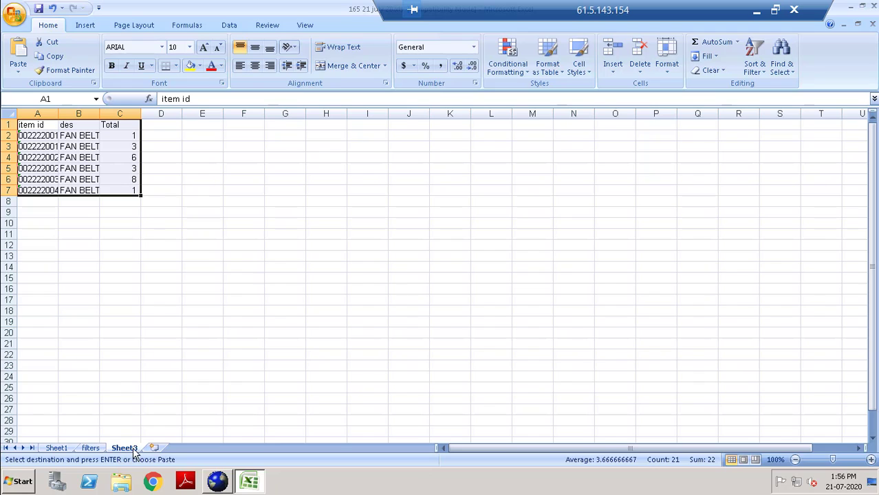
pyautogui.rightClick(129, 449)
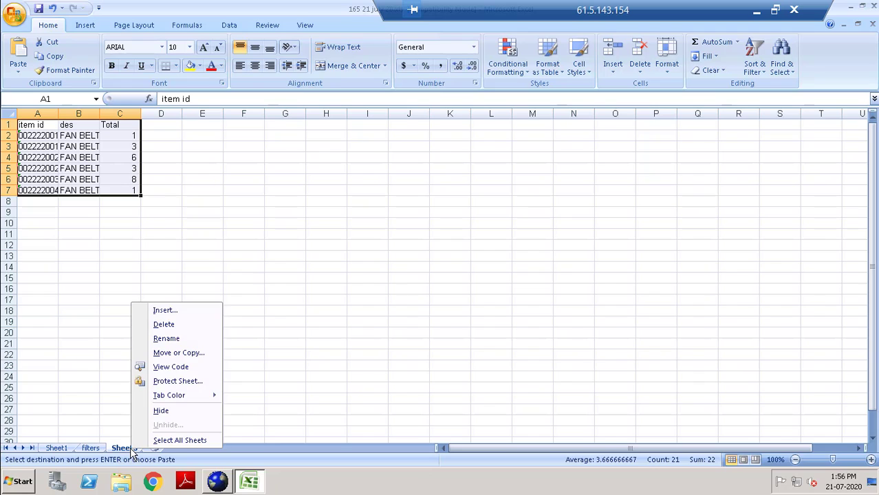
pyautogui.click(172, 339)
pyautogui.write('Fan belt')
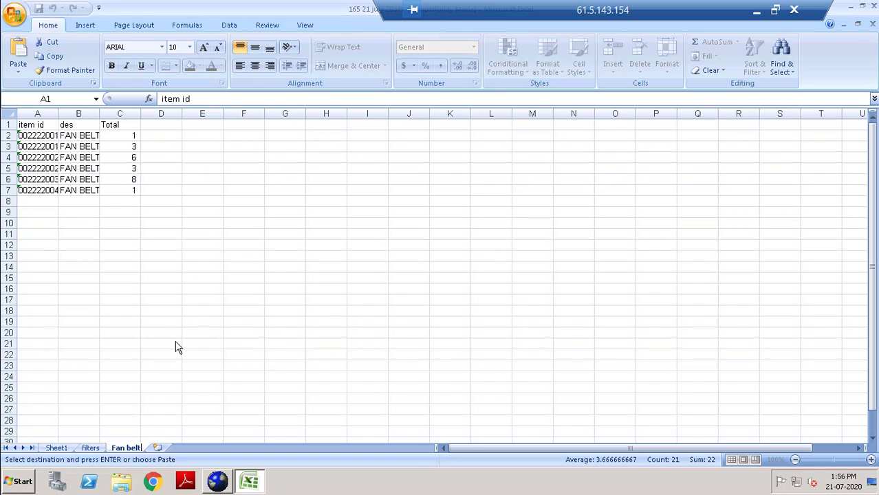
pyautogui.click(176, 346)
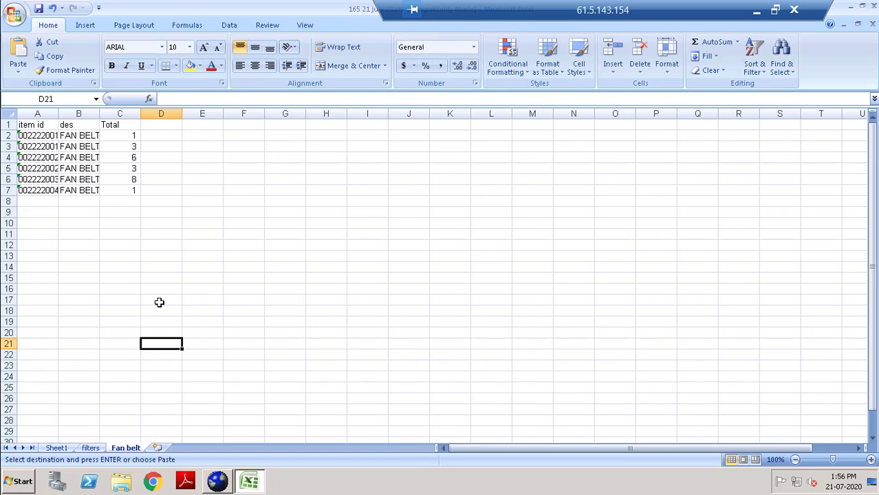
# Autofit columns A–C on the Fan belt and filters sheets, then return to Sheet1.
pyautogui.click(14, 115)
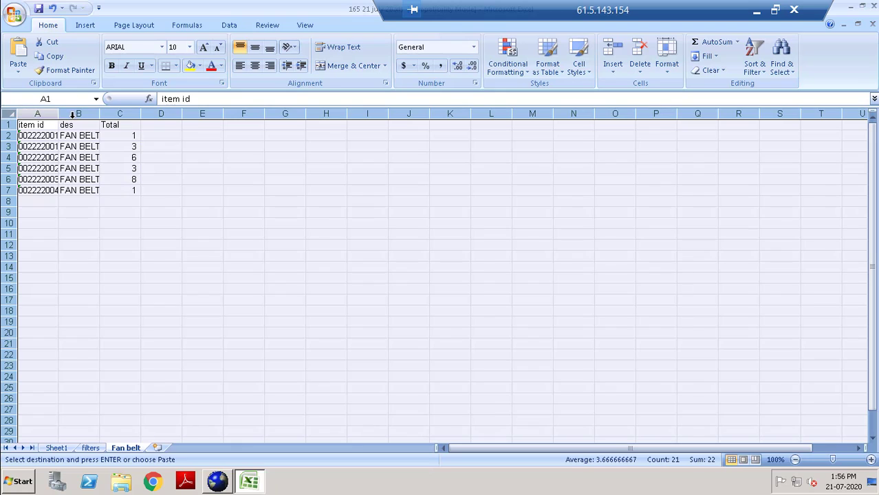
pyautogui.doubleClick(58, 114)
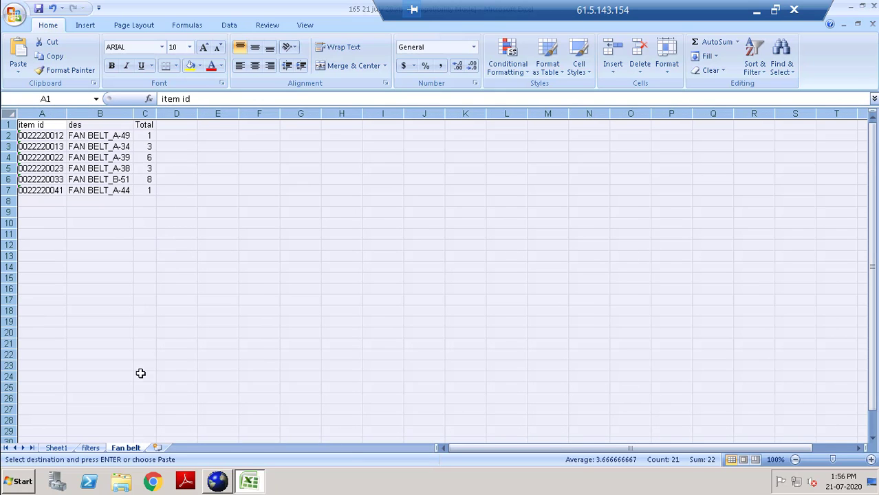
pyautogui.click(90, 447)
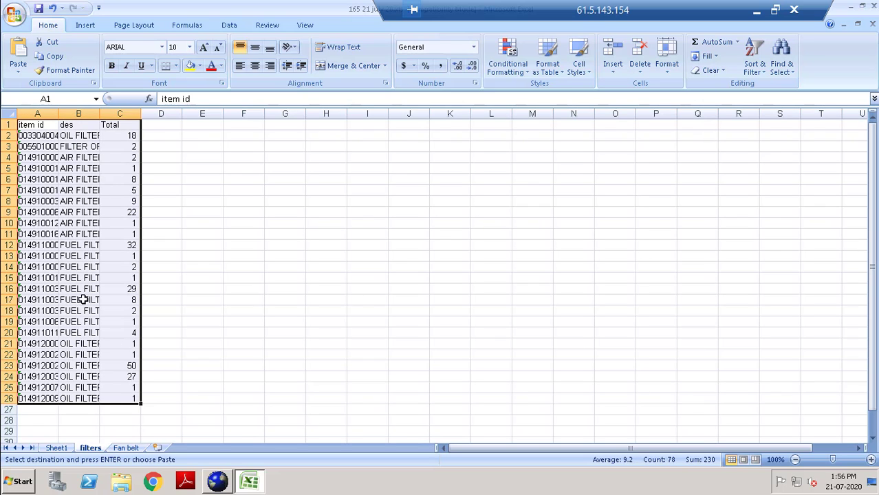
pyautogui.click(9, 114)
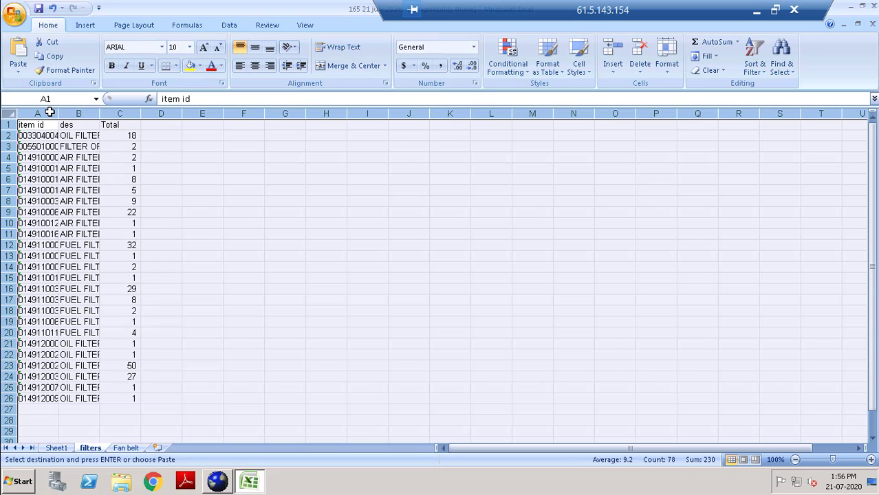
pyautogui.doubleClick(58, 113)
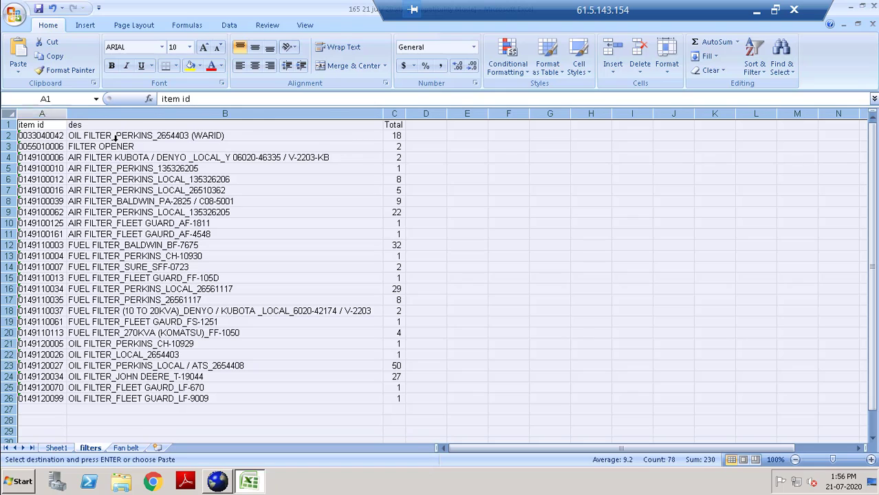
pyautogui.moveTo(521, 310); pyautogui.dragTo(521, 303)
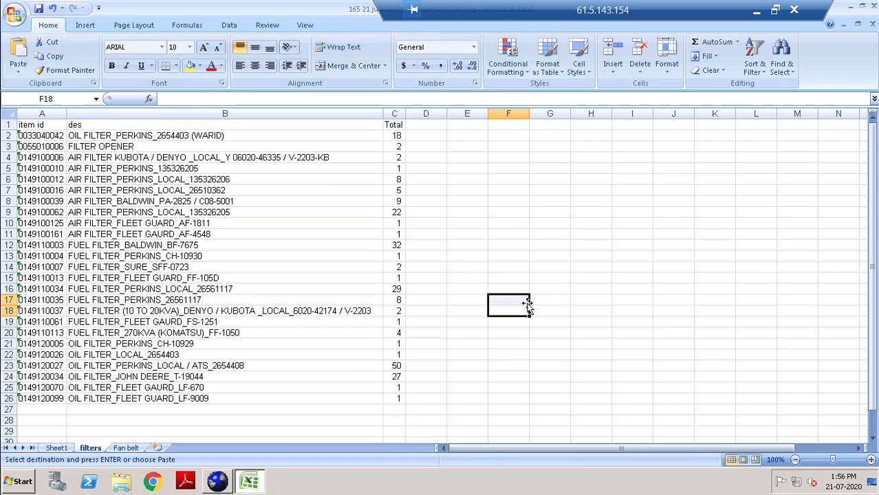
pyautogui.click(56, 447)
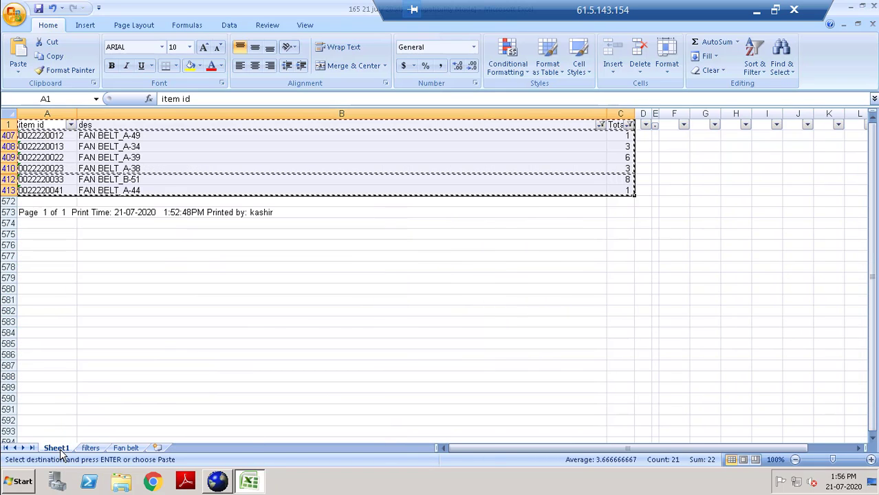
# Look over the des filter options and the filters and Fan belt sheets, ending on Sheet1.
pyautogui.click(600, 124)
pyautogui.moveTo(600, 208)
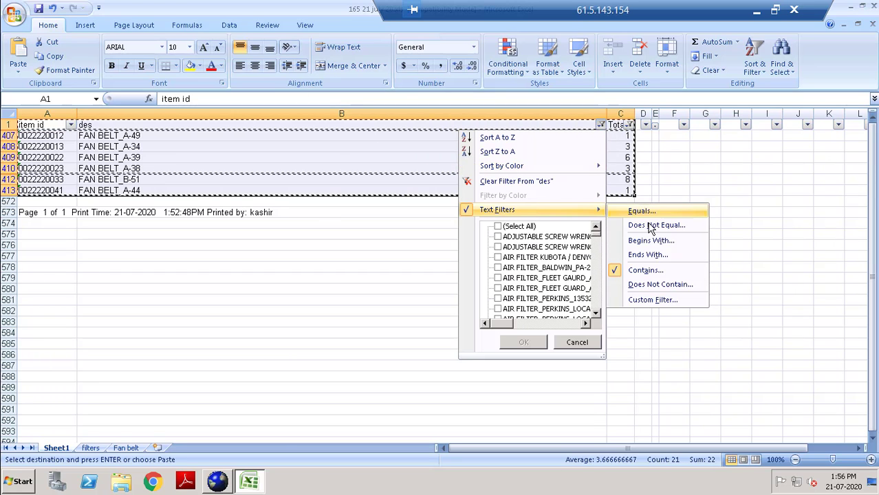
pyautogui.click(575, 427)
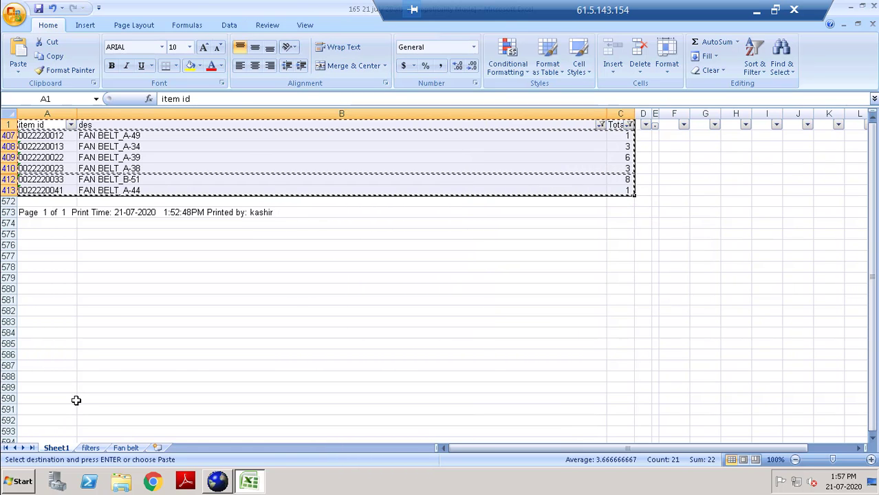
pyautogui.click(90, 447)
pyautogui.click(126, 447)
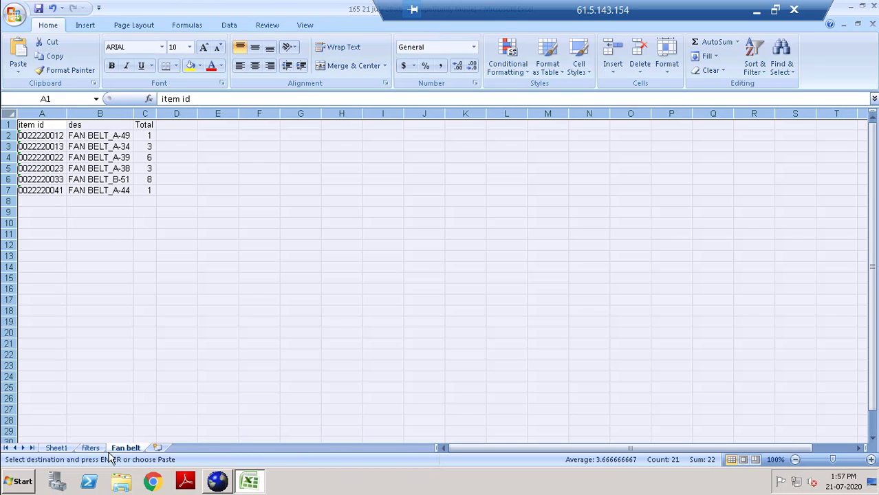
pyautogui.click(90, 448)
pyautogui.click(58, 448)
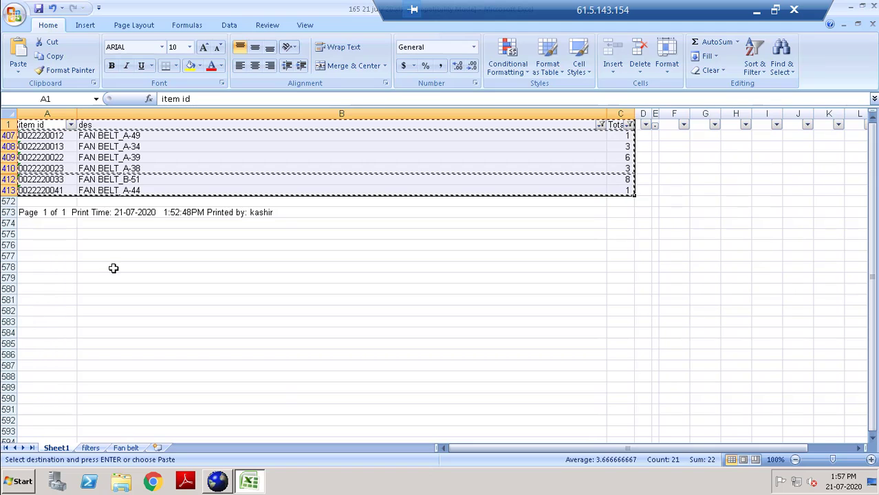
# Filter the des column to descriptions containing 20kva and scroll through the generator parts.
pyautogui.click(601, 124)
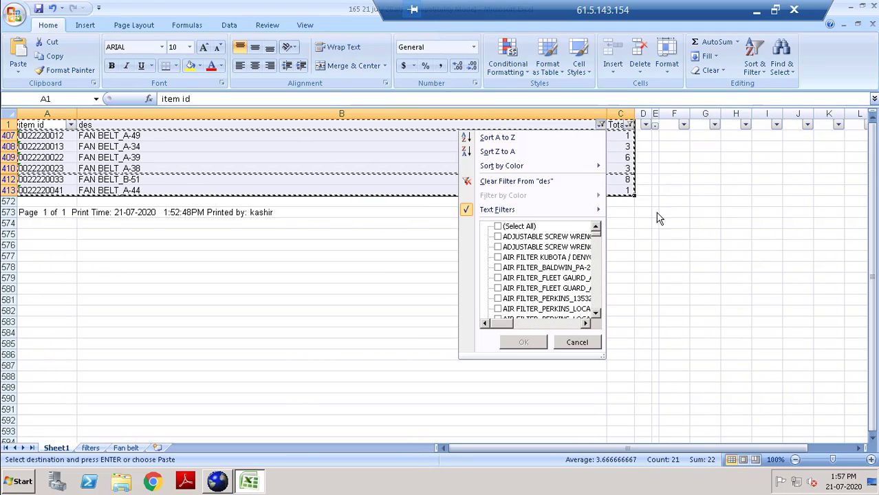
pyautogui.moveTo(598, 209)
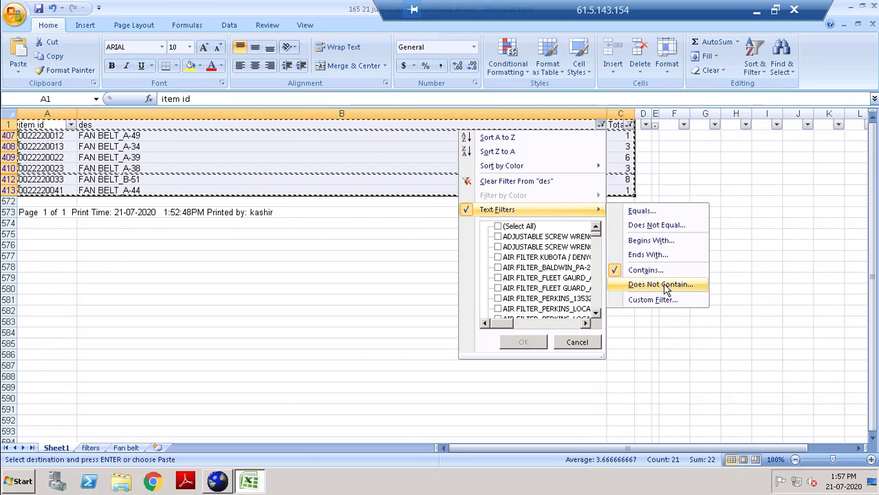
pyautogui.click(645, 269)
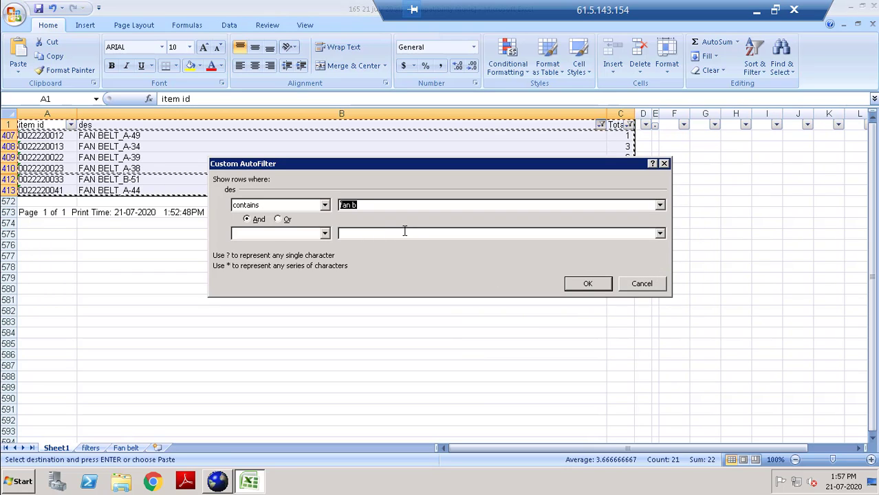
pyautogui.write('20kva')
pyautogui.press('Return')
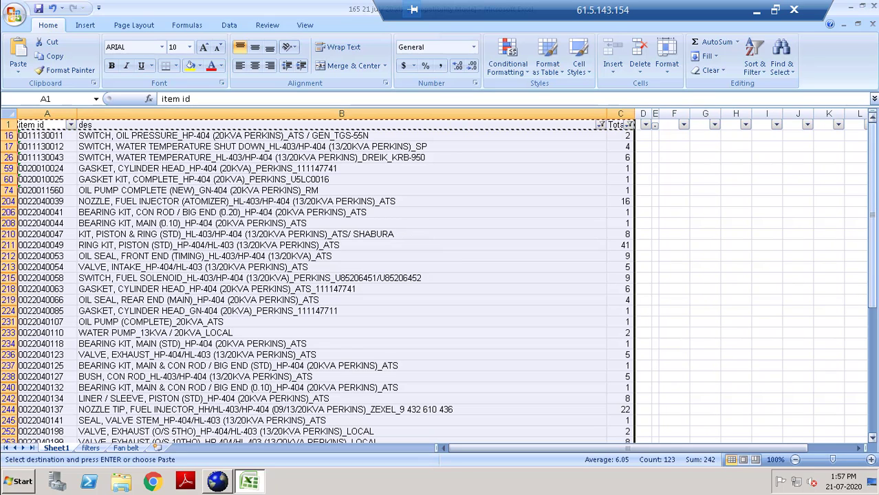
pyautogui.moveTo(870, 220); pyautogui.dragTo(867, 417)
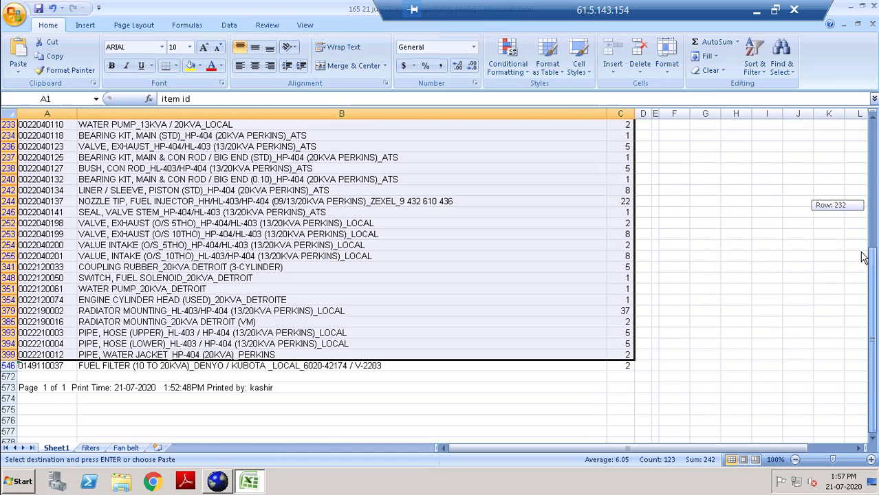
pyautogui.moveTo(871, 205); pyautogui.dragTo(870, 121)
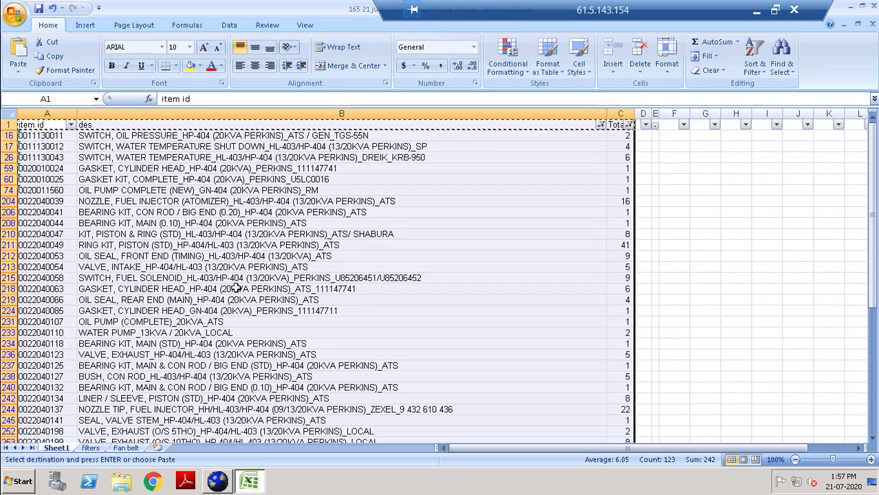
# Change the des contains filter to 30kva, showing 28 of 570 records.
pyautogui.click(600, 125)
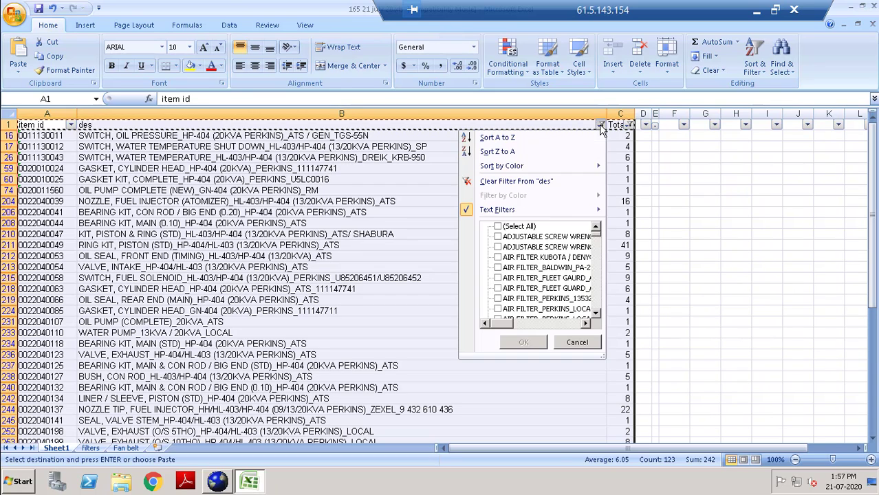
pyautogui.moveTo(554, 208)
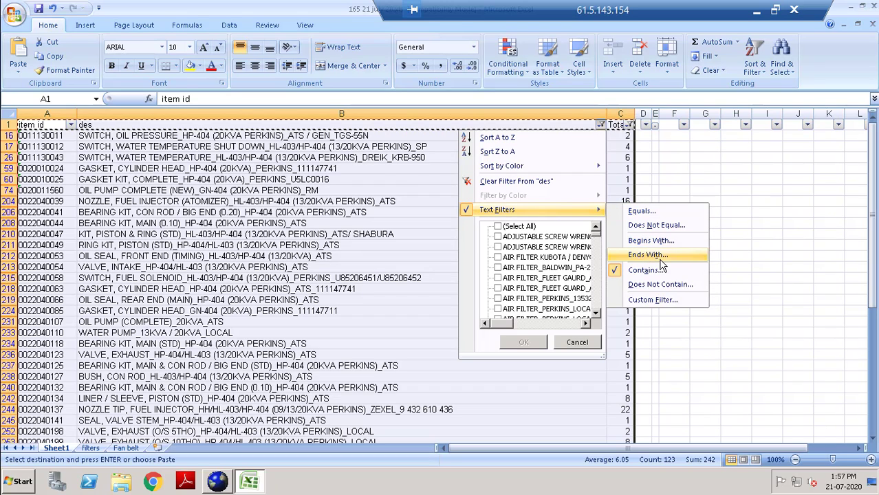
pyautogui.click(660, 273)
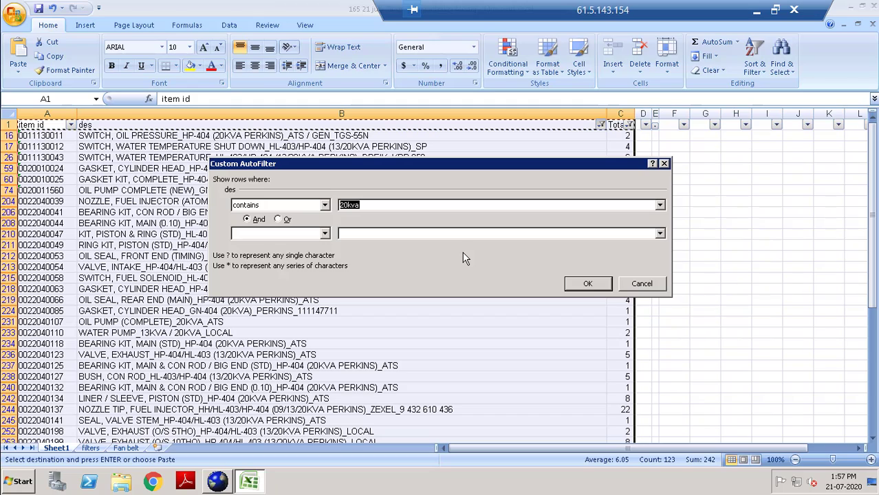
pyautogui.write('30kva')
pyautogui.press('Return')
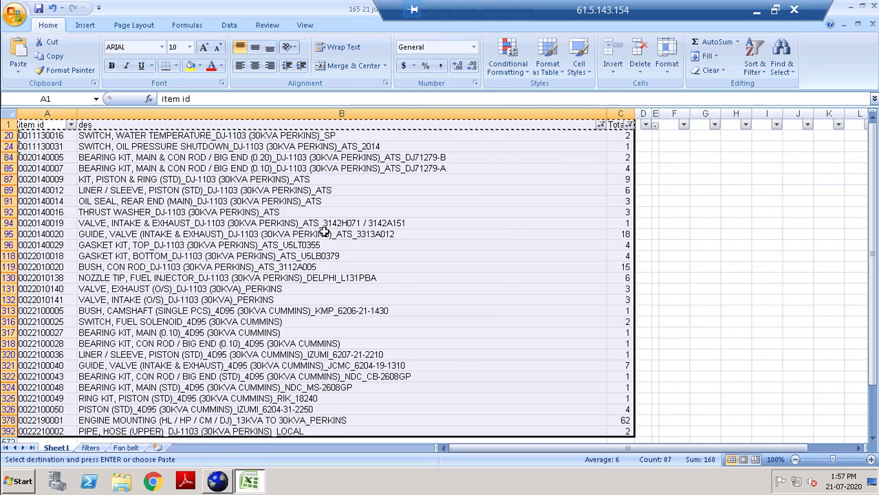
pyautogui.scroll(-1, 324, 233)
pyautogui.scroll(1, 321, 227)
# Select the Total quantities of the 30kva rows, dismissing the replace-contents prompt.
pyautogui.moveTo(633, 142); pyautogui.dragTo(625, 194)
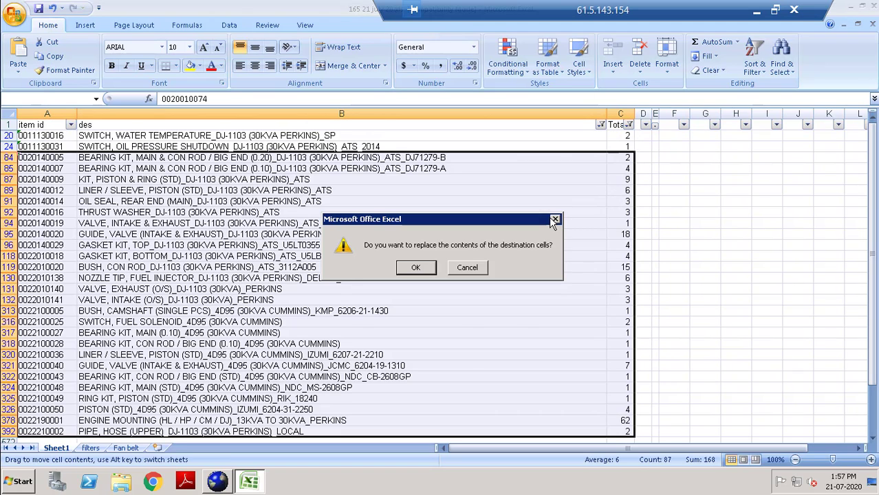
pyautogui.click(555, 219)
pyautogui.click(616, 168)
pyautogui.moveTo(628, 139); pyautogui.dragTo(618, 357)
pyautogui.click(678, 322)
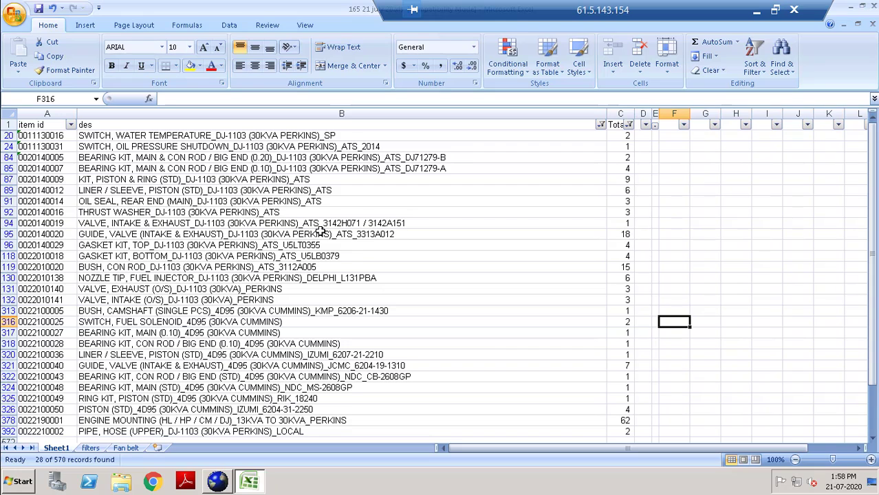
pyautogui.scroll(-1, 509, 301)
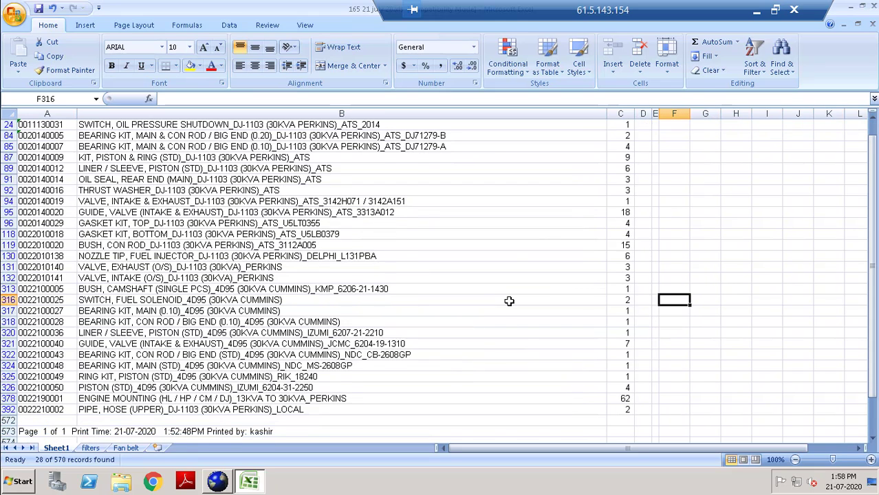
pyautogui.scroll(1, 509, 301)
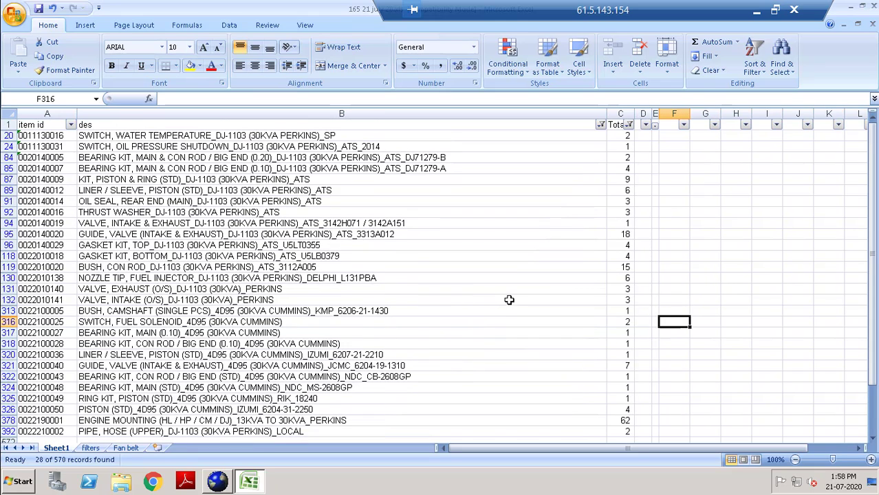
# Change the des contains filter to 'engine oil', leaving four ENGINE OIL items.
pyautogui.click(600, 125)
pyautogui.moveTo(545, 213)
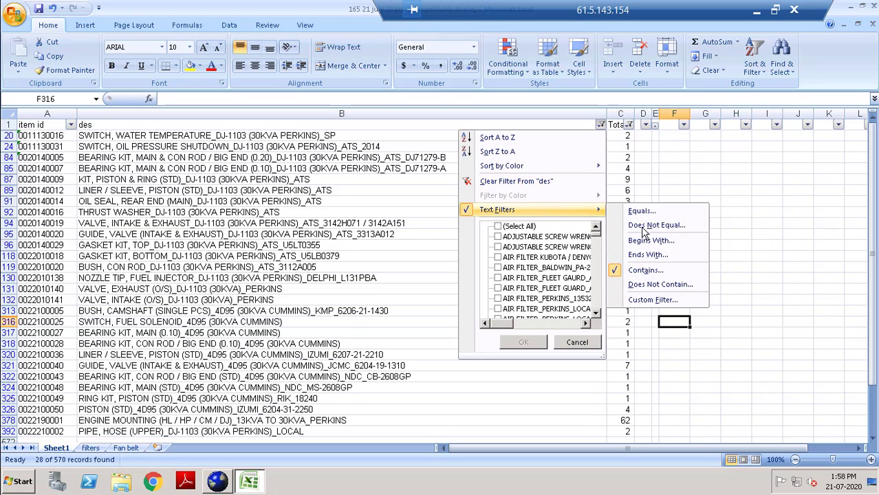
pyautogui.click(672, 273)
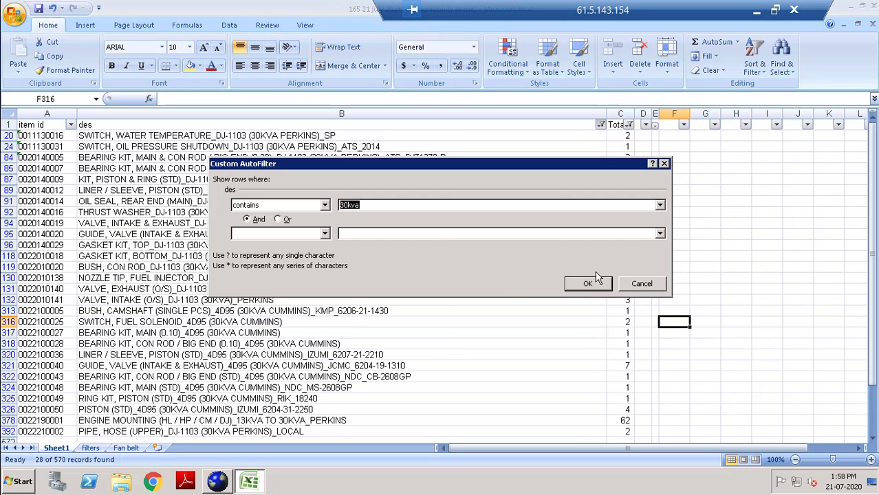
pyautogui.write('en')
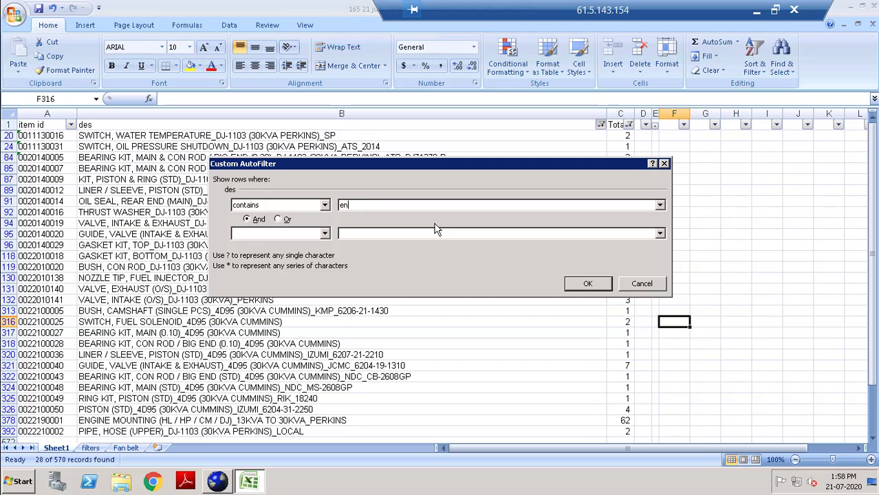
pyautogui.write('gine oil')
pyautogui.press('Return')
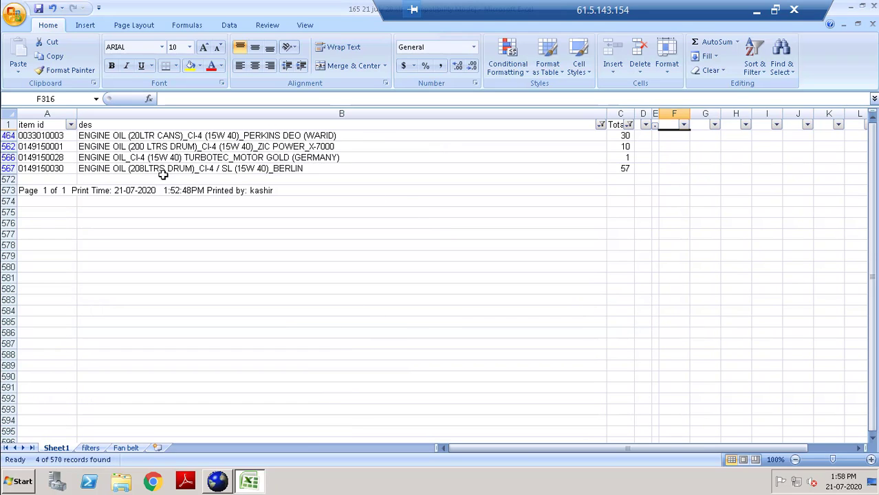
# Check the four ENGINE OIL totals in column C: 30, 10, 1 and 57.
pyautogui.moveTo(628, 137); pyautogui.dragTo(630, 169)
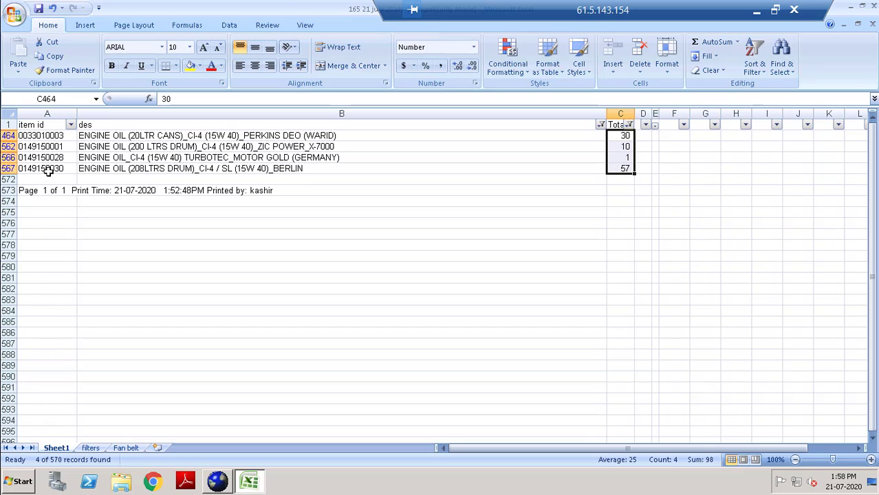
pyautogui.click(552, 176)
pyautogui.click(623, 136)
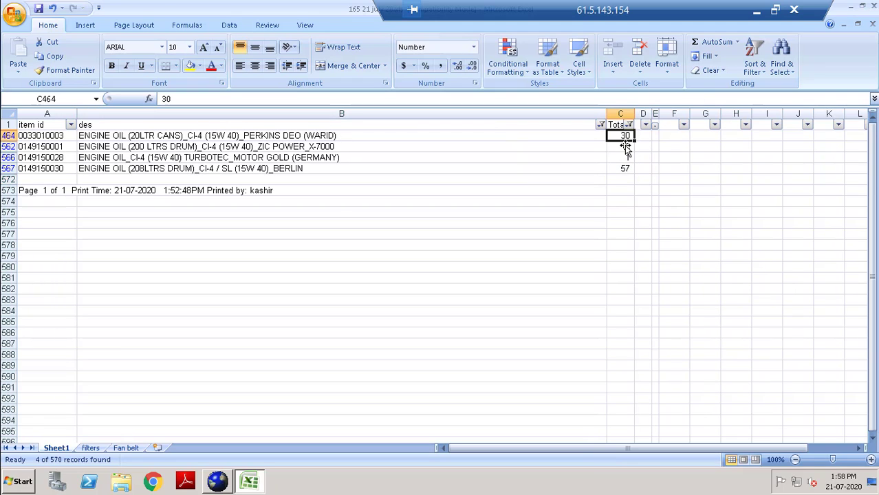
pyautogui.click(625, 146)
pyautogui.click(628, 157)
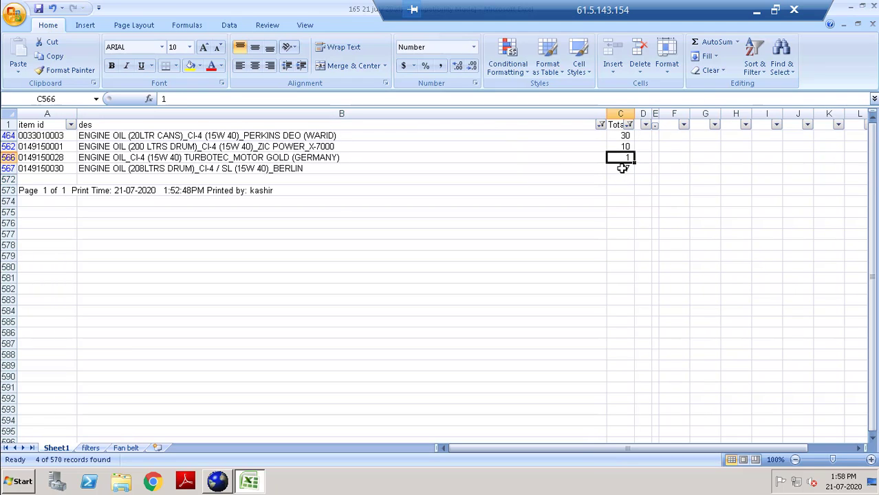
pyautogui.click(624, 169)
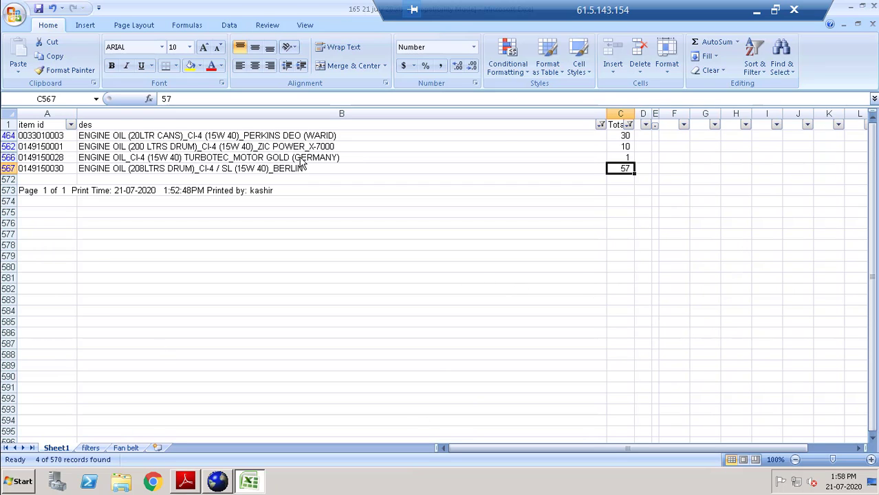
# Return from Excel to Pinnacle ERP, close Current Stock, and start a new Store Requisition Note.
pyautogui.click(756, 10)
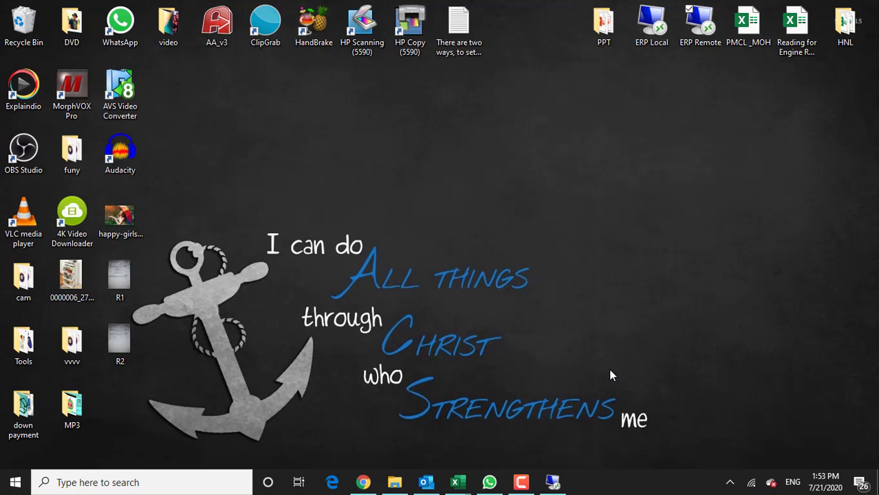
pyautogui.click(552, 482)
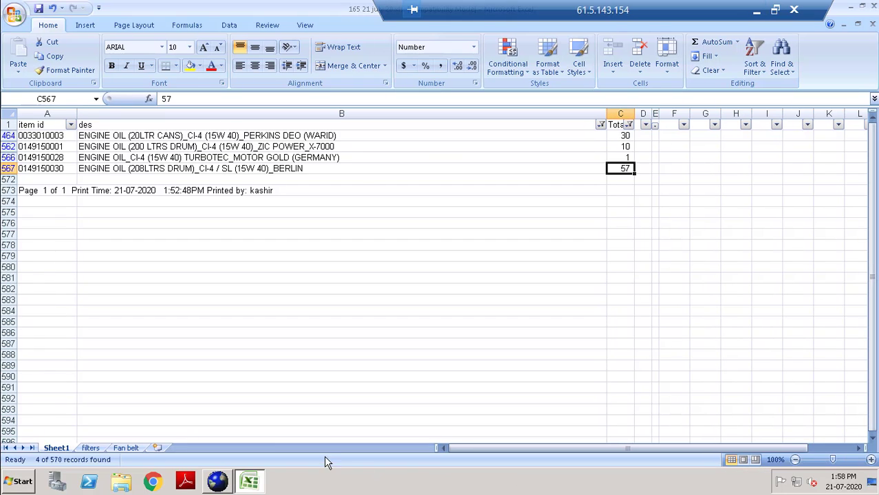
pyautogui.click(261, 489)
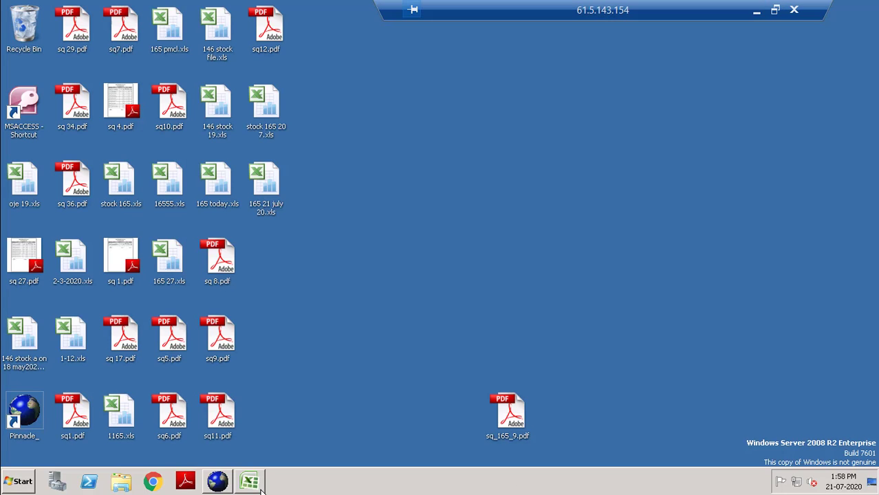
pyautogui.click(217, 482)
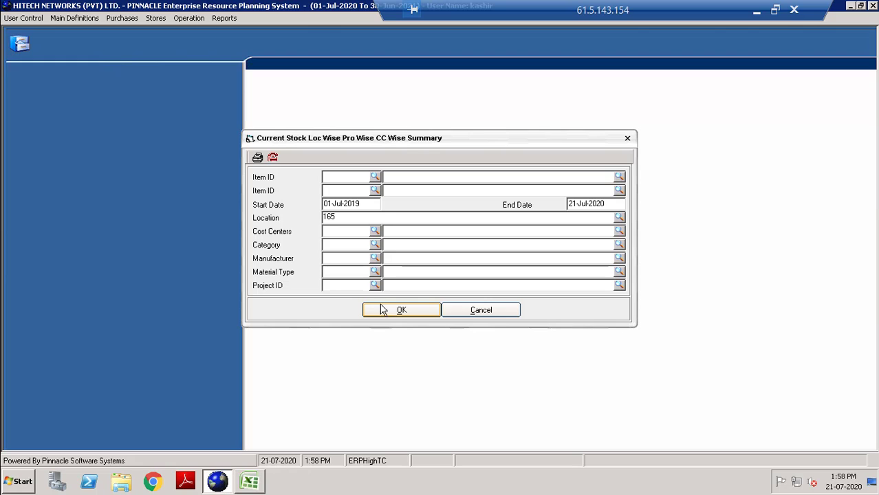
pyautogui.click(627, 140)
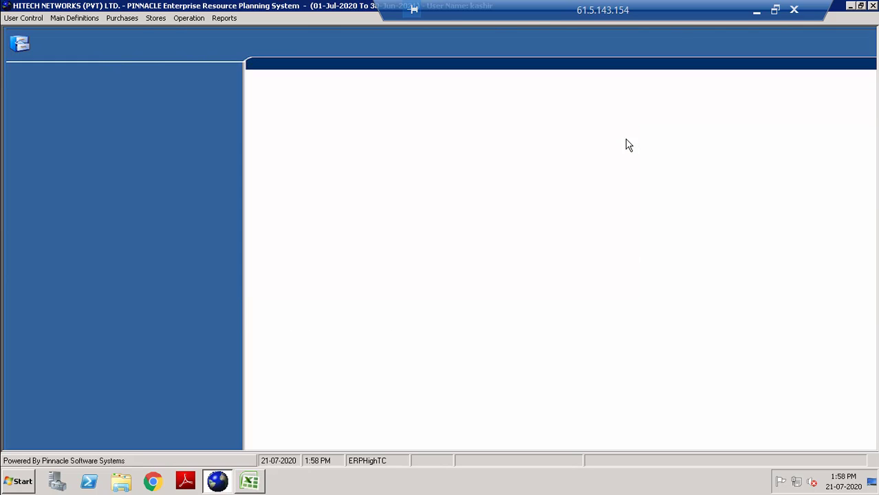
pyautogui.click(152, 19)
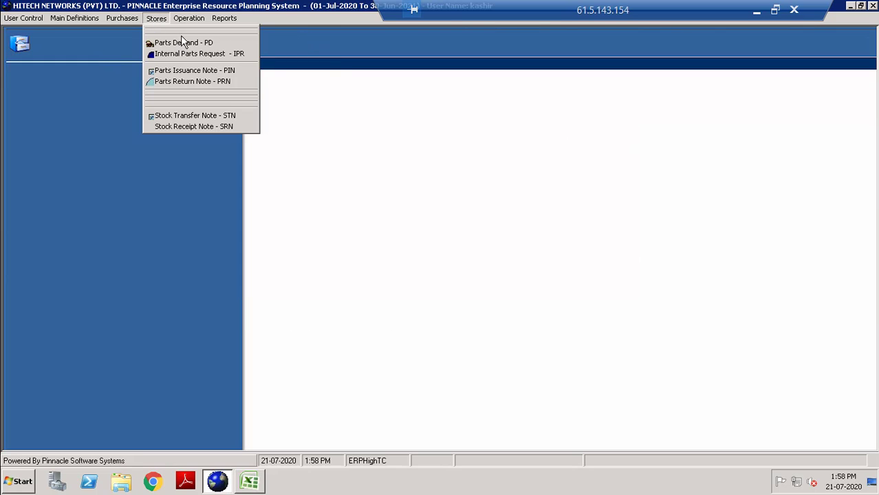
pyautogui.click(209, 54)
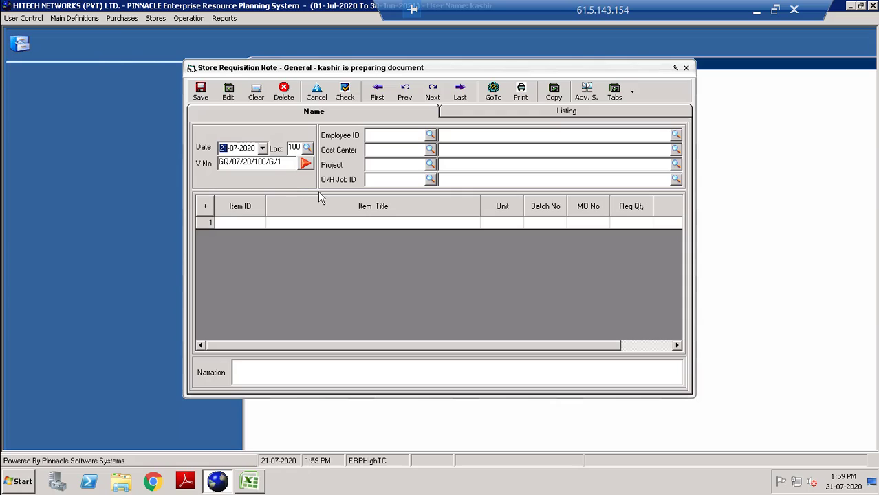
# Set location 165, giving voucher GQ/07/20/165/G/5, and enter the requesting employee's ID.
pyautogui.press('Tab')
pyautogui.write('165')
pyautogui.press('Tab')
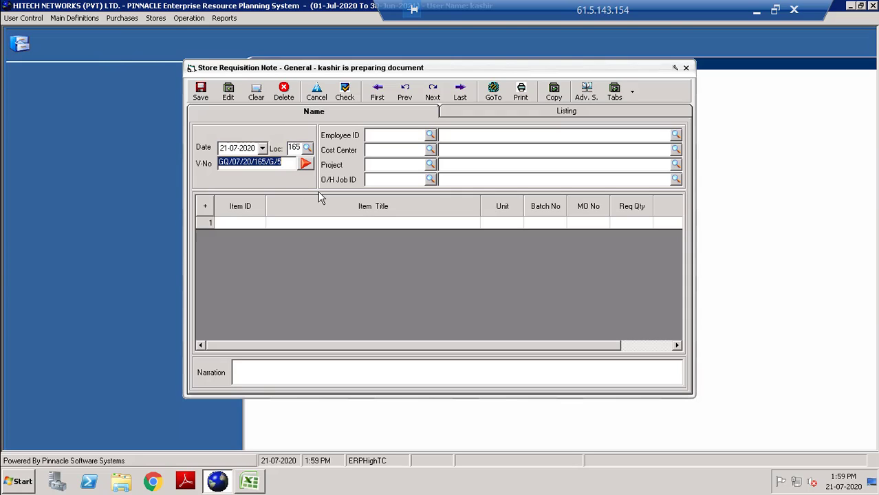
pyautogui.press('Tab')
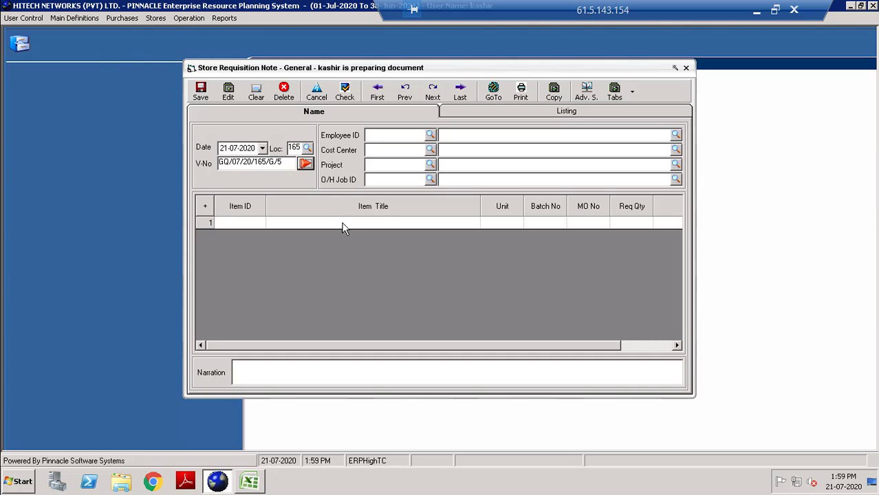
pyautogui.click(379, 135)
pyautogui.press('Tab')
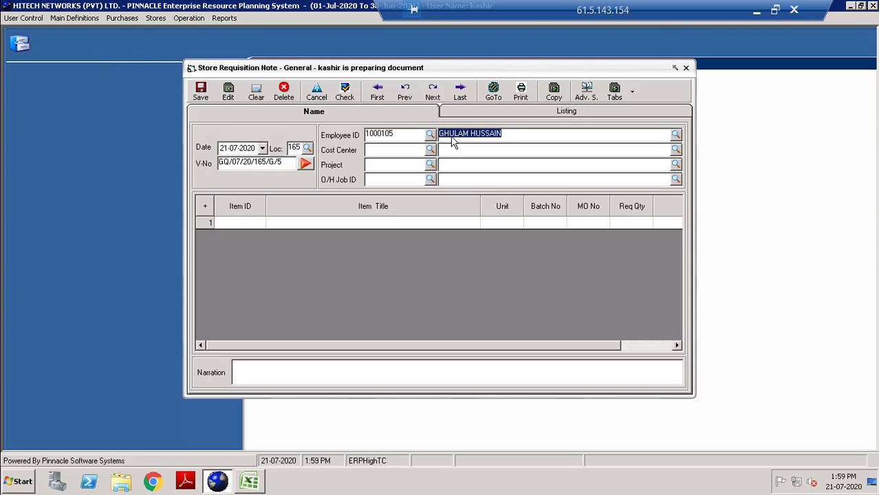
# Set Cost Center 0102 O/H and pick project 0601 PMCL (MOBILINK) O/H from the pmcl lookup.
pyautogui.press('Tab')
pyautogui.press('Tab')
pyautogui.press('Tab')
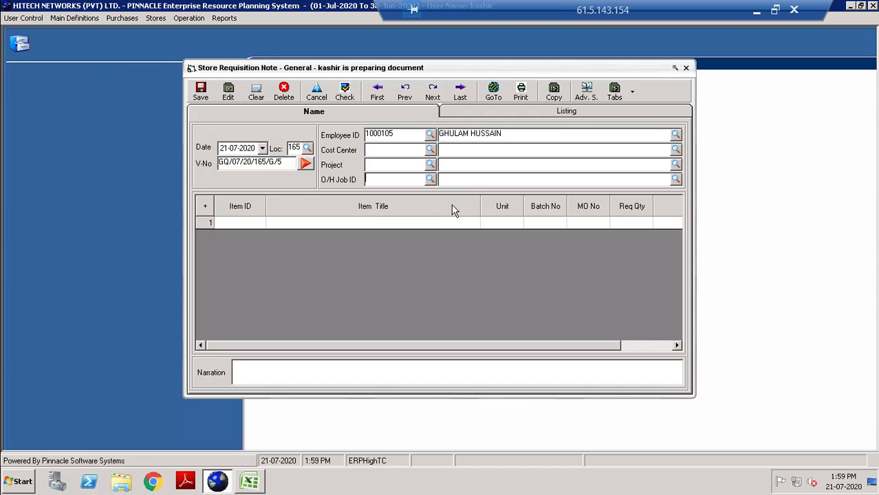
pyautogui.write('010')
pyautogui.press('BackSpace')
pyautogui.press('BackSpace')
pyautogui.press('BackSpace')
pyautogui.press('Return')
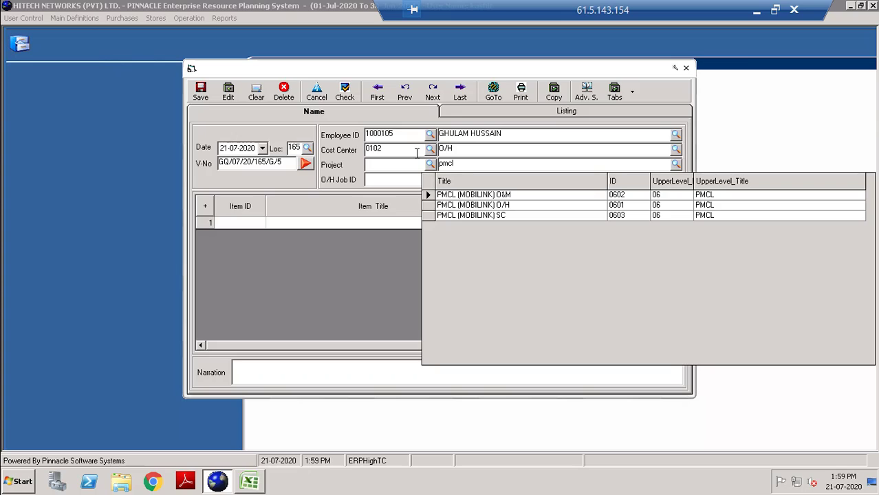
pyautogui.press('Down')
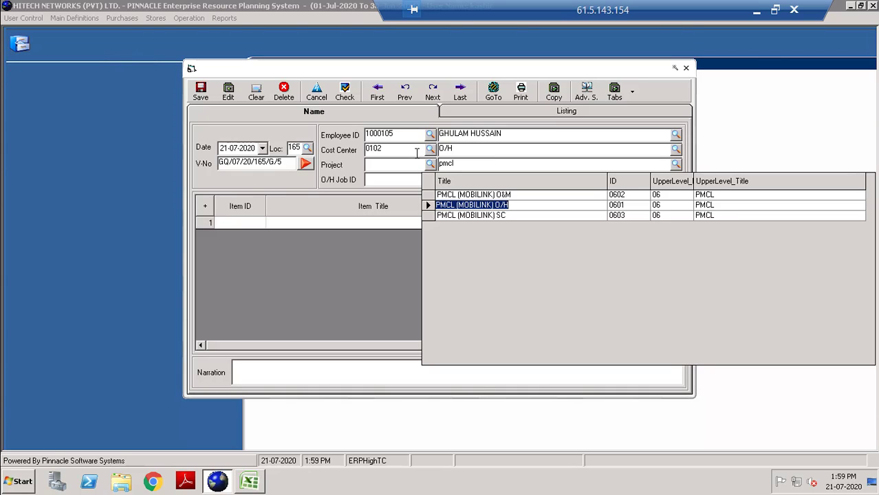
pyautogui.press('Return')
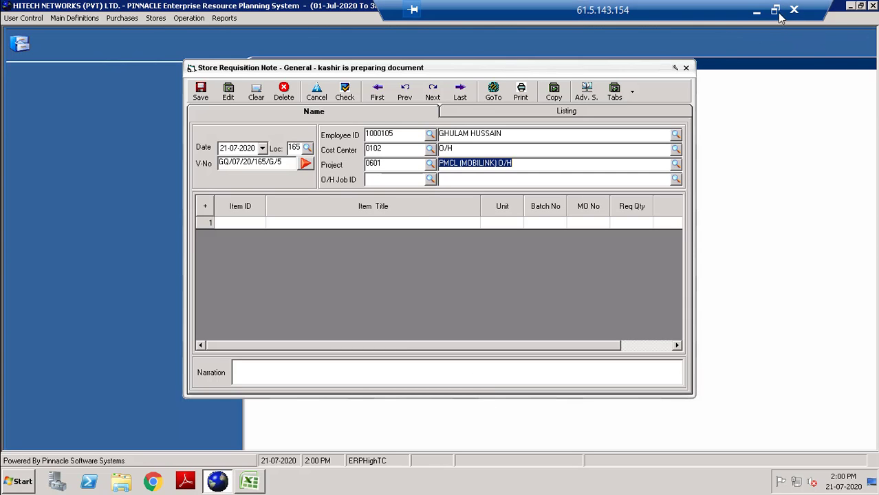
# Pause the screen recording from the Camtasia Recorder on the local desktop.
pyautogui.click(755, 10)
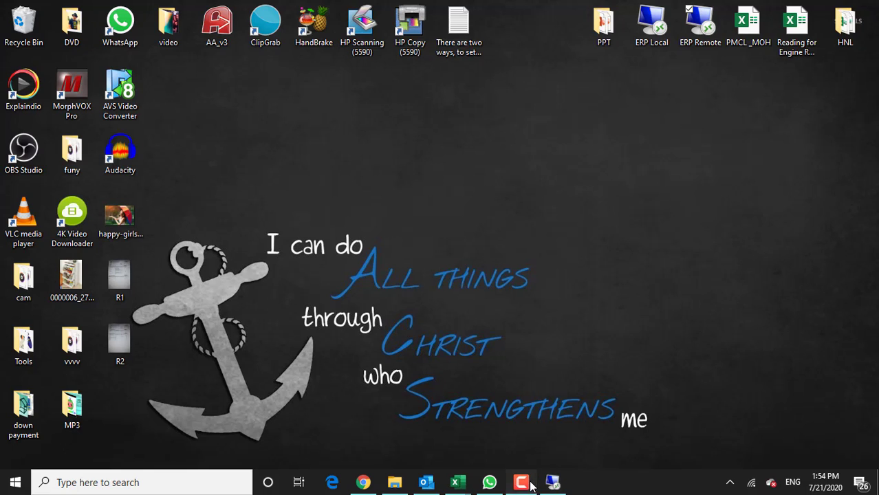
pyautogui.click(521, 482)
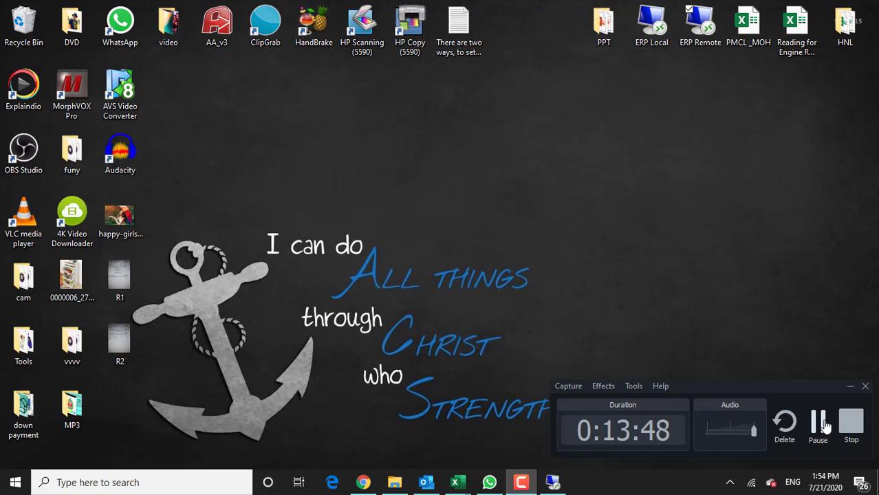
pyautogui.click(830, 435)
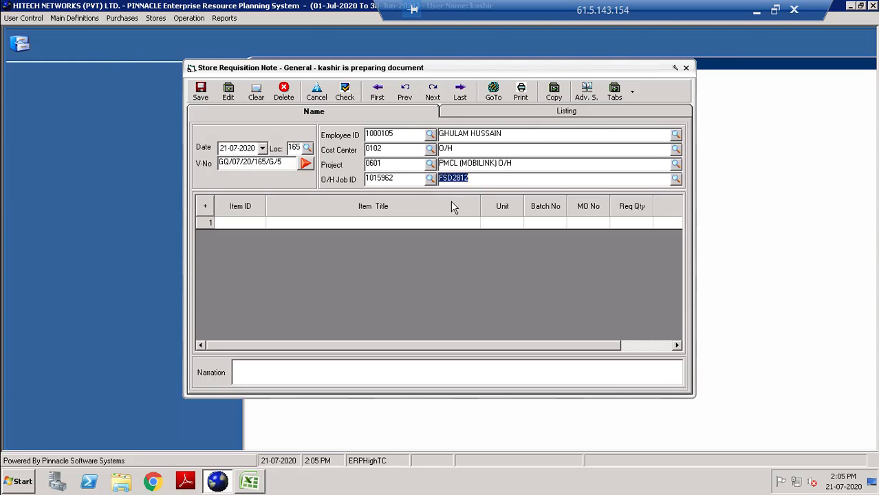
pyautogui.press('Return')
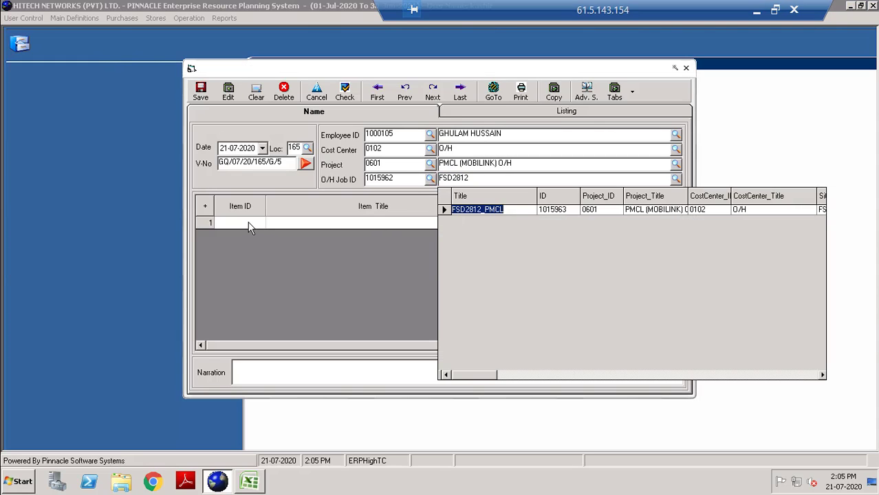
pyautogui.press('Return')
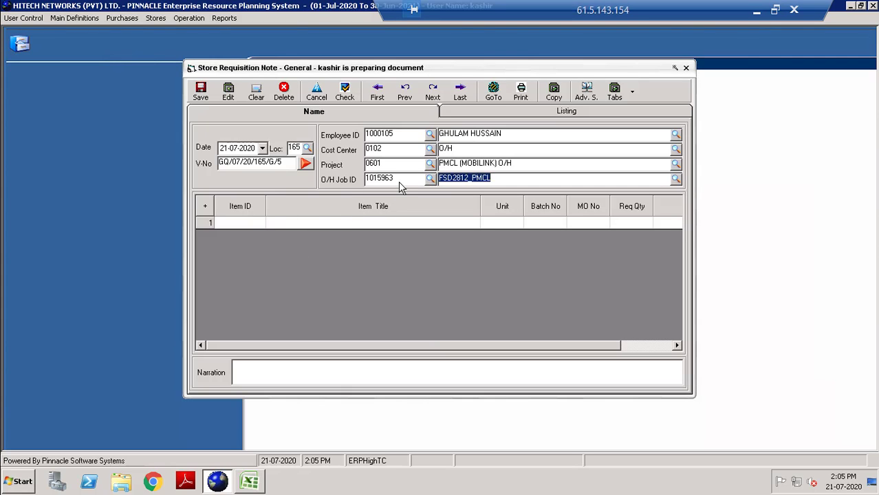
pyautogui.click(256, 483)
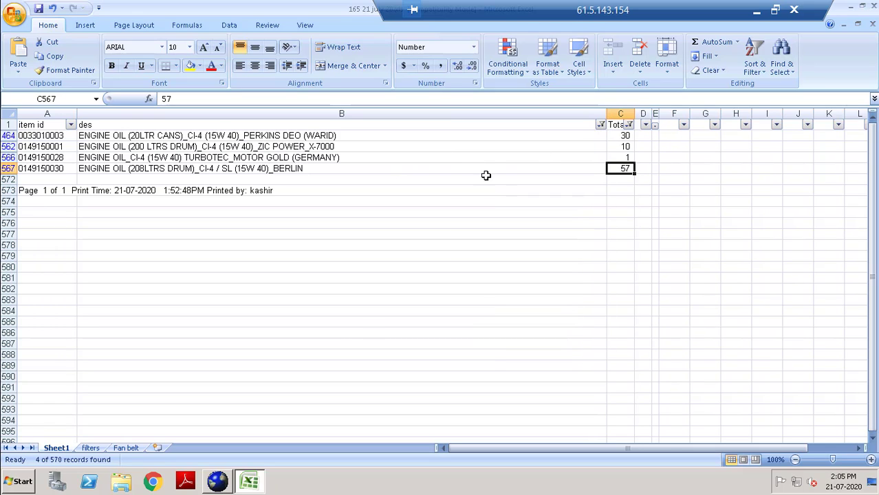
pyautogui.click(43, 170)
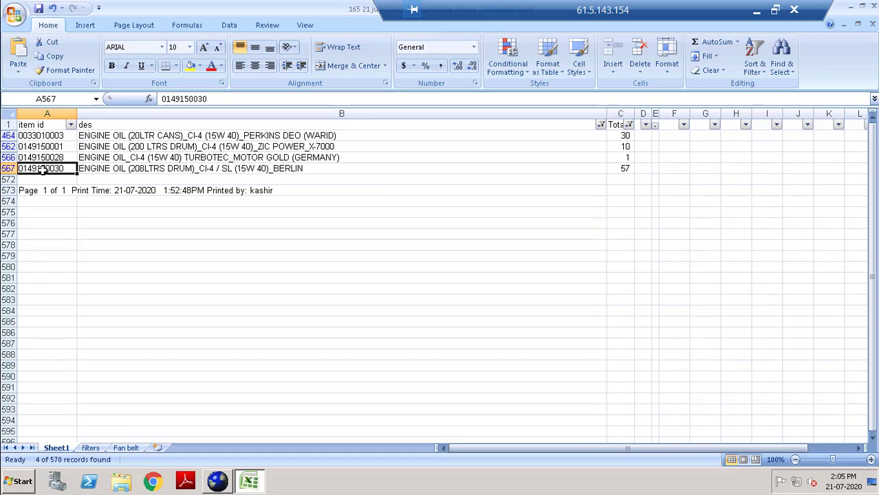
pyautogui.hotkey('ctrl', 'c')
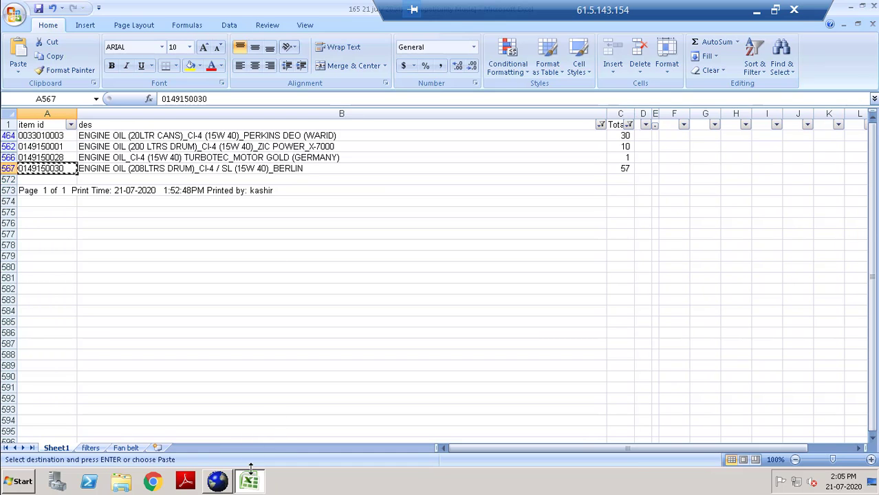
pyautogui.click(217, 482)
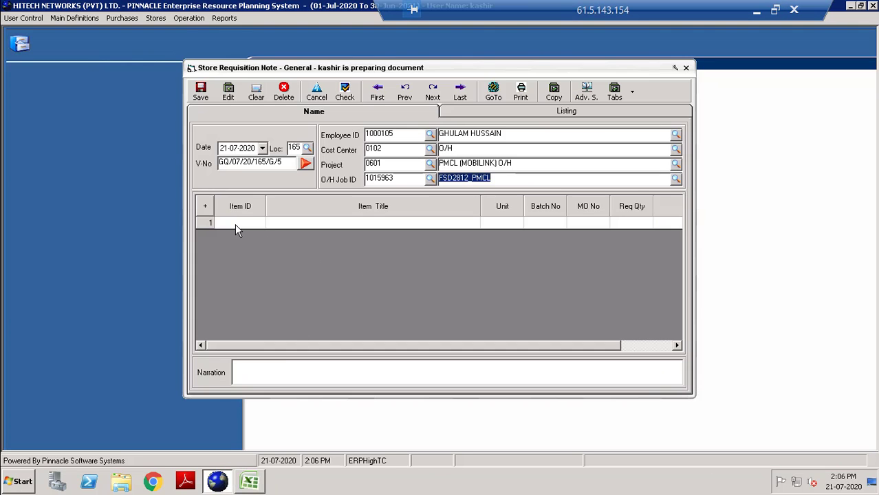
pyautogui.click(233, 223)
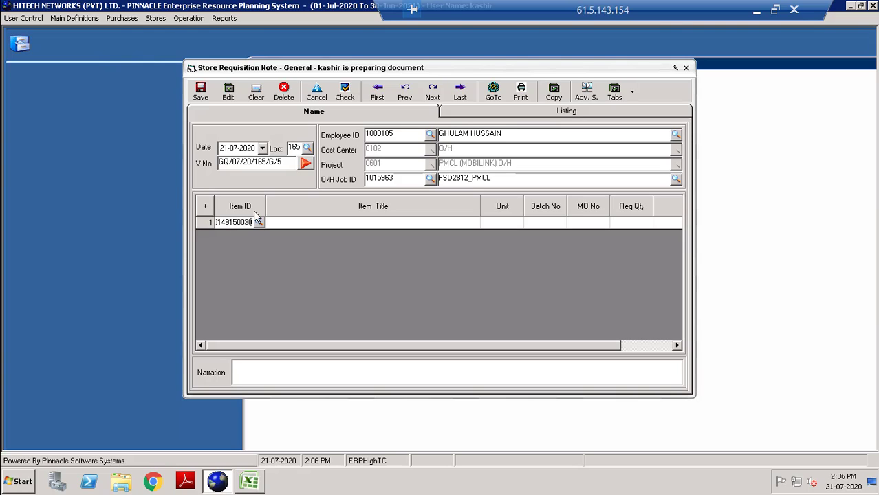
pyautogui.press('Return')
pyautogui.press('Return')
pyautogui.press('Return')
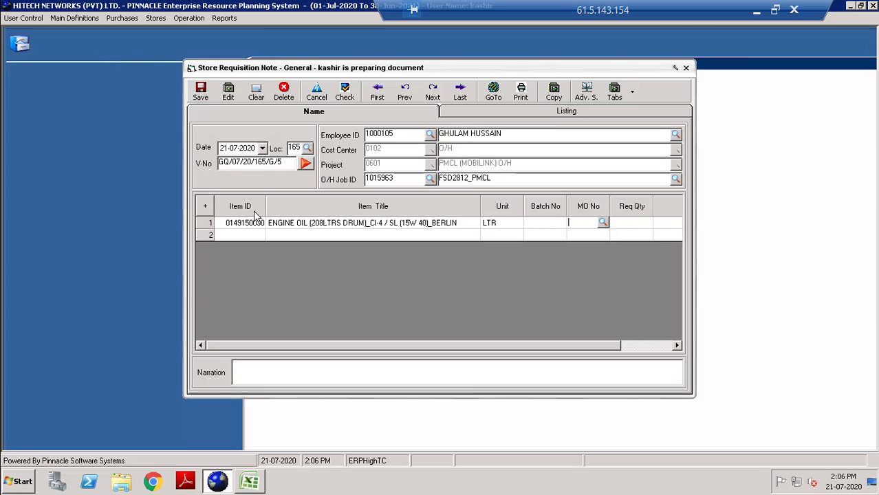
pyautogui.press('Return')
pyautogui.write('10')
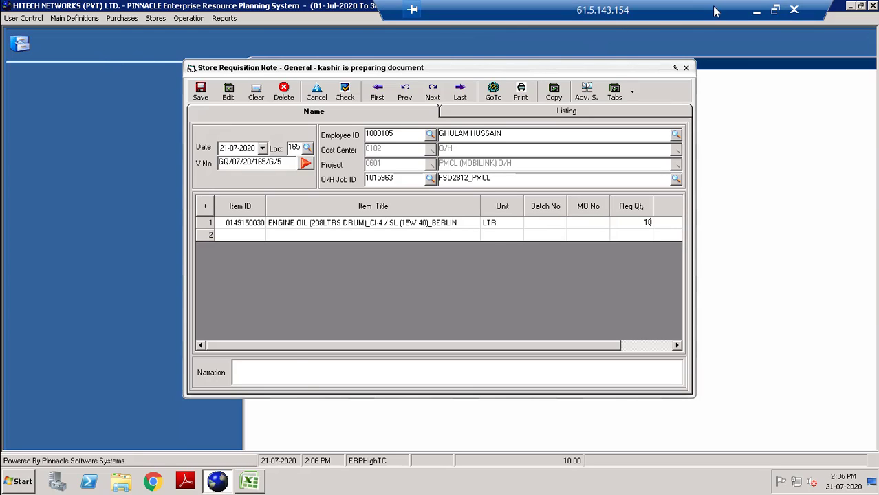
# Change Excel's des contains filter from 'engine oil' back to 30kva.
pyautogui.click(249, 480)
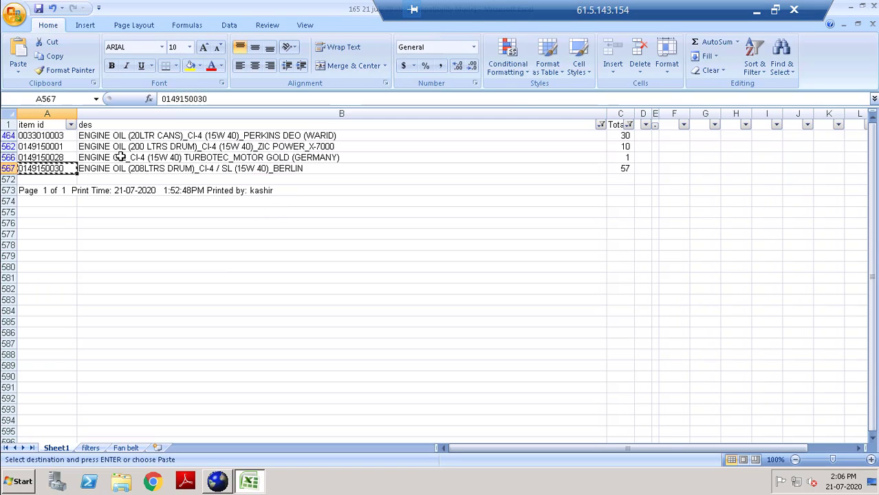
pyautogui.click(601, 125)
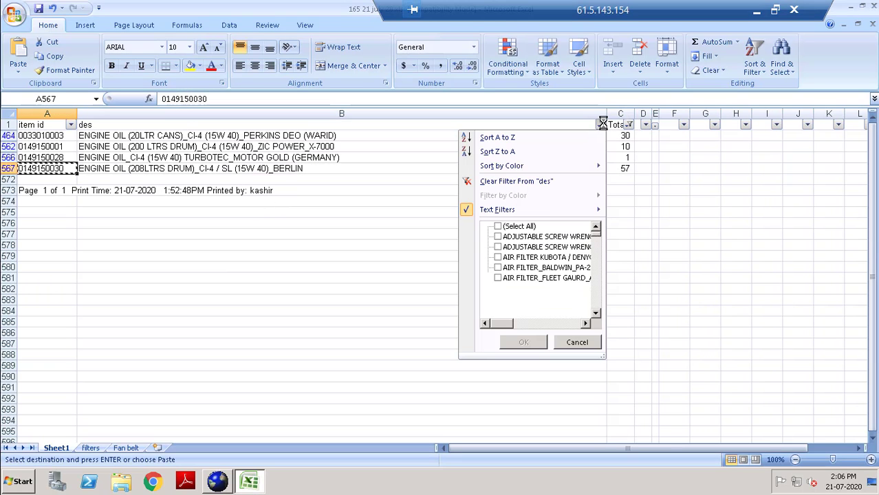
pyautogui.moveTo(594, 210)
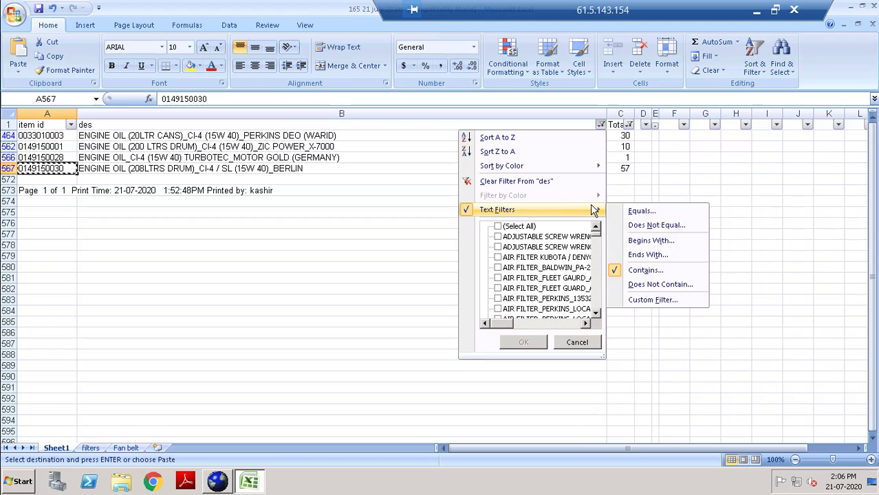
pyautogui.click(639, 271)
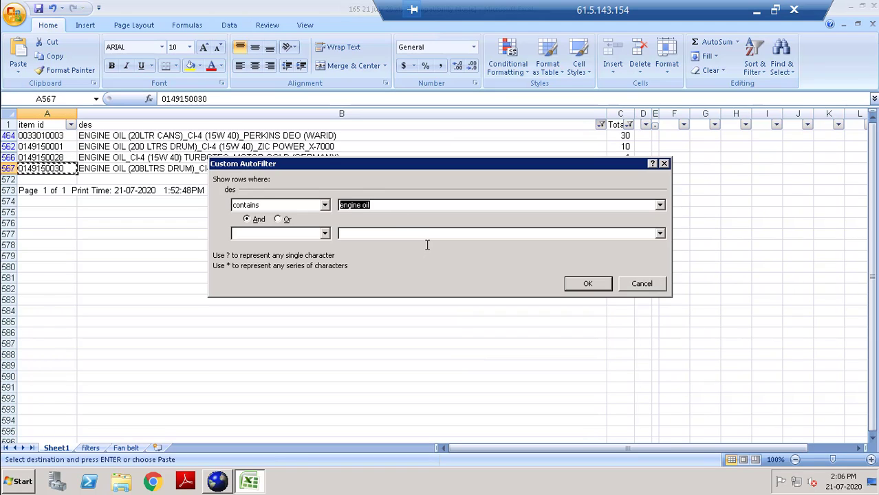
pyautogui.write('30k')
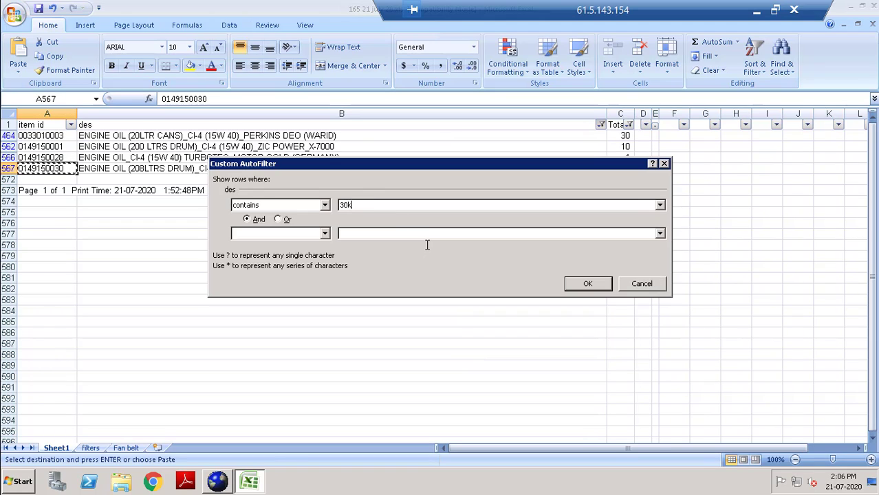
pyautogui.write('va')
pyautogui.press('Return')
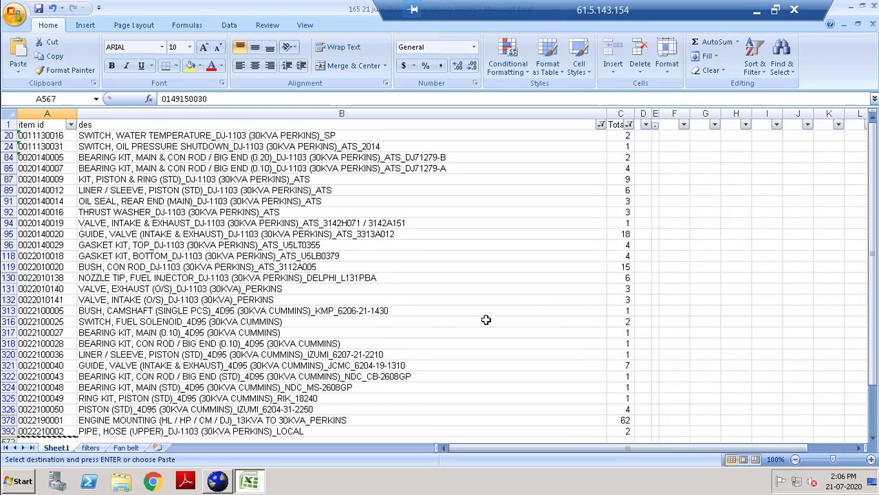
pyautogui.click(49, 136)
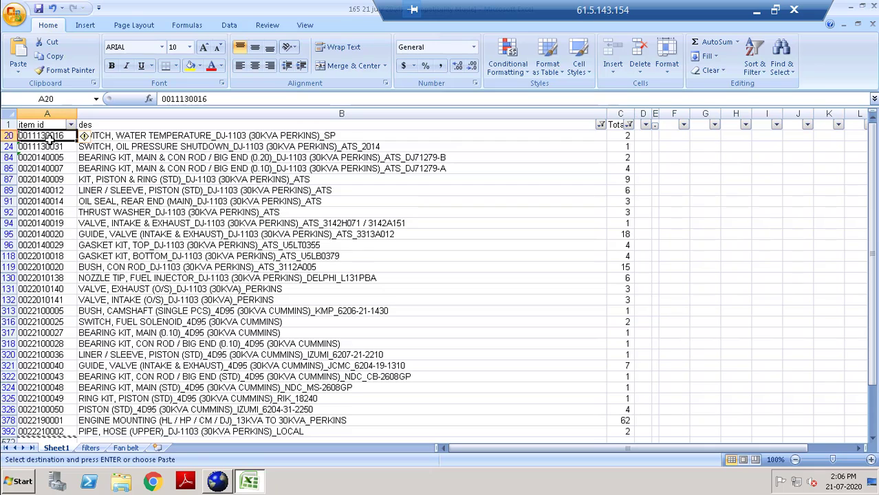
pyautogui.click(231, 476)
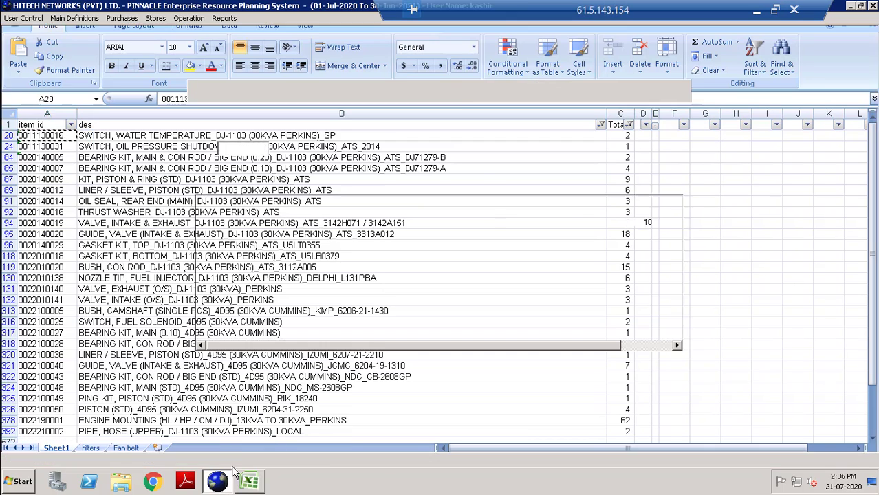
pyautogui.click(241, 234)
pyautogui.hotkey('ctrl', 'v')
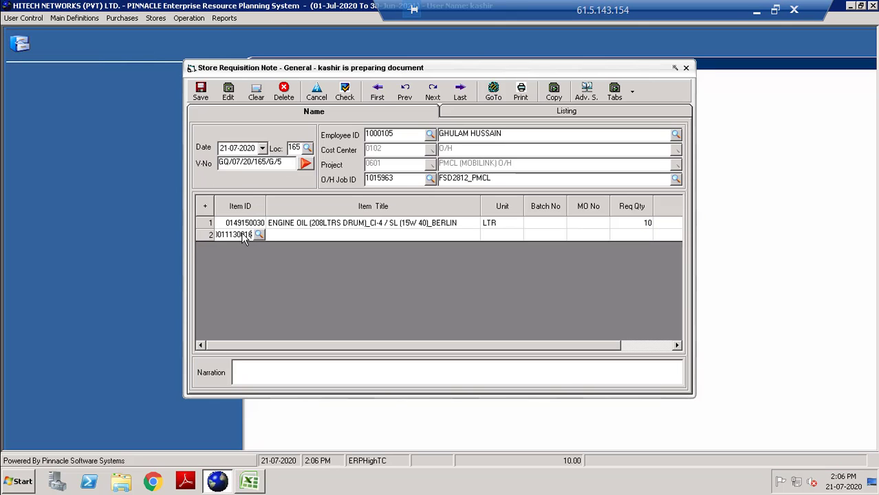
pyautogui.press('Return')
pyautogui.press('Return')
pyautogui.press('Return')
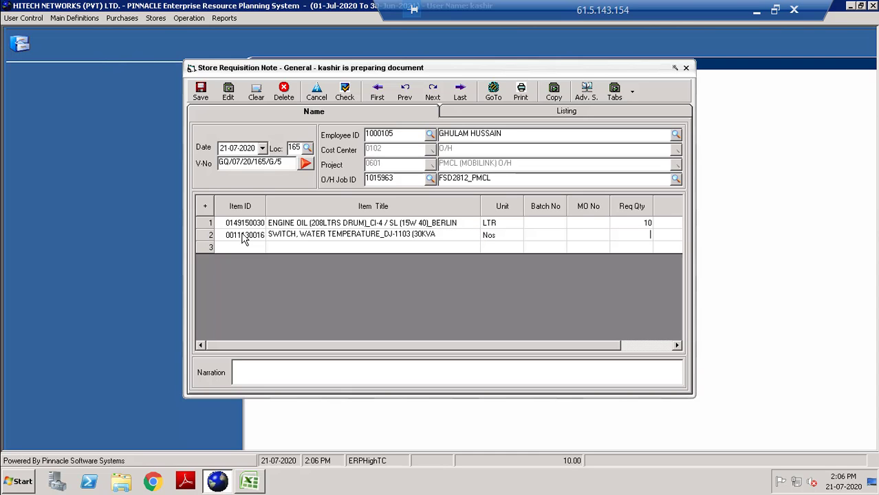
pyautogui.write('1')
pyautogui.click(249, 482)
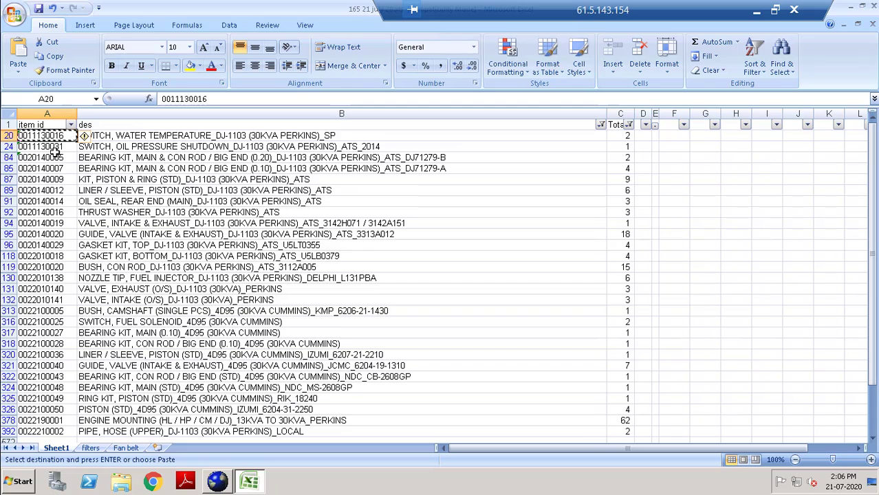
pyautogui.click(54, 149)
pyautogui.hotkey('ctrl', 'c')
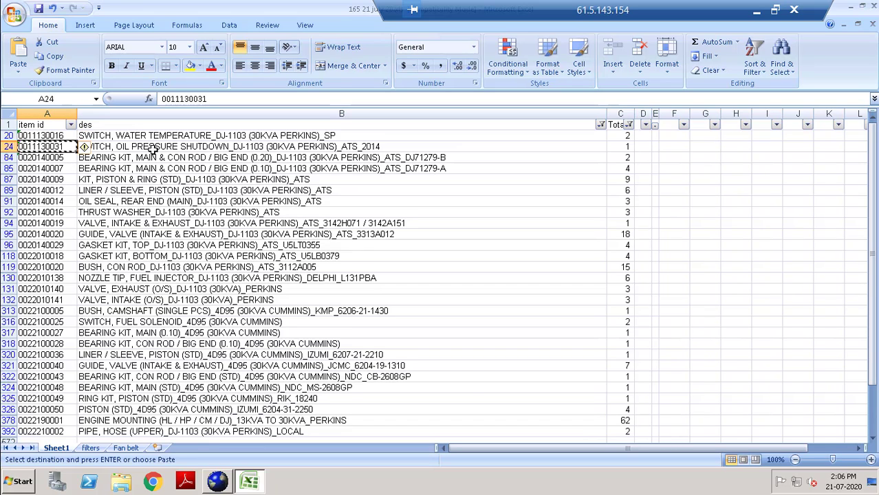
pyautogui.click(227, 482)
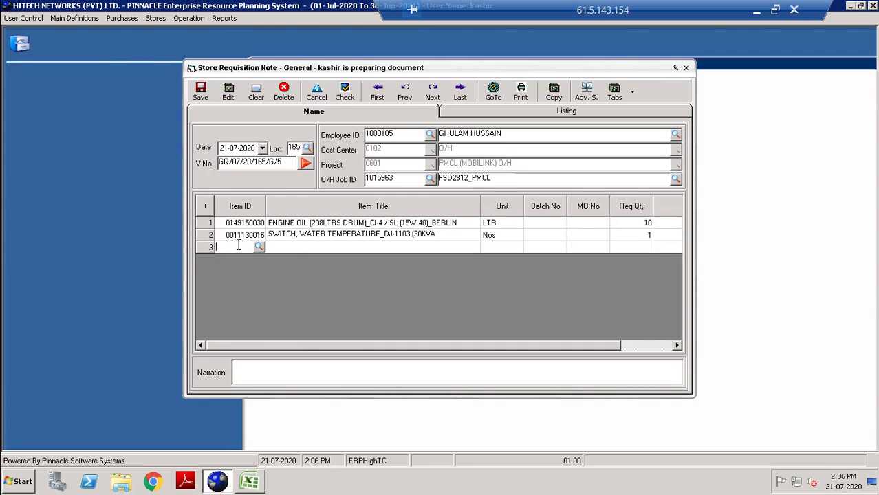
pyautogui.hotkey('ctrl', 'v')
pyautogui.press('Return')
pyautogui.press('Return')
pyautogui.press('Return')
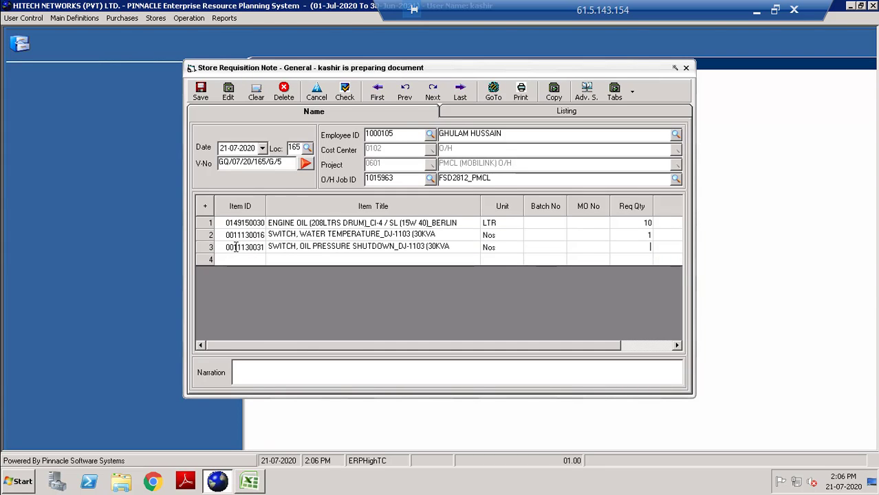
pyautogui.click(252, 485)
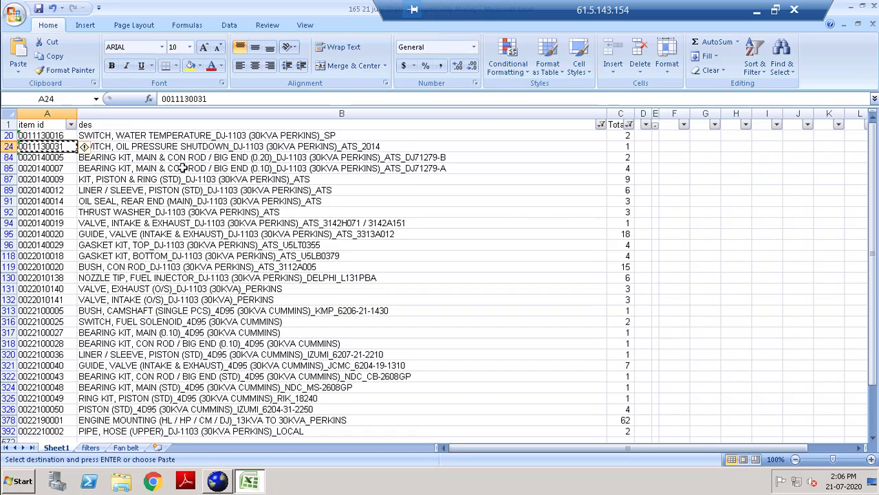
pyautogui.click(47, 157)
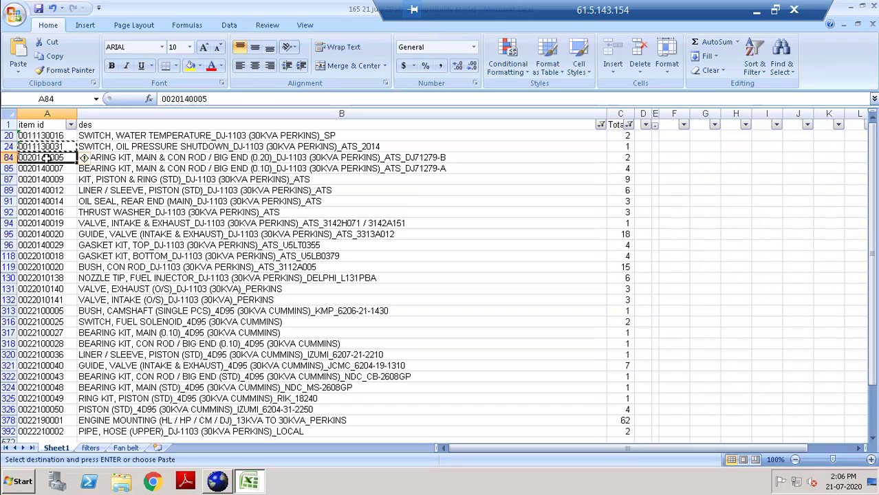
pyautogui.hotkey('alt', 'Tab')
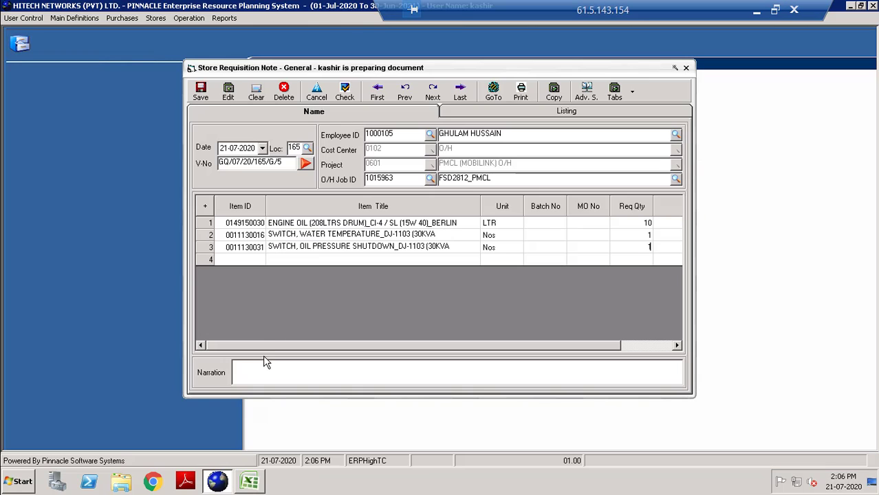
pyautogui.click(232, 258)
pyautogui.hotkey('ctrl', 'v')
pyautogui.press('Return')
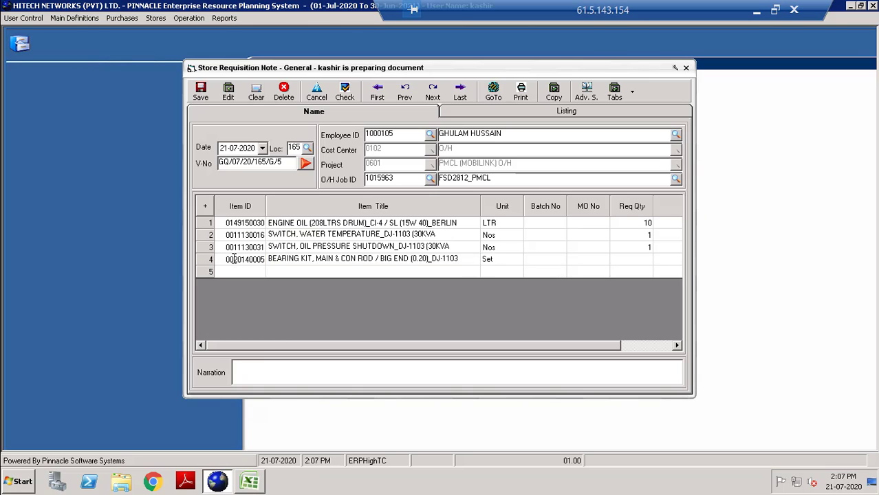
pyautogui.press('Return')
pyautogui.press('Return')
pyautogui.write('1')
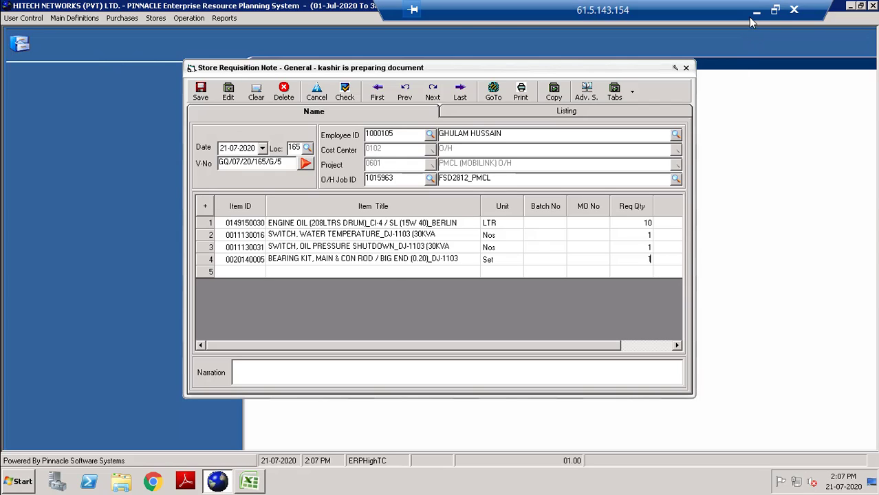
pyautogui.click(250, 483)
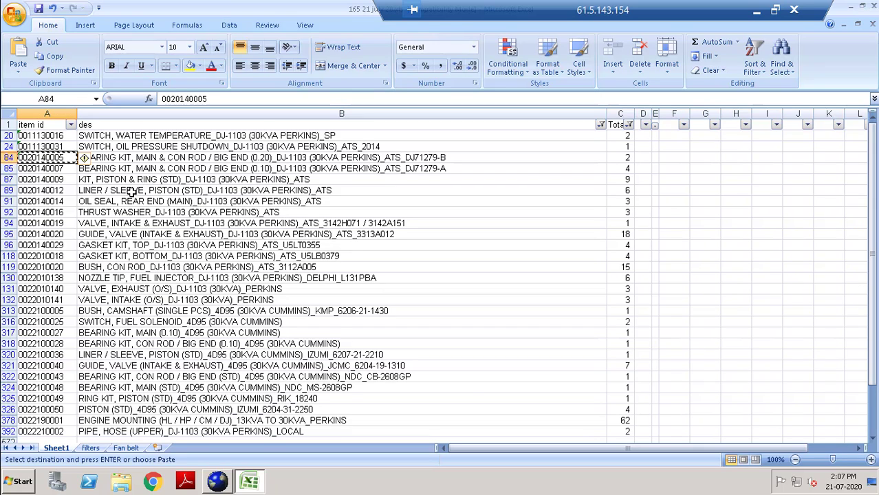
pyautogui.click(7, 178)
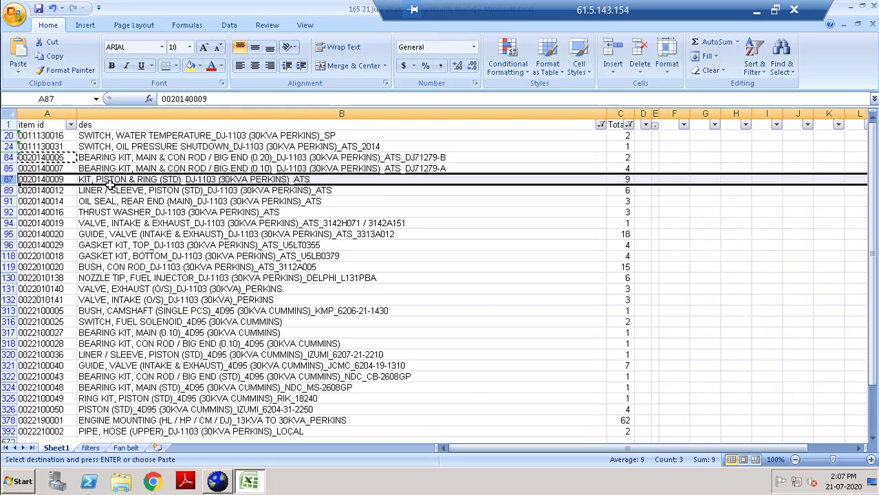
pyautogui.click(47, 180)
pyautogui.hotkey('ctrl', 'c')
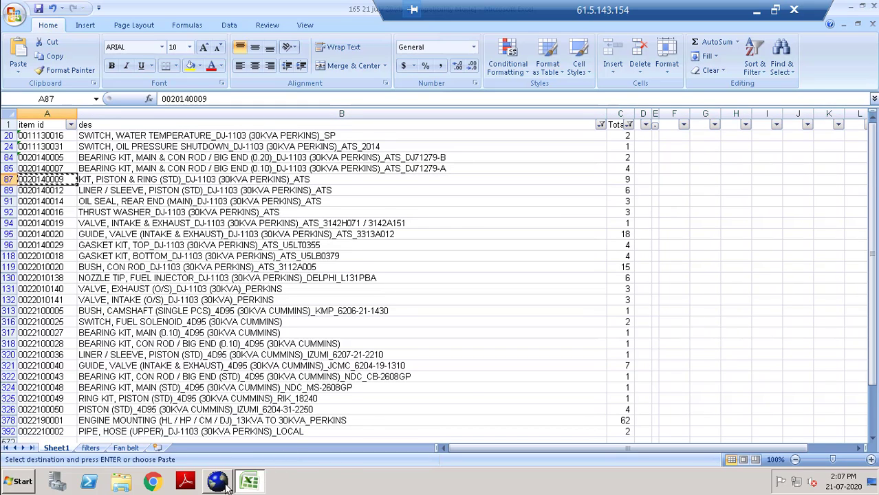
pyautogui.click(217, 480)
pyautogui.click(242, 272)
pyautogui.hotkey('ctrl', 'v')
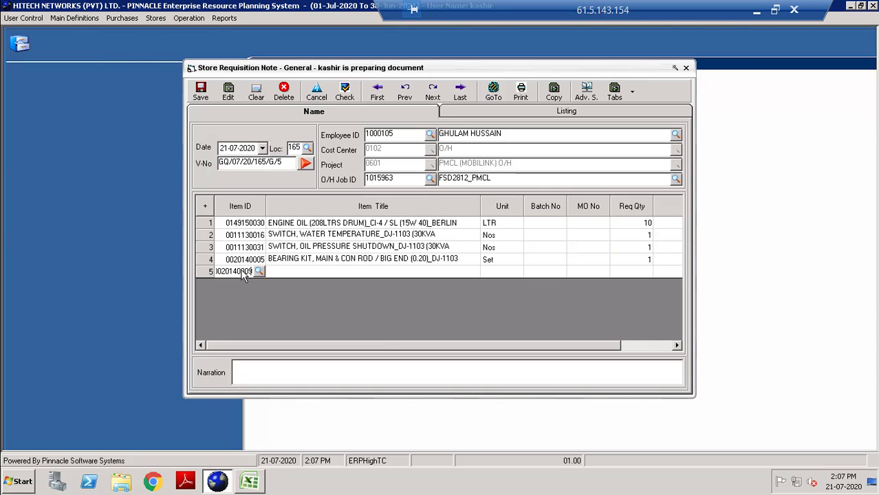
pyautogui.press('Return')
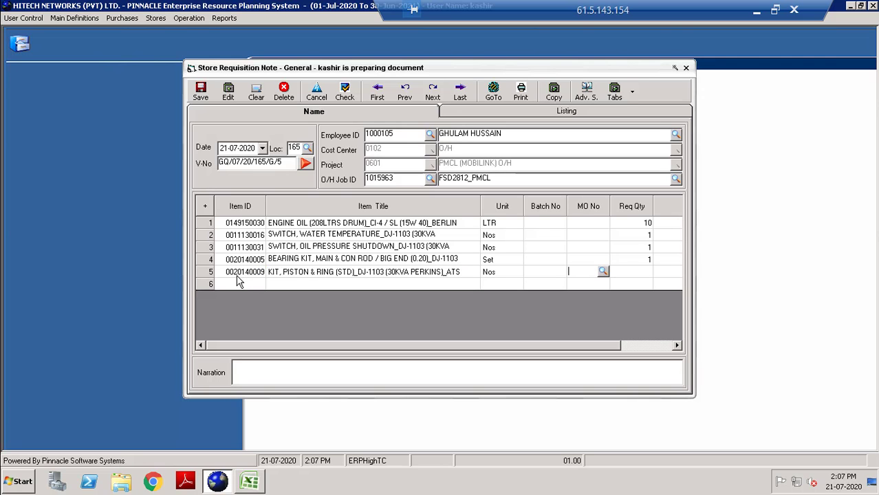
pyautogui.press('Return')
pyautogui.write('3')
pyautogui.click(264, 481)
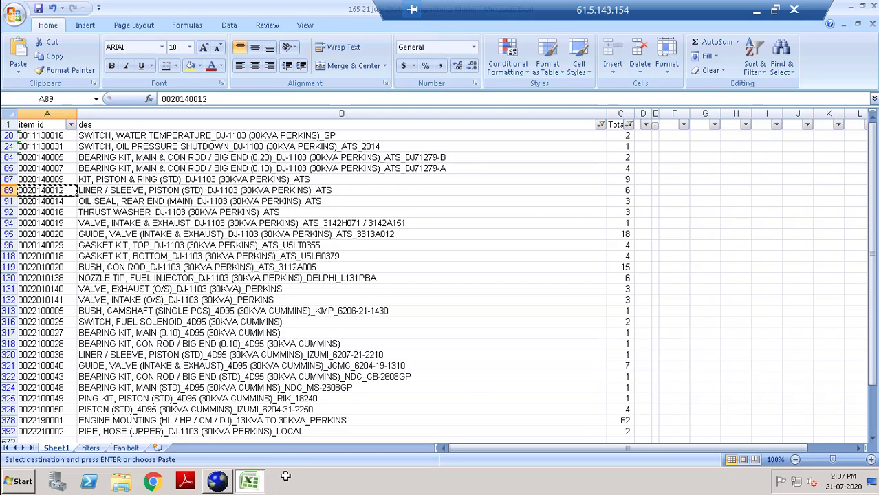
pyautogui.hotkey('alt', 'Tab')
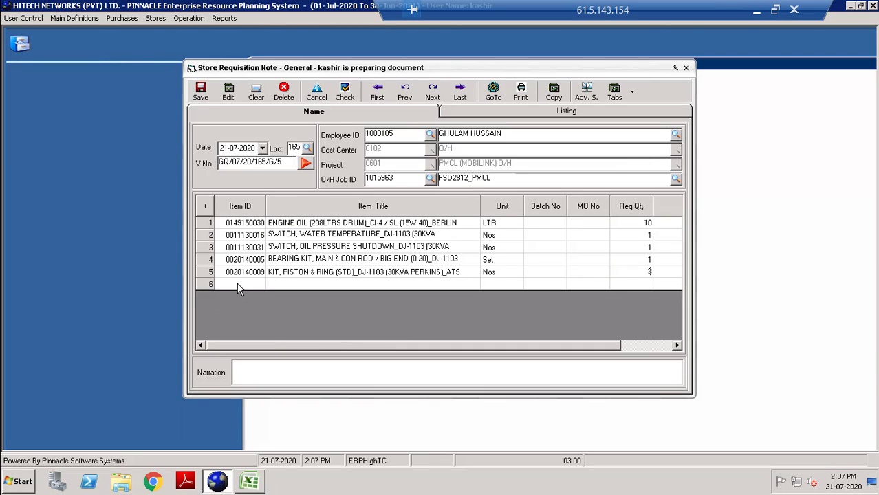
pyautogui.click(237, 284)
pyautogui.hotkey('ctrl', 'v')
pyautogui.press('Return')
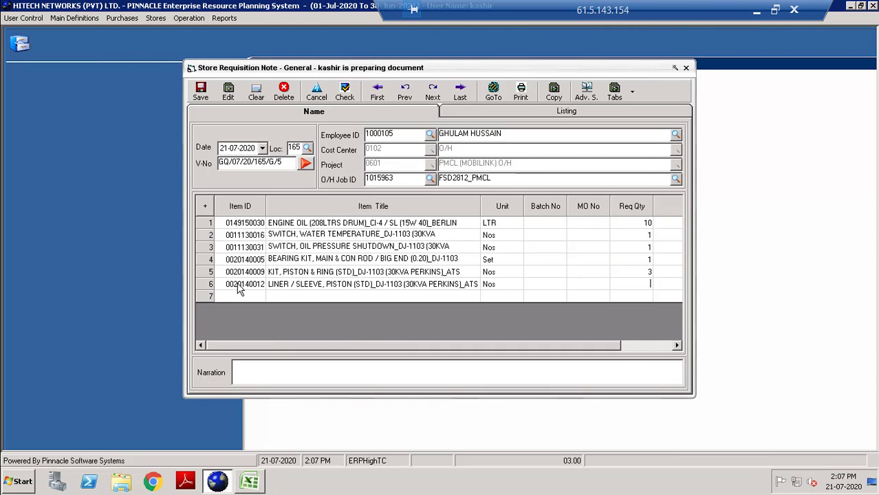
pyautogui.hotkey('alt', 'Tab')
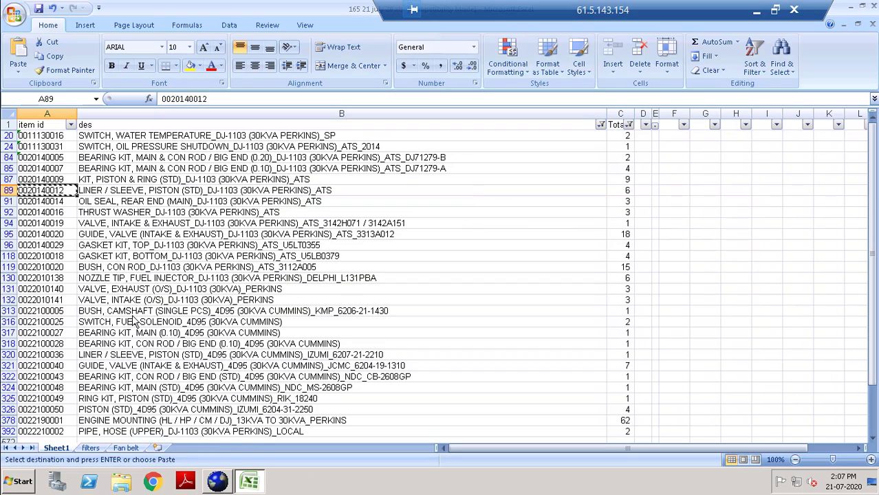
pyautogui.click(47, 201)
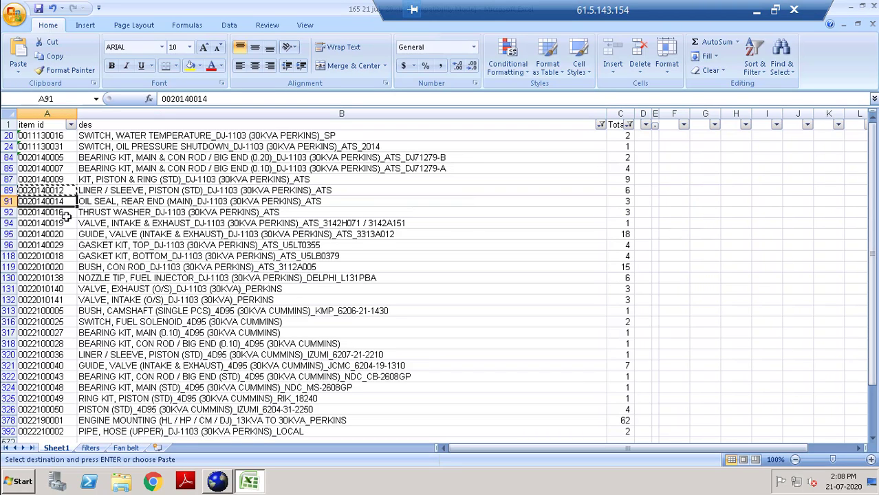
pyautogui.hotkey('ctrl', 'c')
pyautogui.click(225, 482)
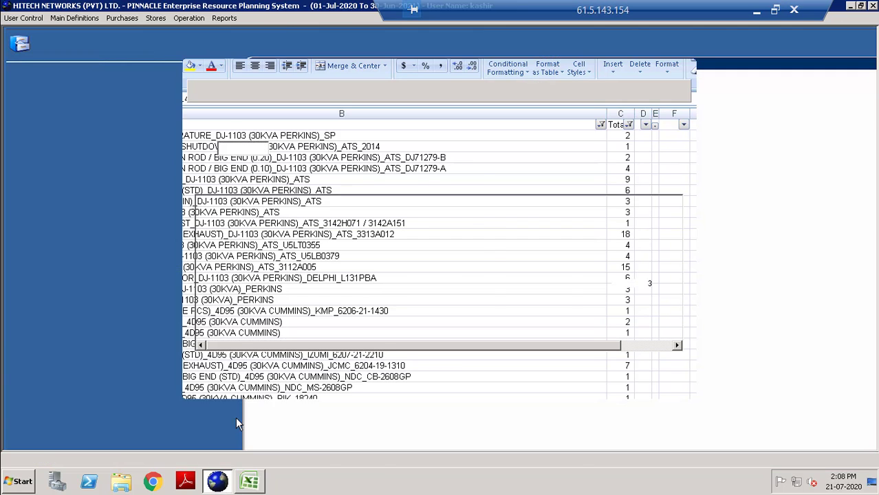
pyautogui.click(232, 300)
pyautogui.hotkey('ctrl', 'v')
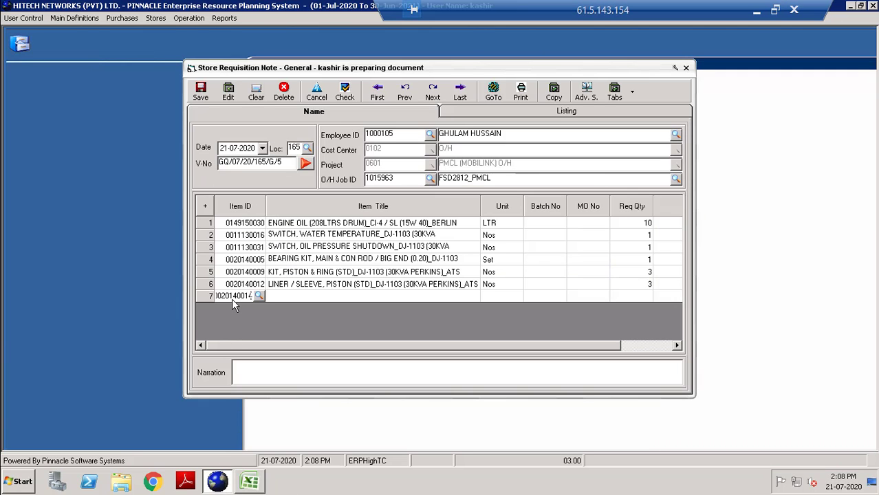
pyautogui.write('~')
pyautogui.press('Return')
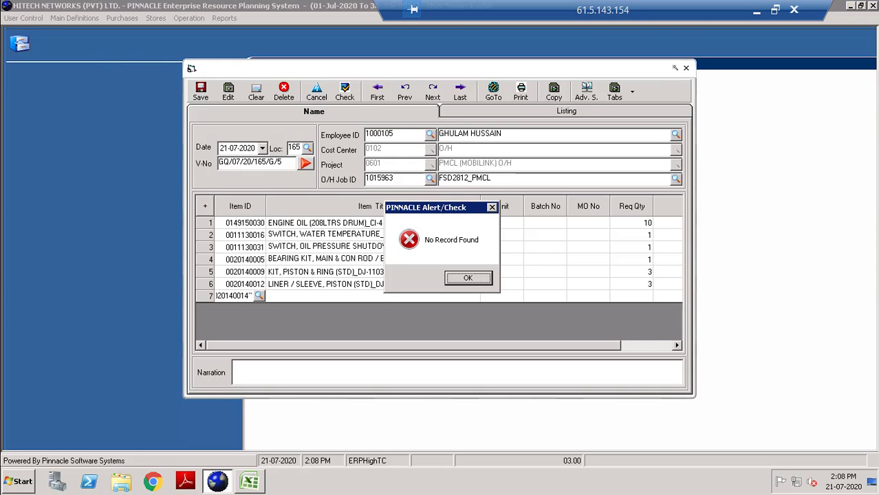
pyautogui.press('Return')
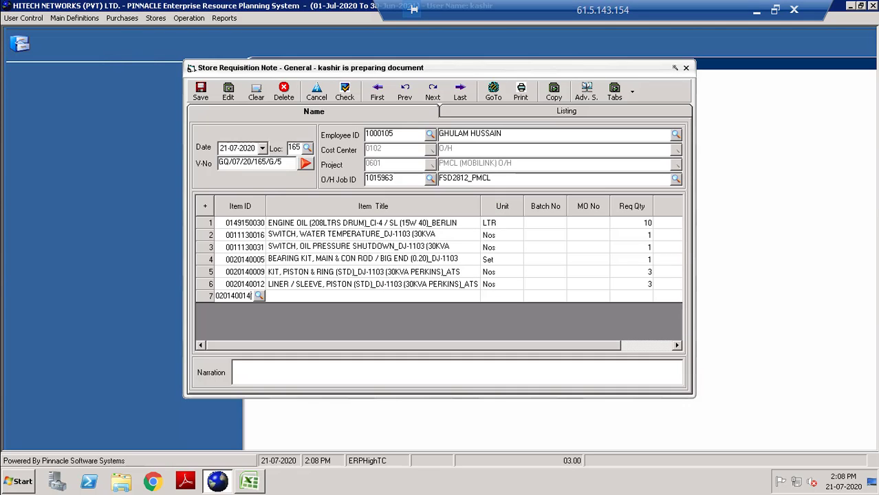
pyautogui.press('Return')
pyautogui.press('Return')
pyautogui.moveTo(239, 296); pyautogui.dragTo(165, 300)
pyautogui.press('Return')
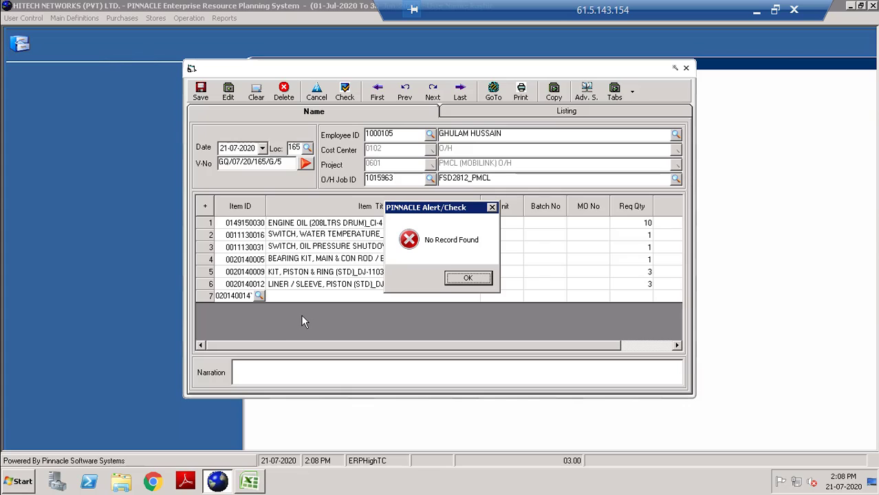
pyautogui.click(466, 278)
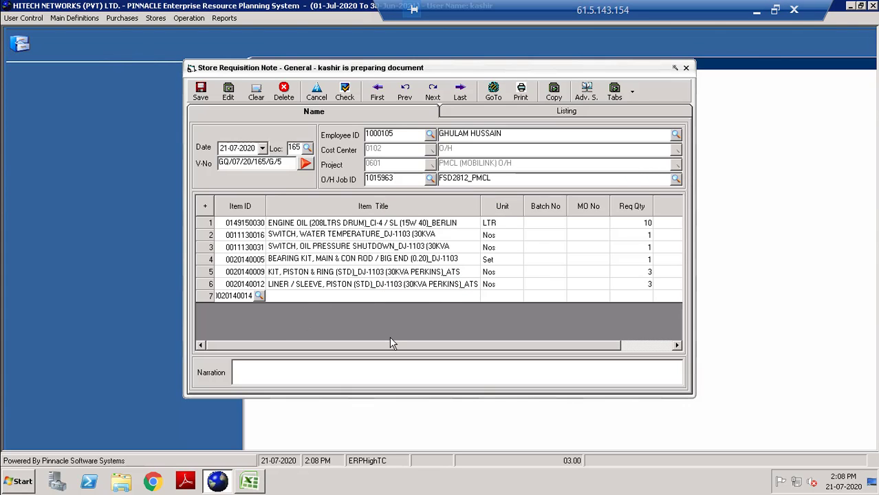
pyautogui.press('Return')
pyautogui.press('Return')
pyautogui.press('Return')
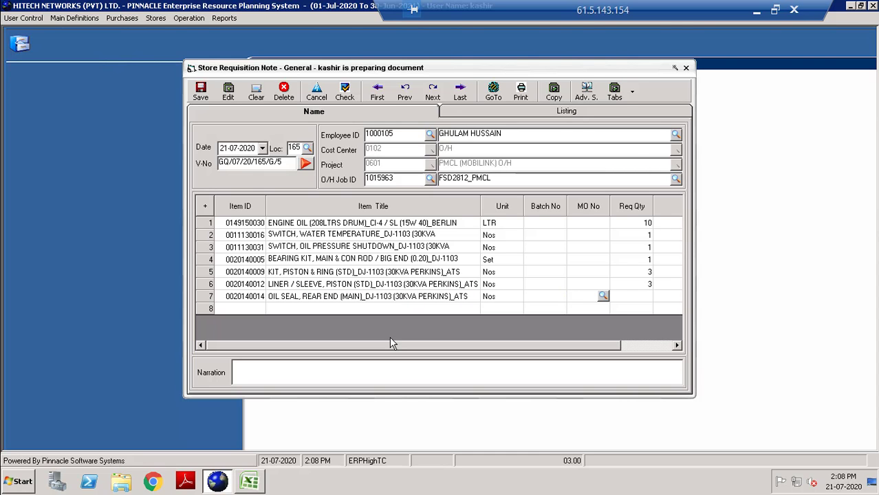
pyautogui.write('3')
pyautogui.click(248, 480)
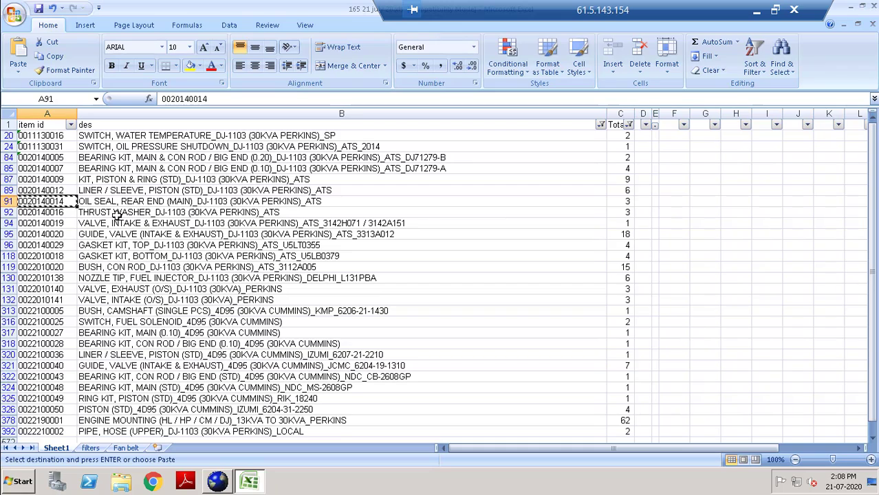
pyautogui.click(50, 213)
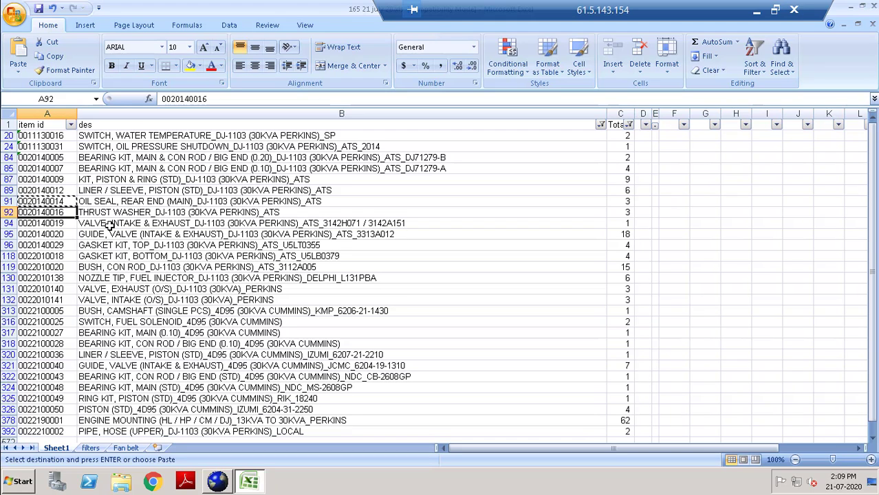
# Add the thrust washer item code as requisition row 8 with quantity 1.
pyautogui.hotkey('ctrl', 'c')
pyautogui.hotkey('alt', 'Tab')
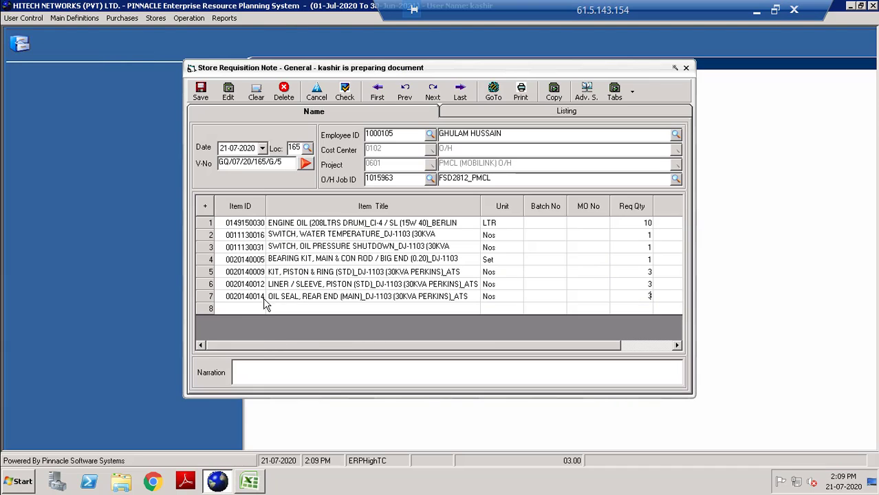
pyautogui.click(240, 309)
pyautogui.hotkey('ctrl', 'v')
pyautogui.press('Return')
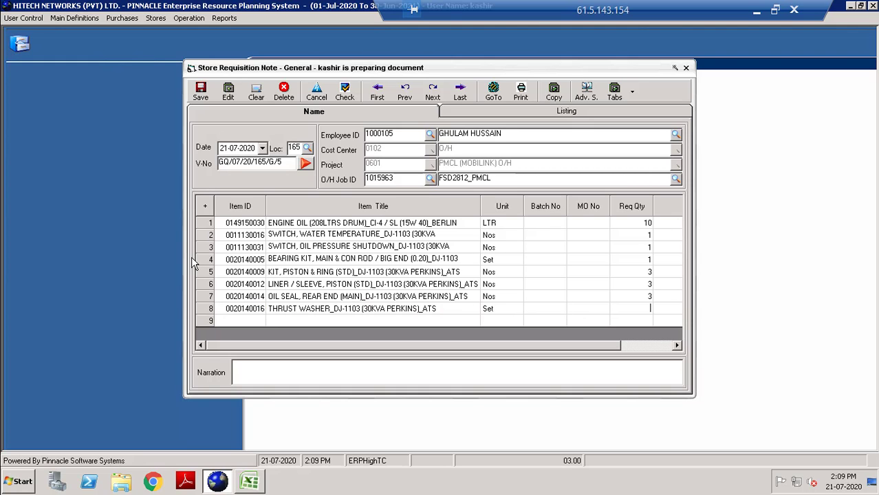
pyautogui.write('1')
# Add the intake and exhaust valve code from cell A94 as requisition row 9.
pyautogui.click(249, 481)
pyautogui.press('Down')
pyautogui.hotkey('ctrl', 'c')
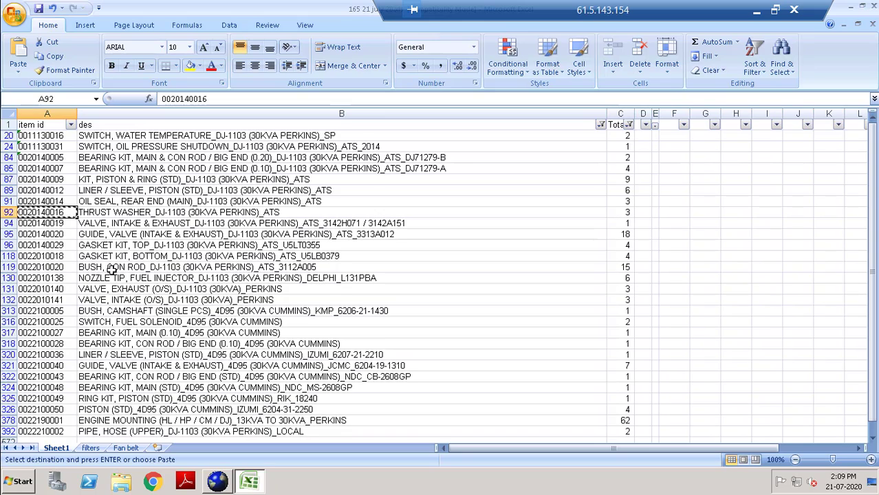
pyautogui.click(31, 223)
pyautogui.click(7, 223)
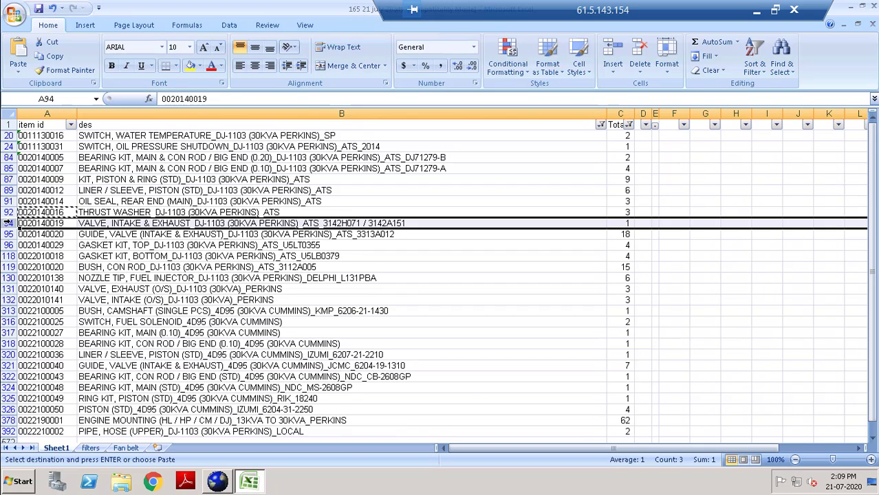
pyautogui.click(54, 224)
pyautogui.hotkey('ctrl', 'c')
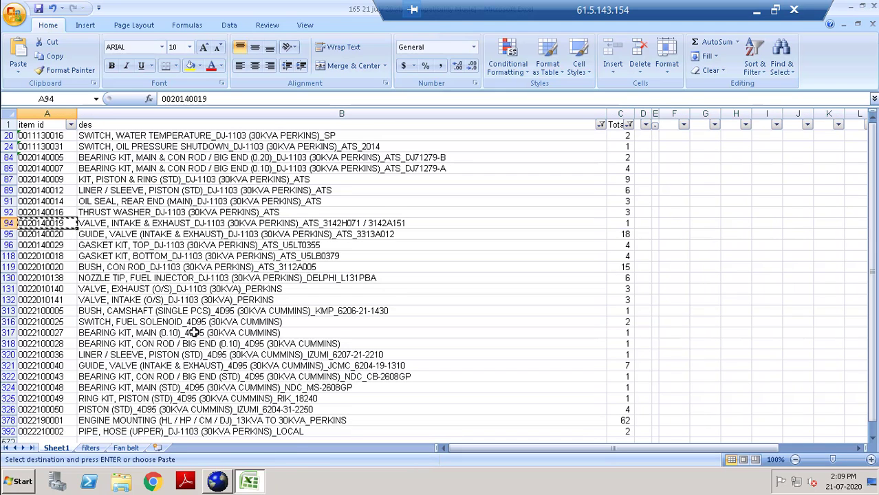
pyautogui.click(228, 483)
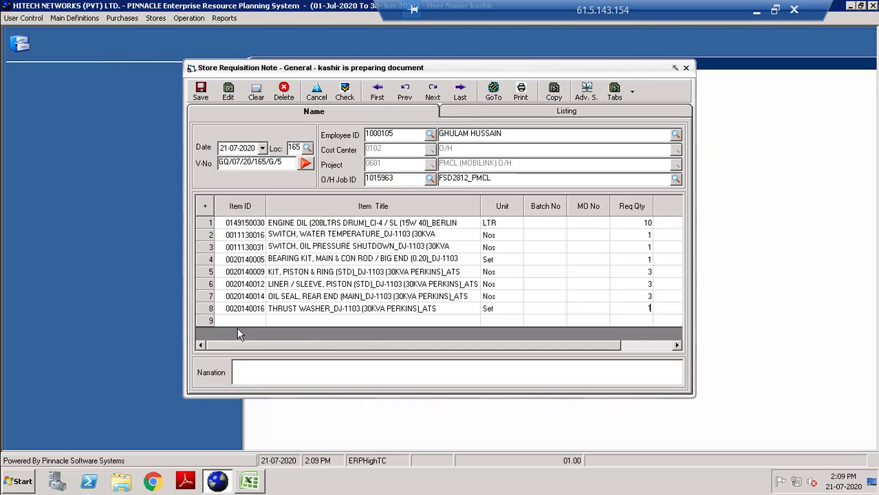
pyautogui.click(236, 320)
pyautogui.hotkey('ctrl', 'v')
pyautogui.press('Return')
pyautogui.press('Return')
pyautogui.press('Return')
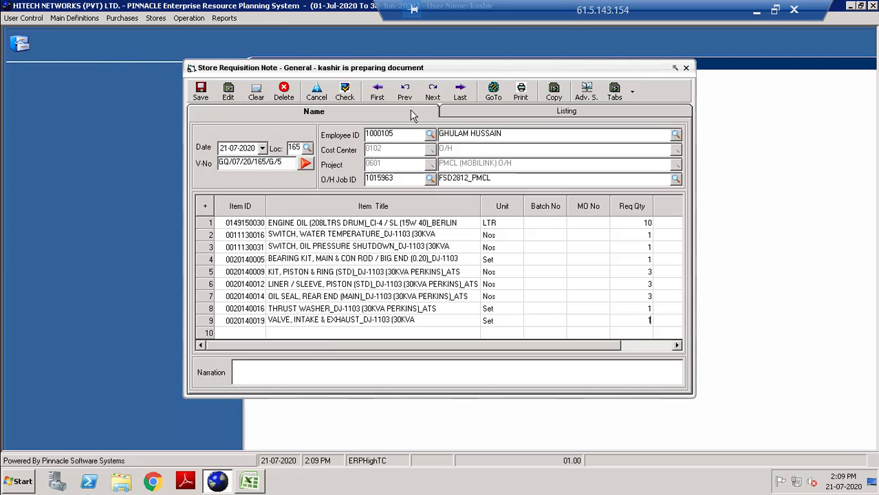
# Add the valve guide code from cell A95 as requisition row 10.
pyautogui.click(249, 477)
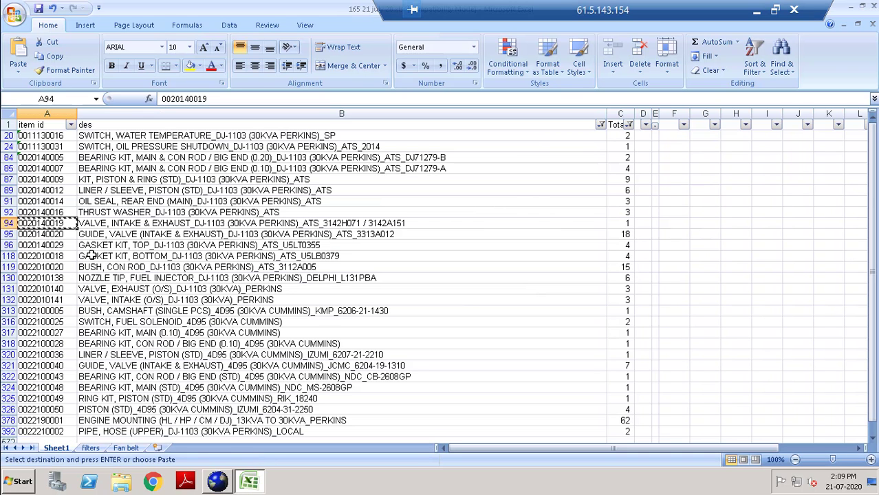
pyautogui.click(53, 234)
pyautogui.hotkey('ctrl', 'c')
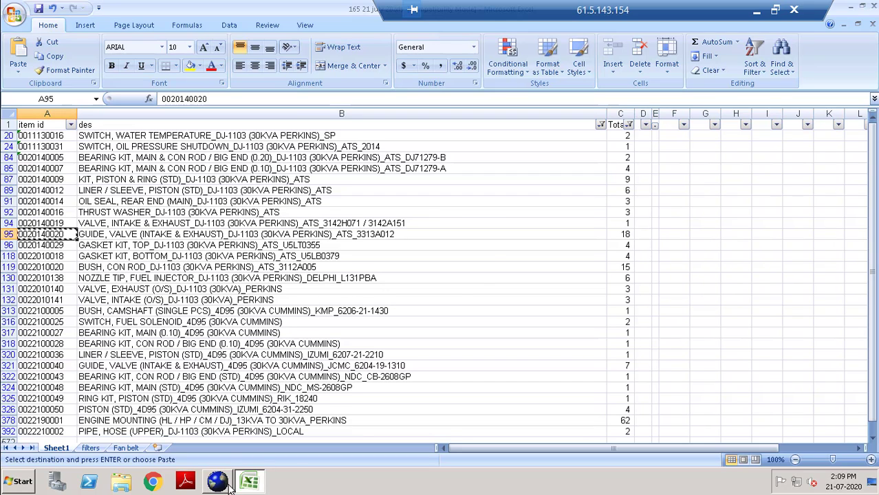
pyautogui.click(217, 481)
pyautogui.click(234, 332)
pyautogui.hotkey('ctrl', 'v')
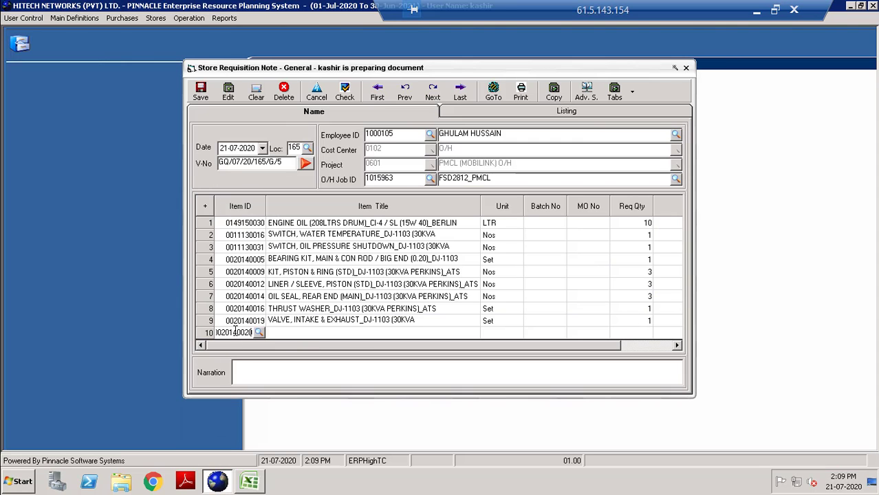
pyautogui.press('Return')
pyautogui.press('Return')
pyautogui.press('Return')
pyautogui.press('Return')
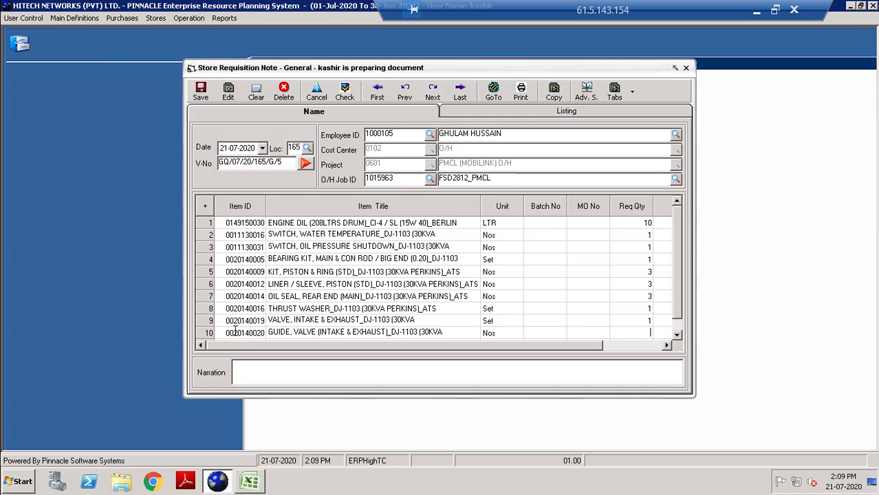
# Add the top gasket kit code from cell A96 as requisition row 11.
pyautogui.click(249, 481)
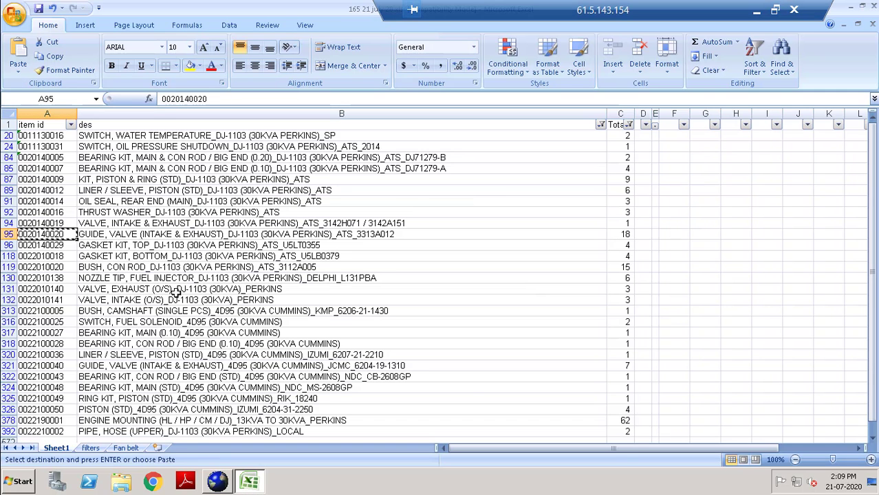
pyautogui.click(41, 248)
pyautogui.hotkey('ctrl', 'c')
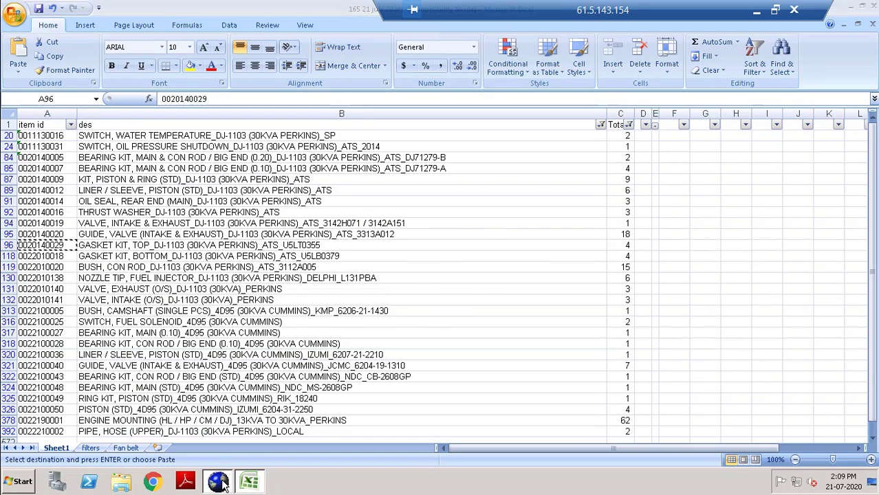
pyautogui.click(217, 481)
pyautogui.press('Down')
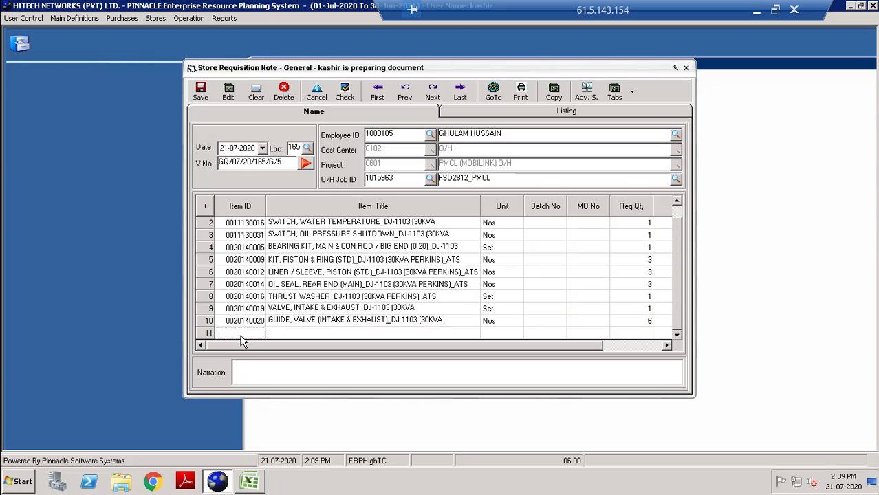
pyautogui.hotkey('ctrl', 'v')
pyautogui.press('Return')
pyautogui.press('Return')
pyautogui.press('Return')
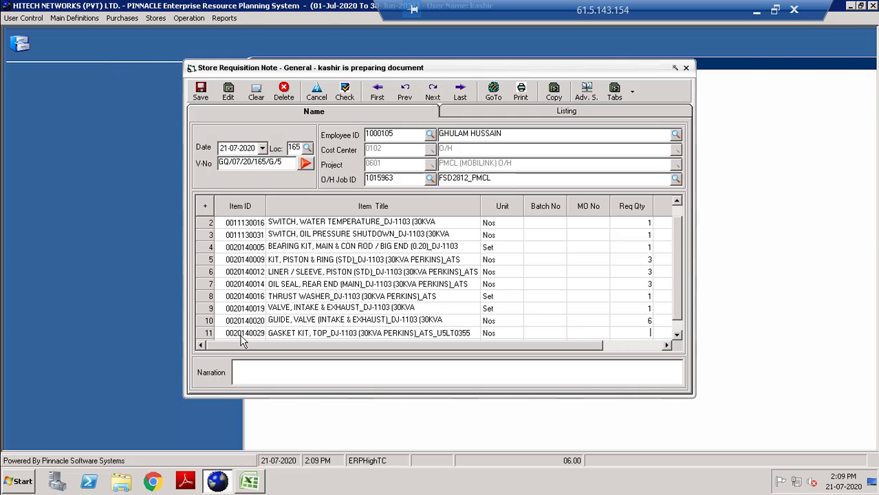
# Add the bottom gasket kit code from cell A118 as requisition row 12.
pyautogui.click(249, 481)
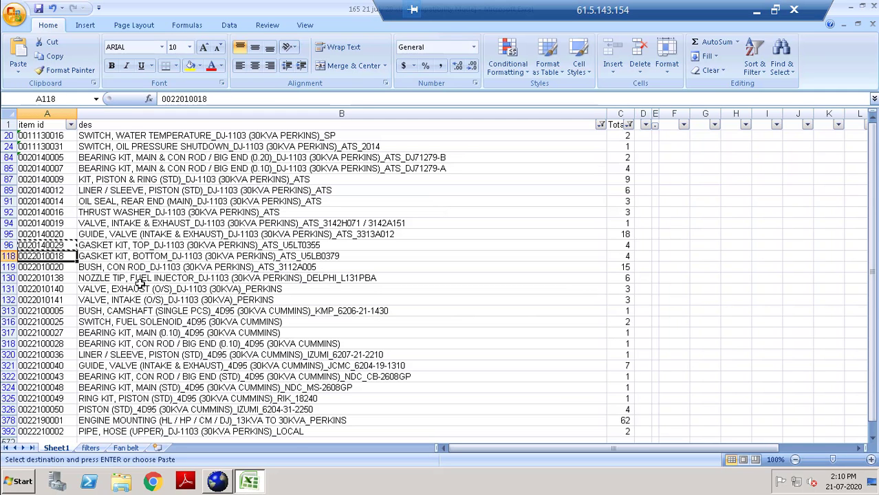
pyautogui.hotkey('ctrl', 'c')
pyautogui.hotkey('alt', 'Tab')
pyautogui.click(246, 336)
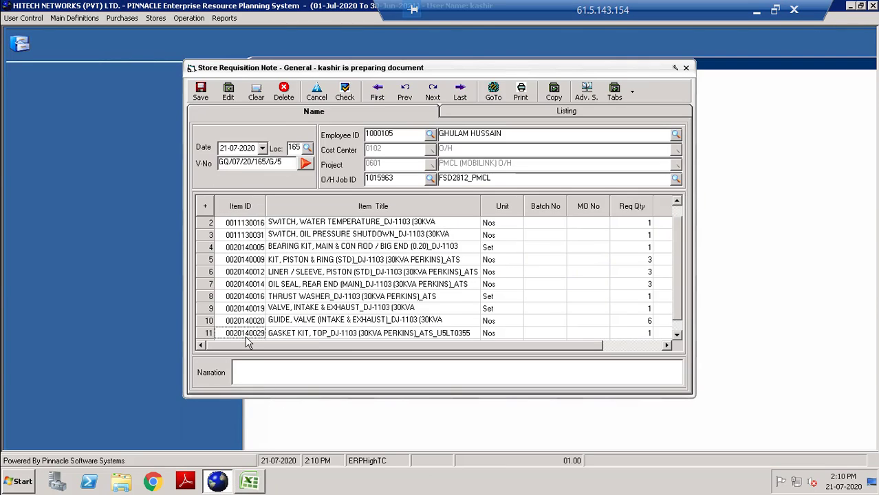
pyautogui.press('Down')
pyautogui.hotkey('ctrl', 'v')
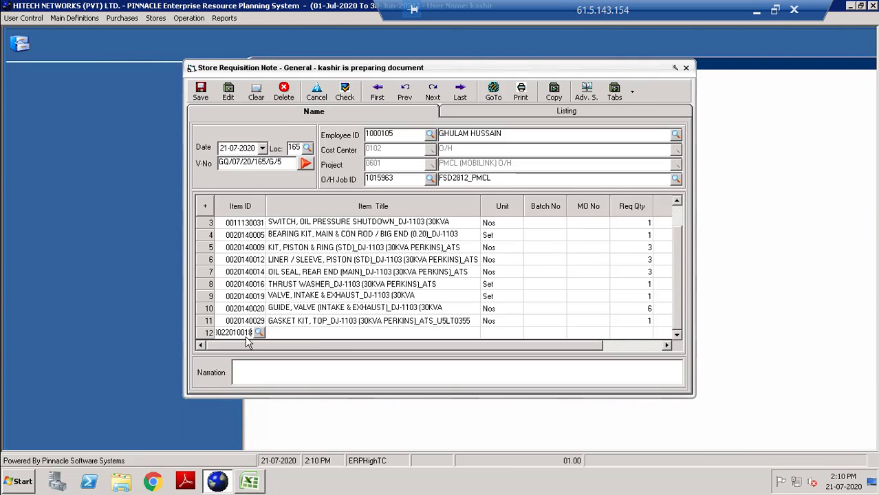
pyautogui.press('Return')
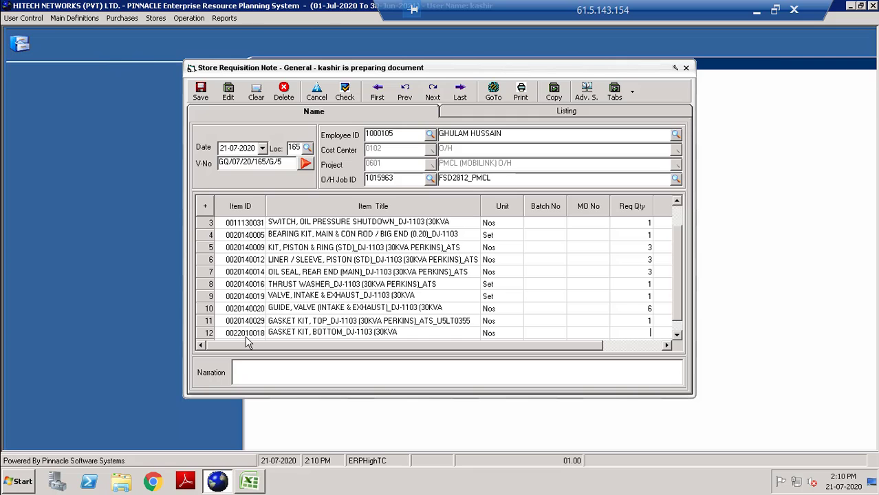
# Add the con rod bush code from cell A119 as row 13 with quantity 3.
pyautogui.click(249, 482)
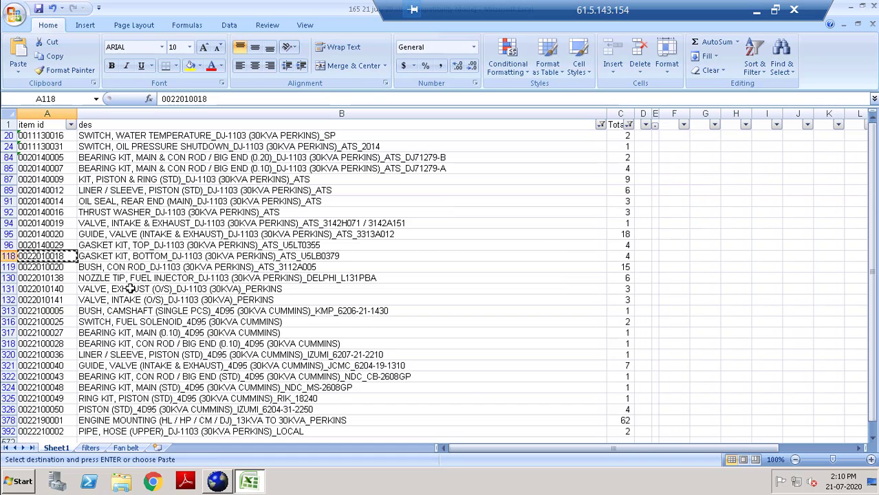
pyautogui.click(50, 266)
pyautogui.hotkey('ctrl', 'c')
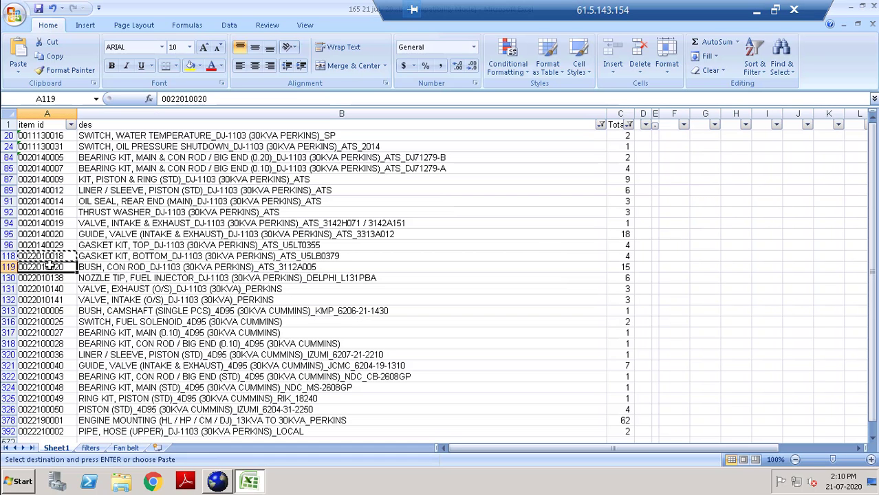
pyautogui.click(247, 481)
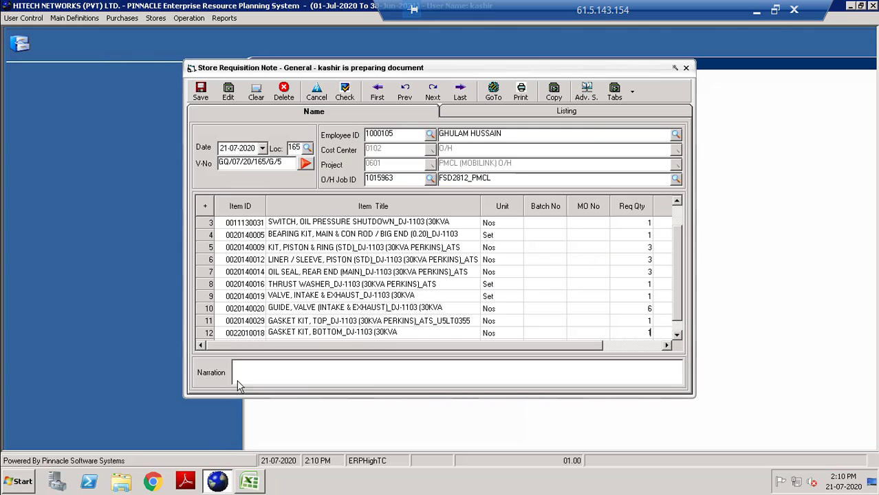
pyautogui.click(250, 336)
pyautogui.press('Down')
pyautogui.doubleClick(251, 335)
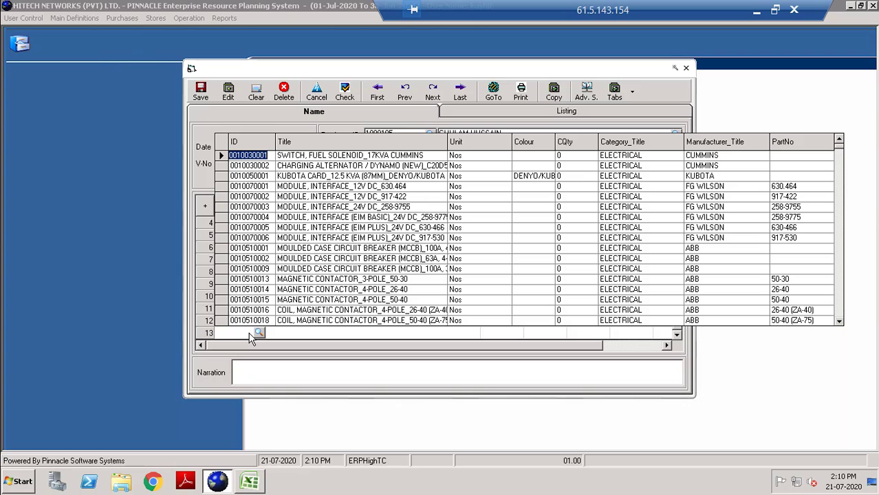
pyautogui.press('Escape')
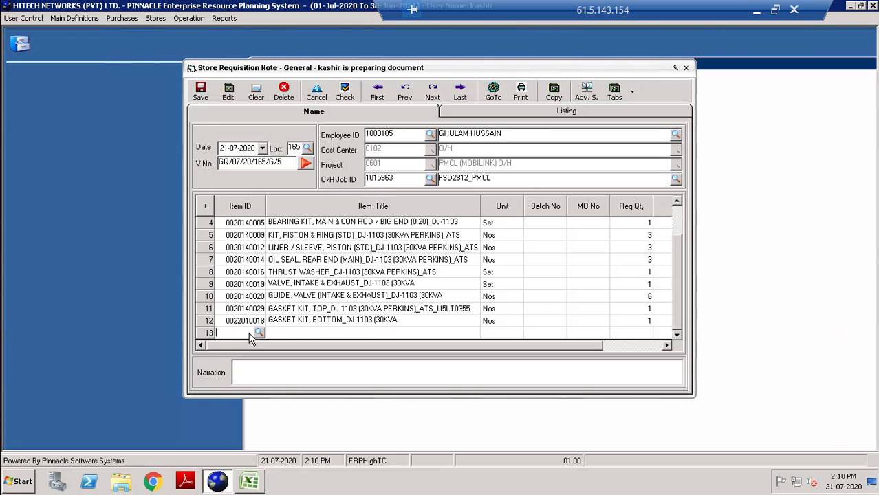
pyautogui.hotkey('ctrl', 'v')
pyautogui.press('Return')
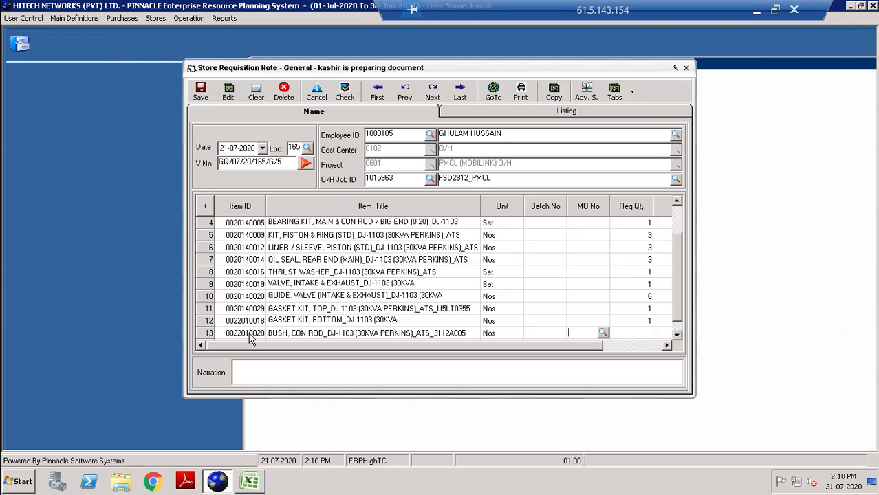
pyautogui.press('Return')
pyautogui.write('3')
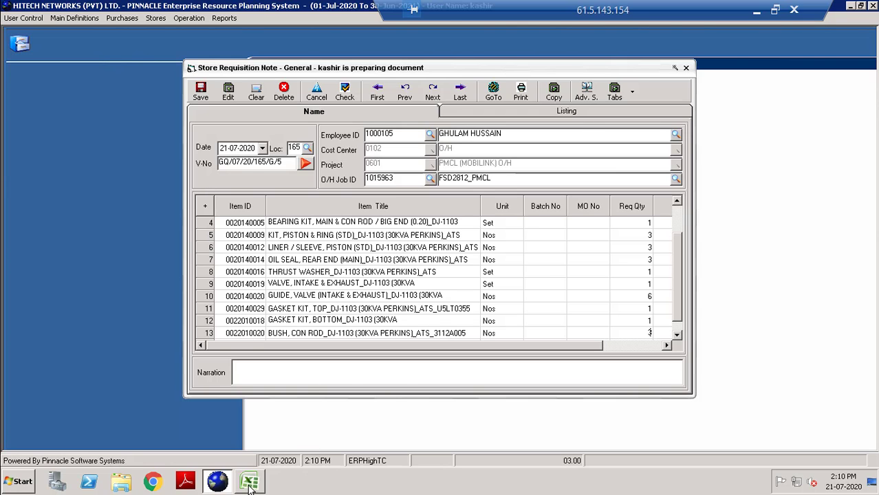
pyautogui.click(249, 484)
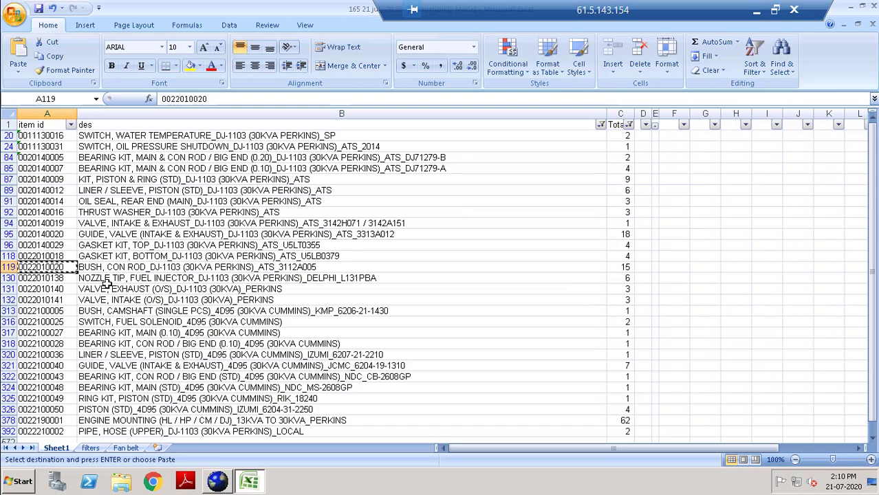
pyautogui.click(59, 278)
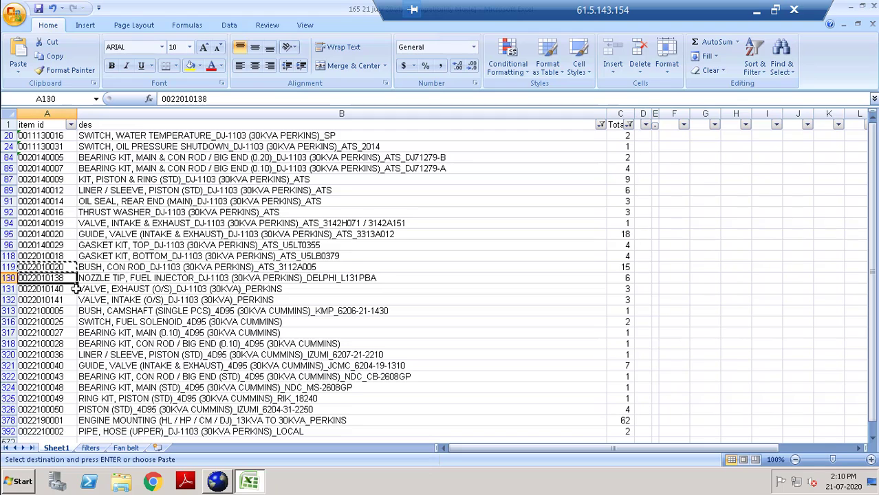
pyautogui.hotkey('ctrl', 'c')
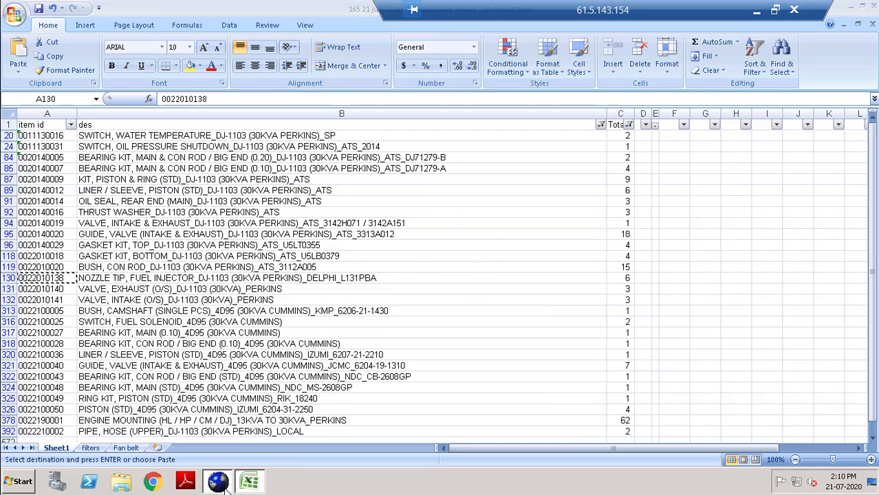
pyautogui.click(217, 482)
pyautogui.click(231, 335)
pyautogui.press('Down')
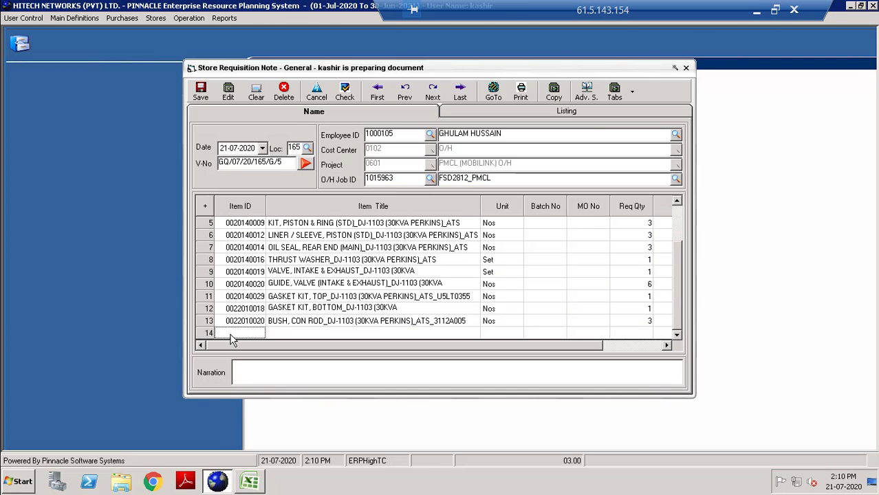
pyautogui.hotkey('ctrl', 'v')
pyautogui.press('Return')
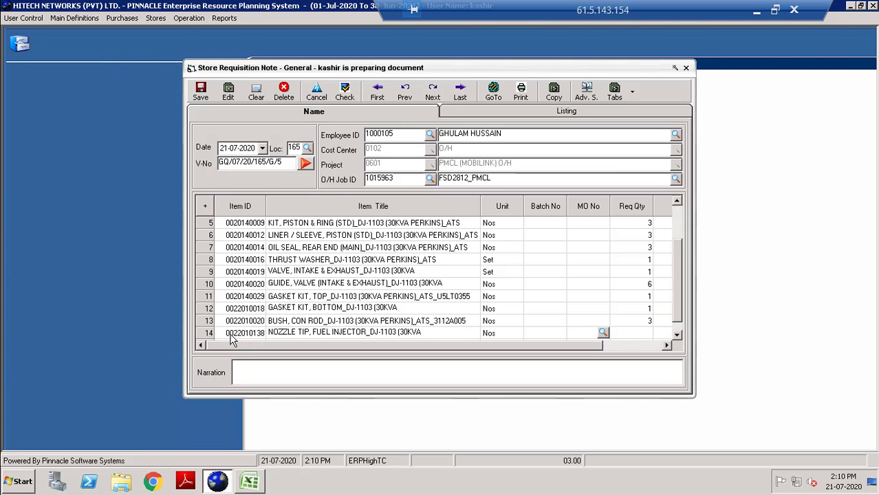
pyautogui.press('Return')
pyautogui.click(249, 481)
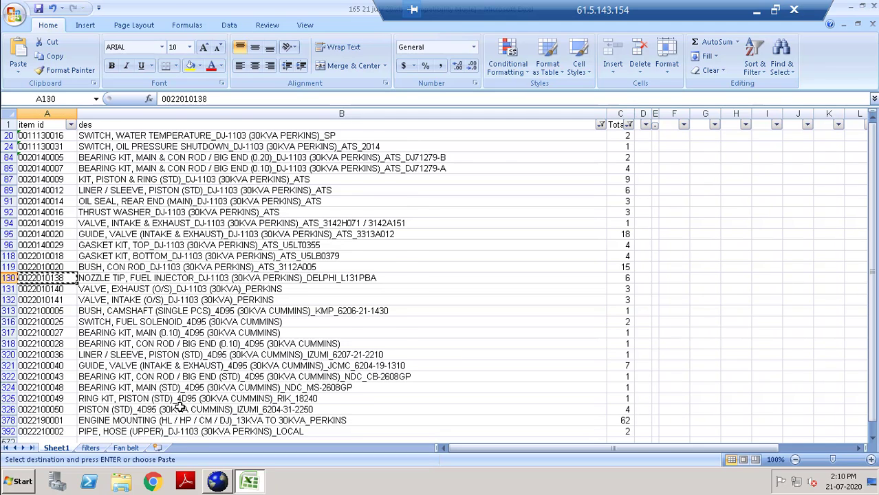
pyautogui.scroll(-1, 170, 406)
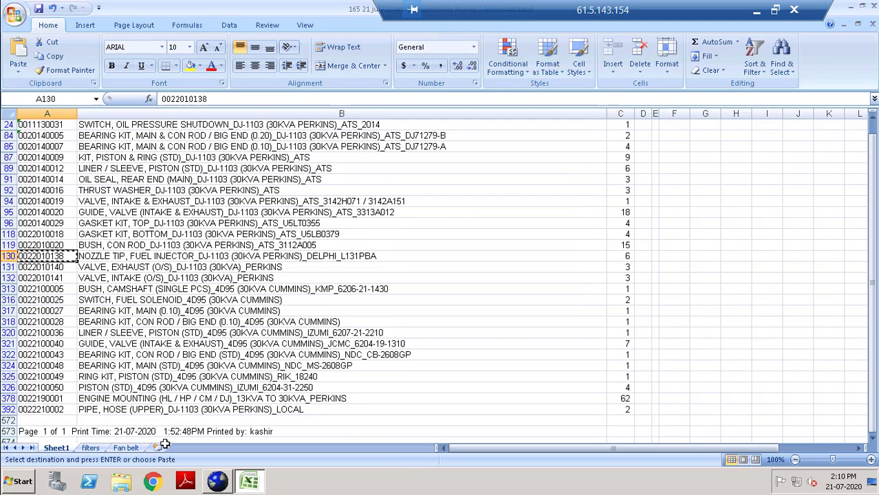
pyautogui.click(50, 411)
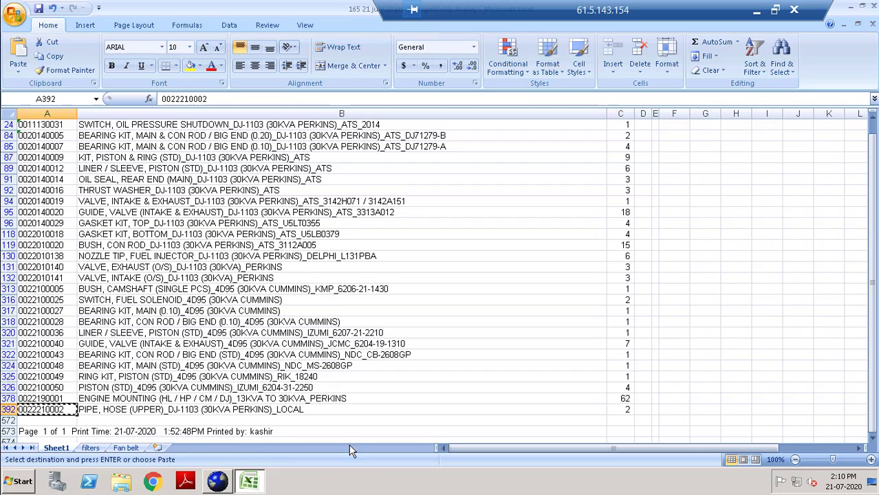
pyautogui.hotkey('ctrl', 'c')
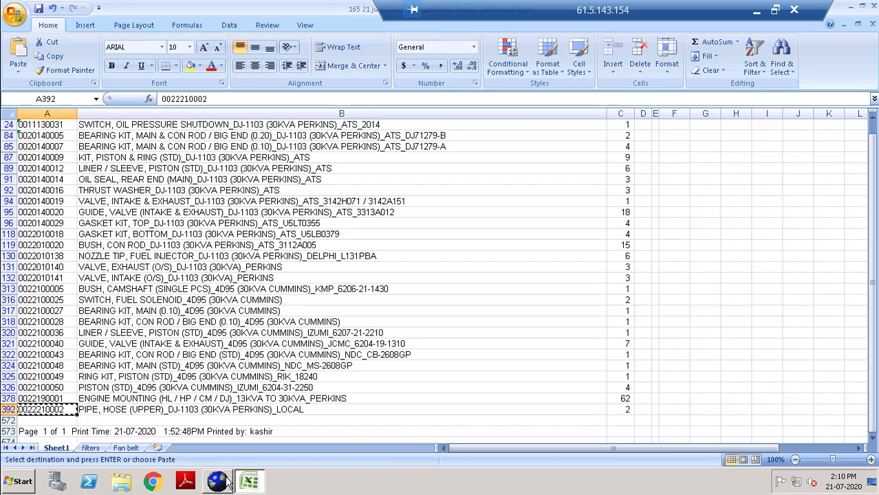
pyautogui.click(227, 484)
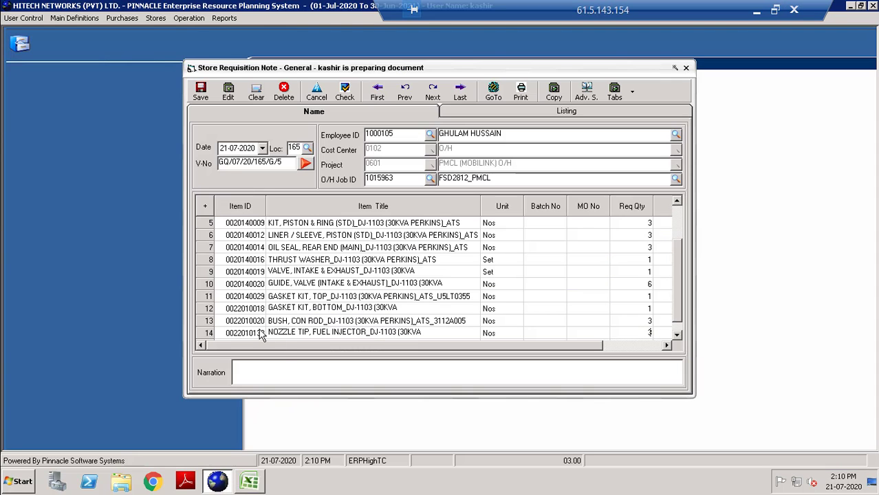
pyautogui.click(245, 332)
pyautogui.press('Down')
pyautogui.hotkey('ctrl', 'v')
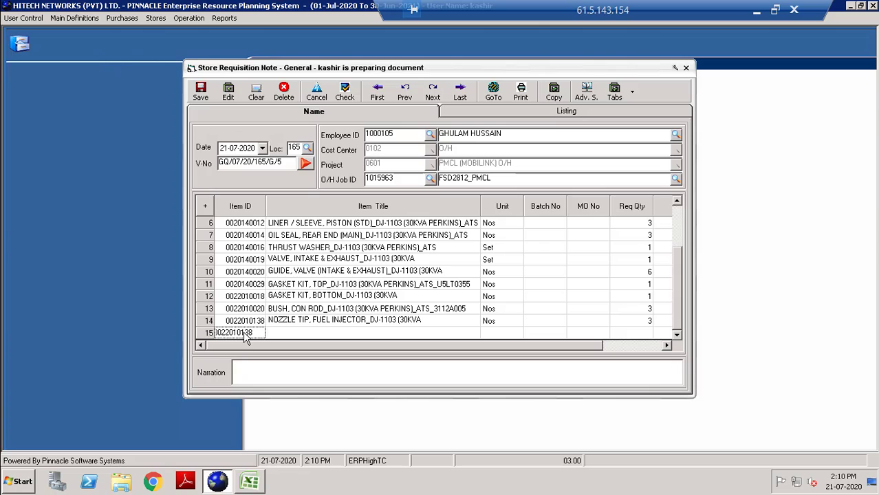
pyautogui.press('Return')
pyautogui.press('Return')
pyautogui.press('Return')
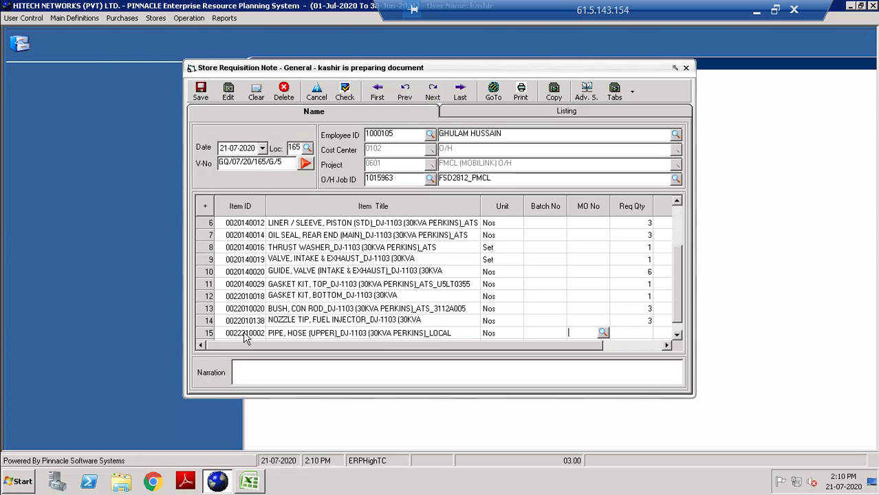
pyautogui.press('Return')
pyautogui.click(251, 483)
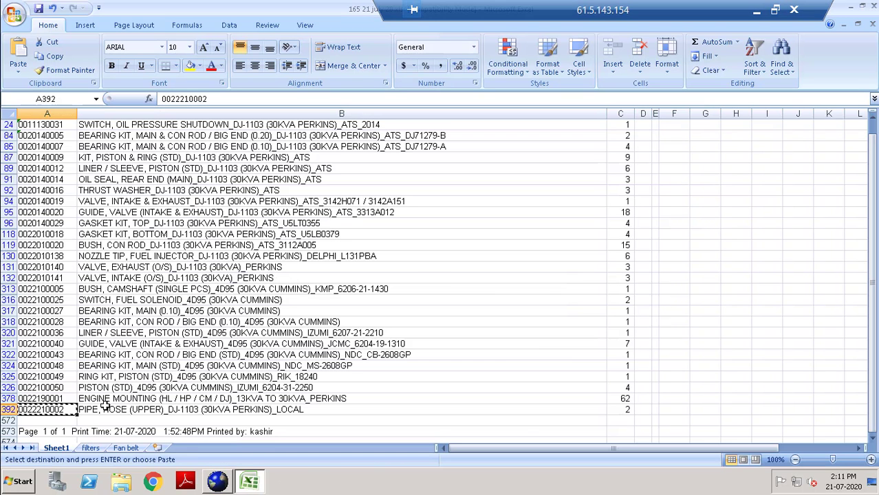
pyautogui.click(47, 398)
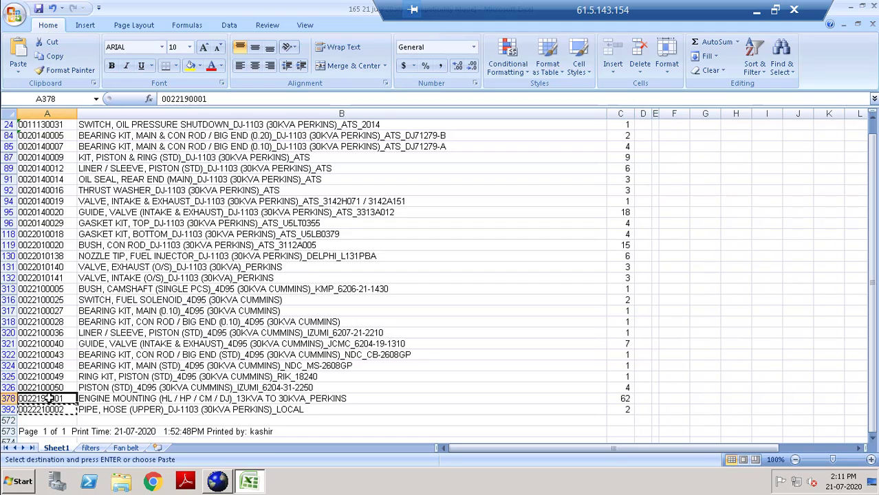
pyautogui.hotkey('ctrl', 'c')
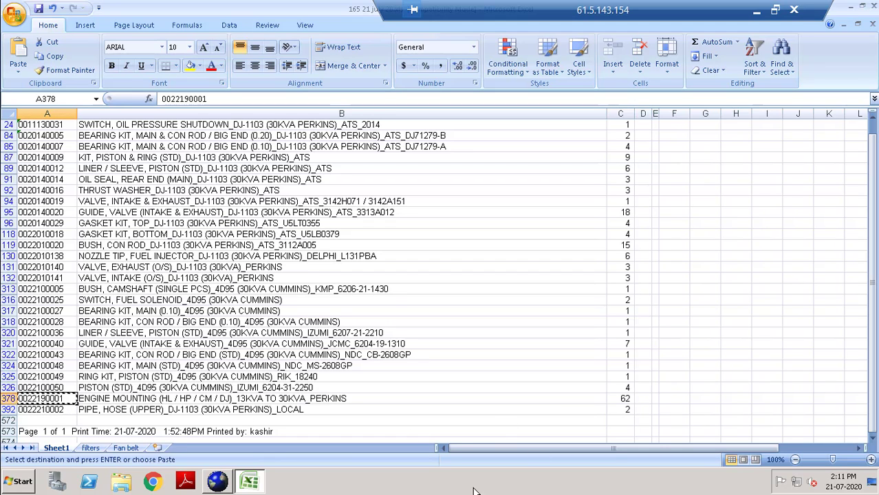
pyautogui.click(218, 485)
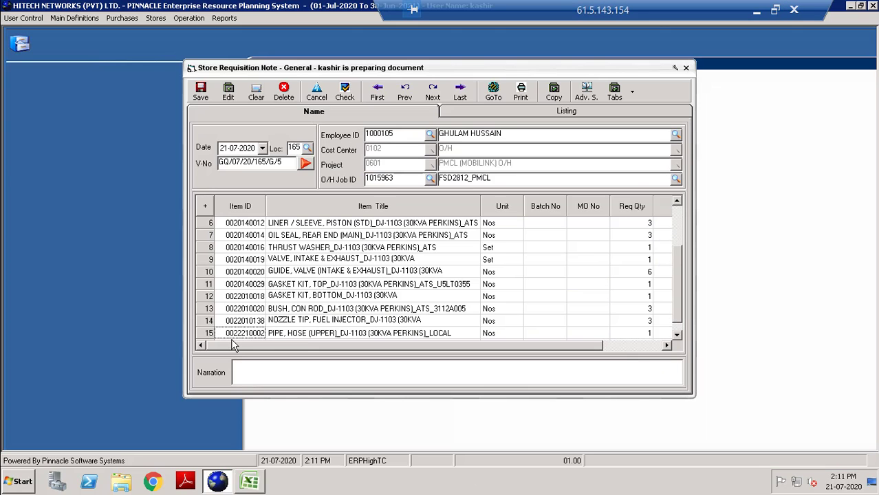
pyautogui.scroll(-1, 234, 346)
pyautogui.hotkey('ctrl', 'v')
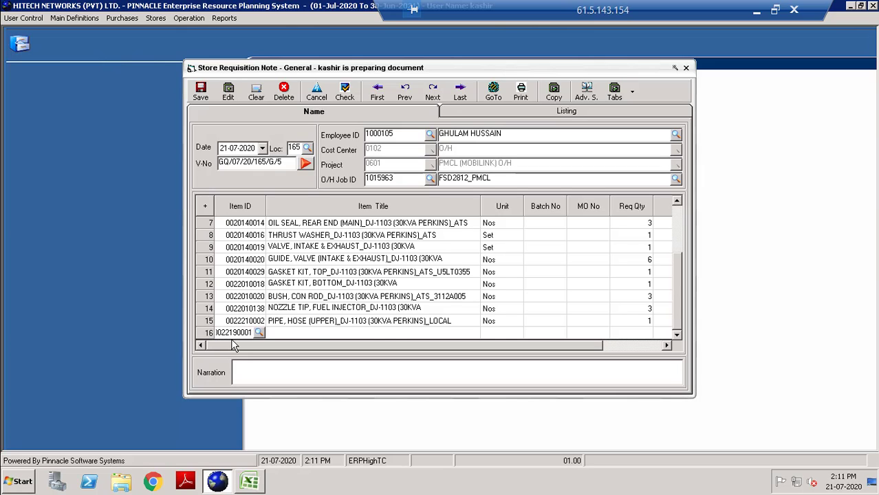
pyautogui.press('Return')
pyautogui.press('Return')
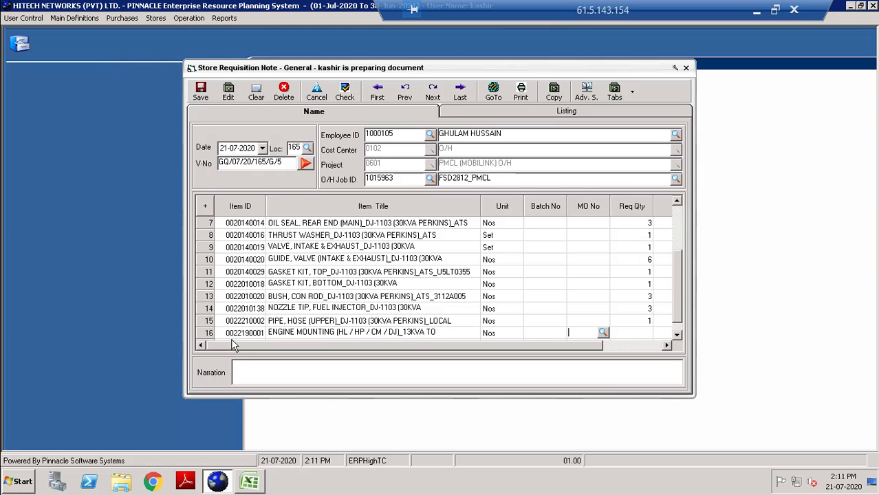
pyautogui.press('Return')
pyautogui.click(242, 484)
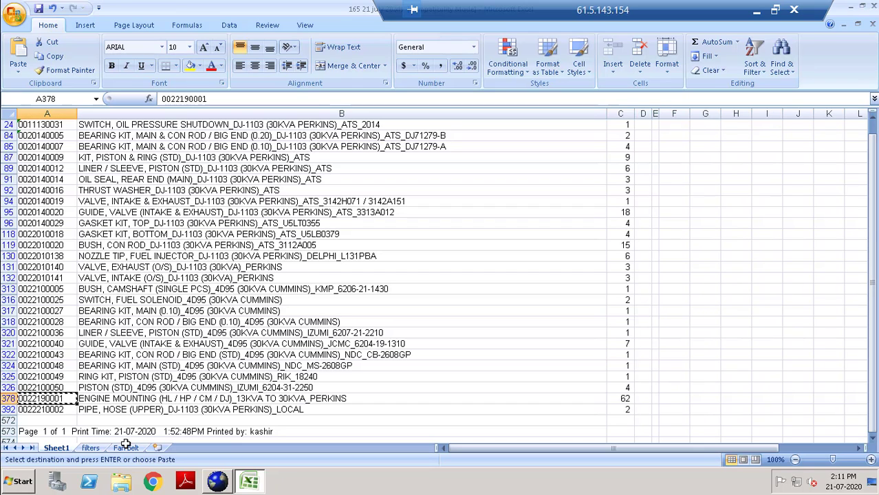
pyautogui.click(126, 448)
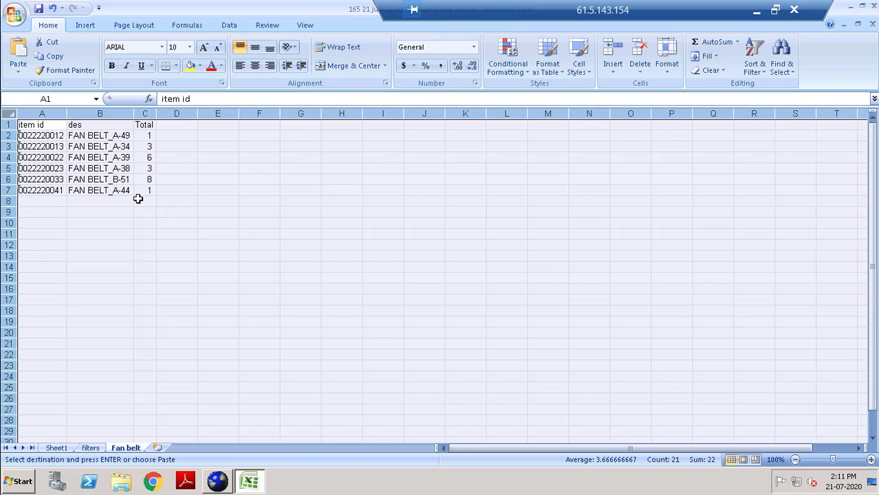
pyautogui.click(41, 179)
pyautogui.hotkey('ctrl', 'c')
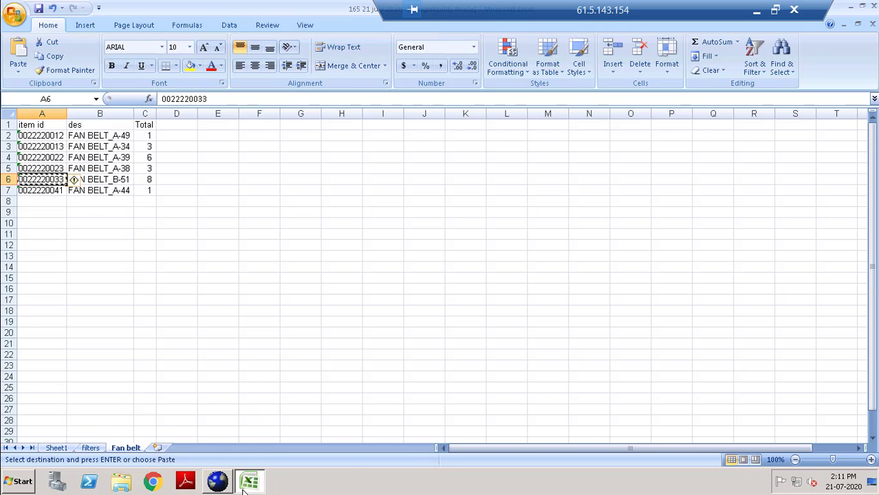
pyautogui.click(244, 485)
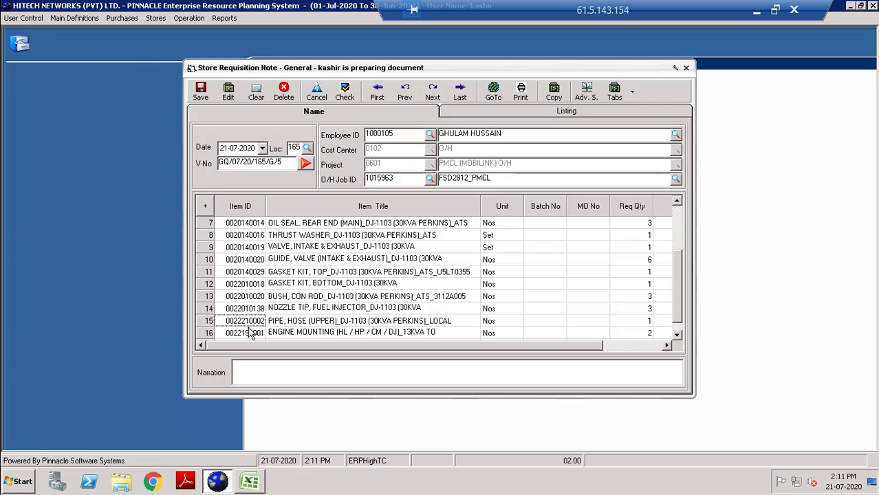
pyautogui.click(251, 333)
pyautogui.press('Down')
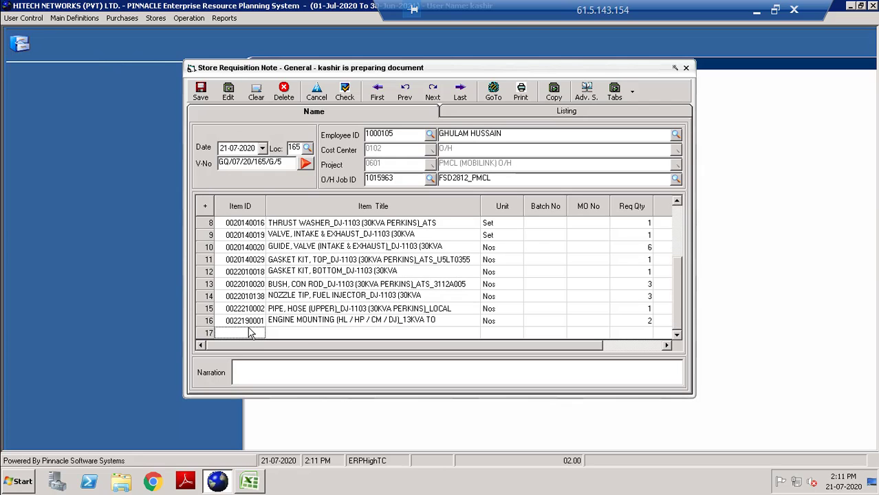
pyautogui.hotkey('ctrl', 'v')
pyautogui.press('Return')
pyautogui.press('Return')
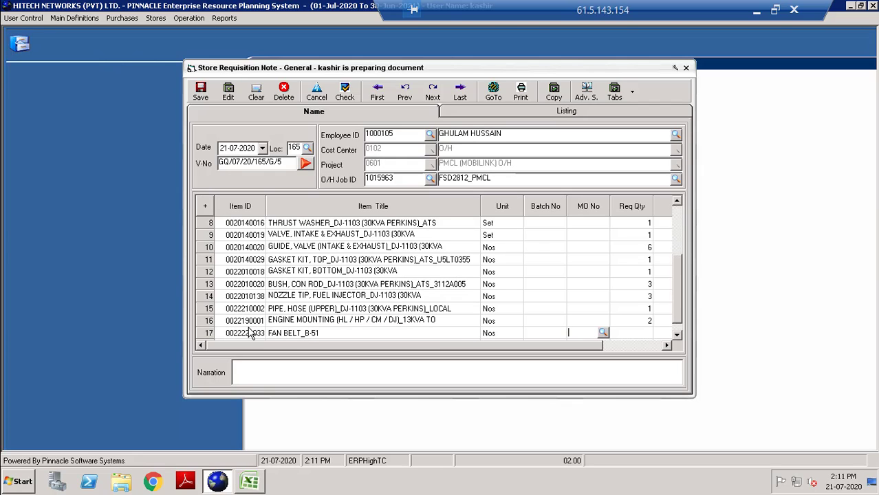
pyautogui.press('Return')
pyautogui.click(249, 482)
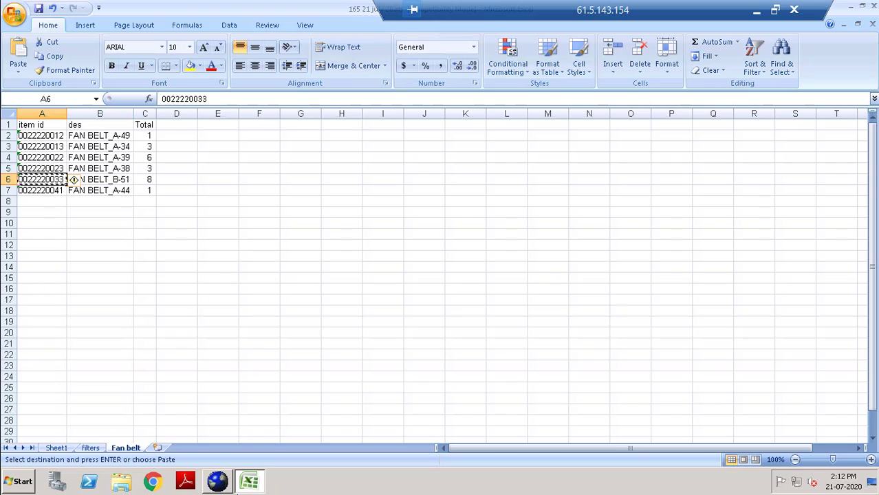
pyautogui.click(216, 484)
pyautogui.click(217, 483)
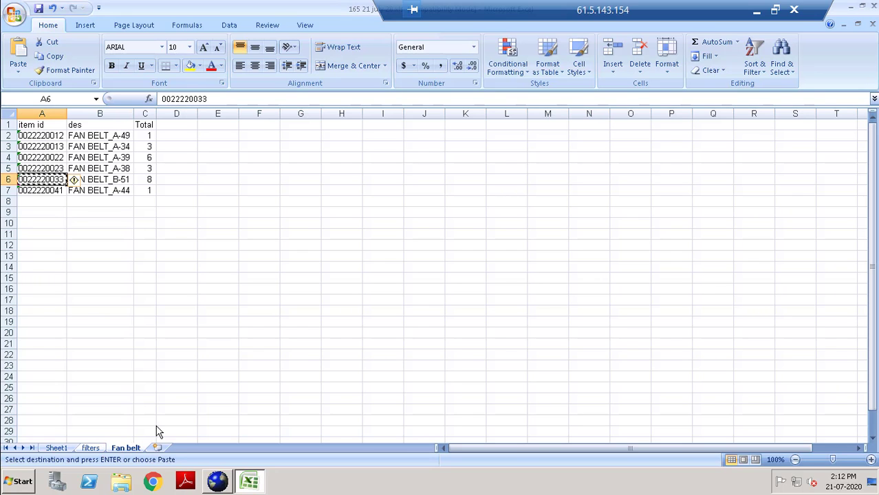
pyautogui.click(89, 447)
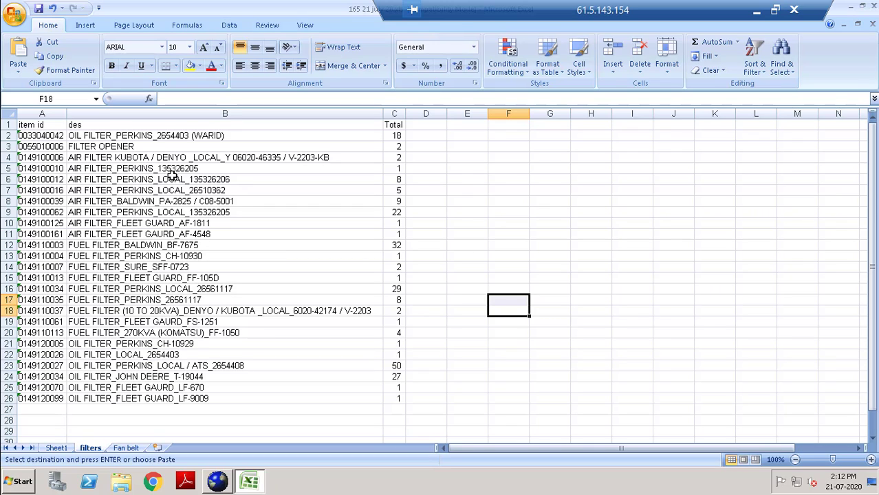
pyautogui.click(43, 169)
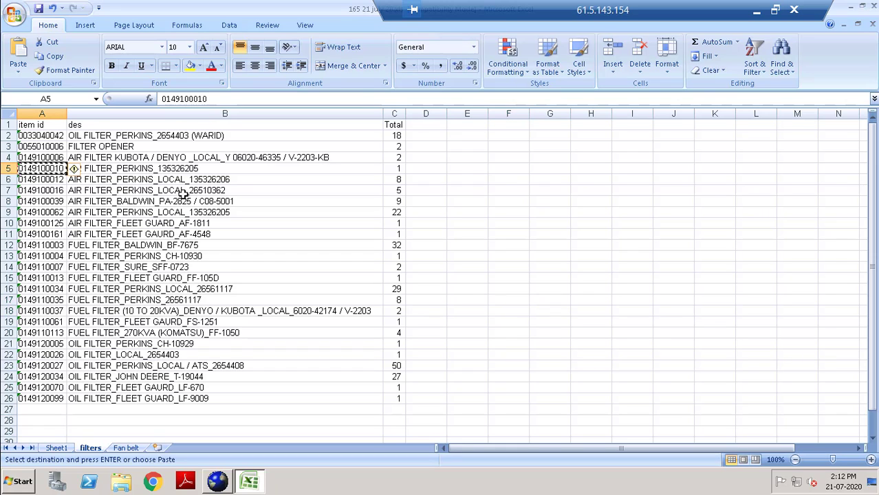
pyautogui.click(59, 180)
pyautogui.hotkey('ctrl', 'c')
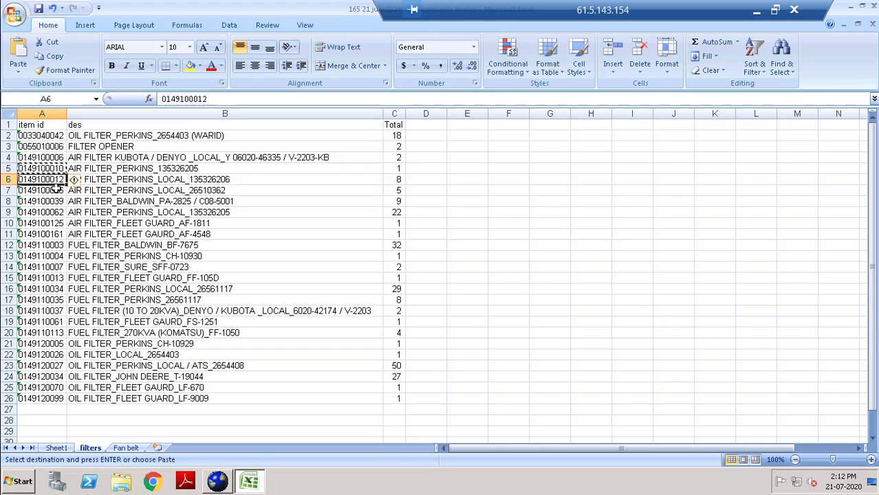
pyautogui.click(51, 191)
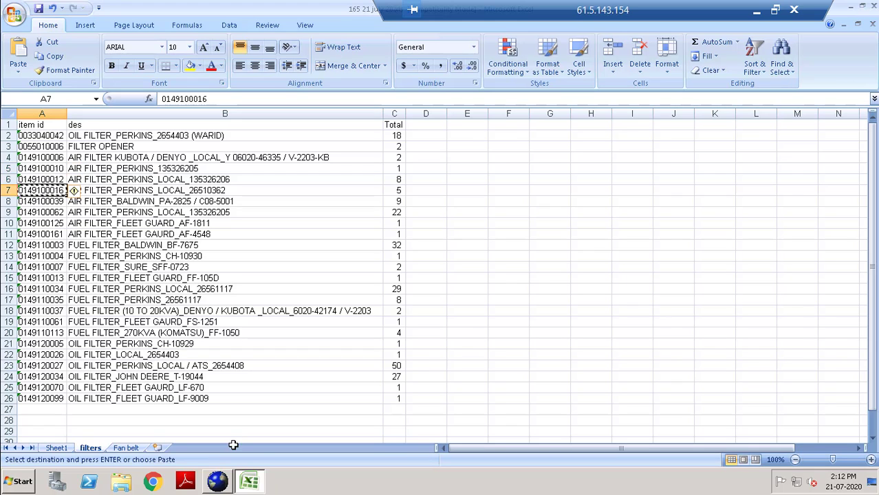
pyautogui.click(225, 485)
pyautogui.press('Down')
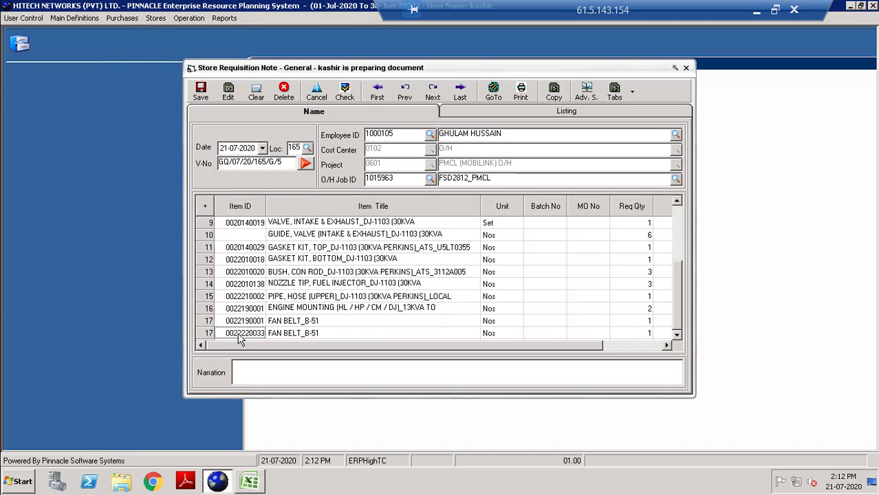
pyautogui.hotkey('ctrl', 'v')
pyautogui.press('Return')
pyautogui.press('Return')
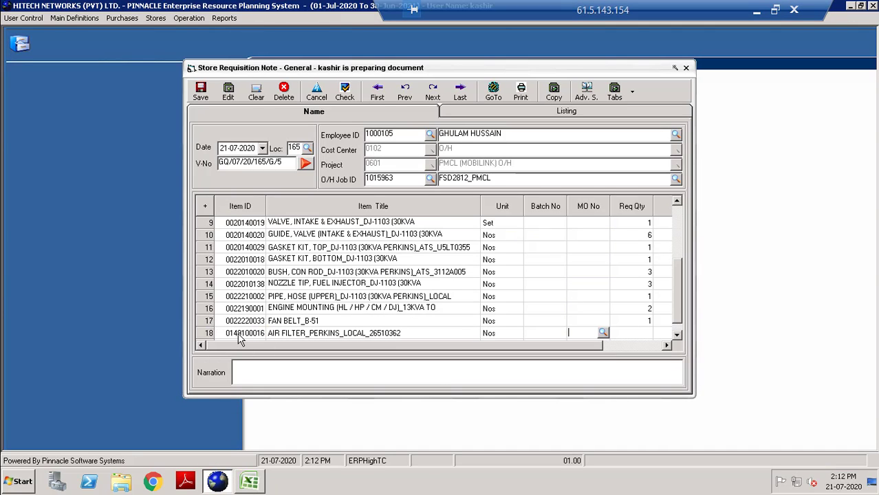
pyautogui.press('Return')
pyautogui.write('1')
pyautogui.click(250, 483)
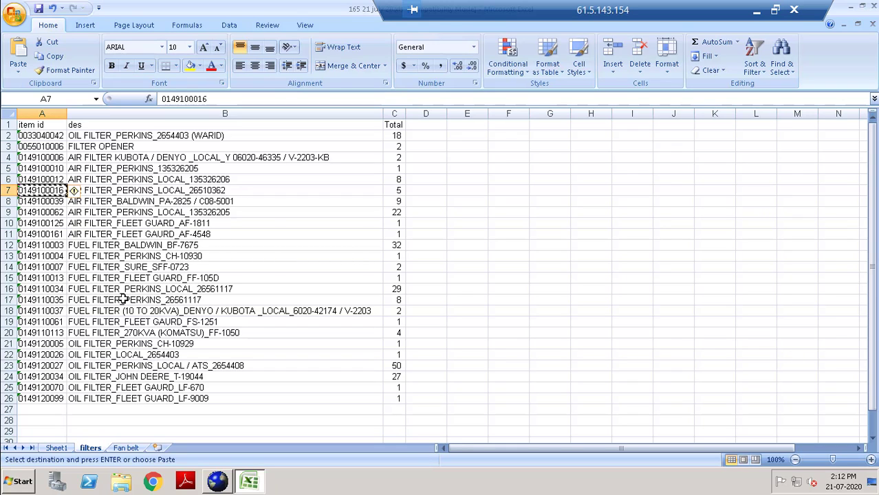
pyautogui.click(36, 289)
pyautogui.hotkey('ctrl', 'c')
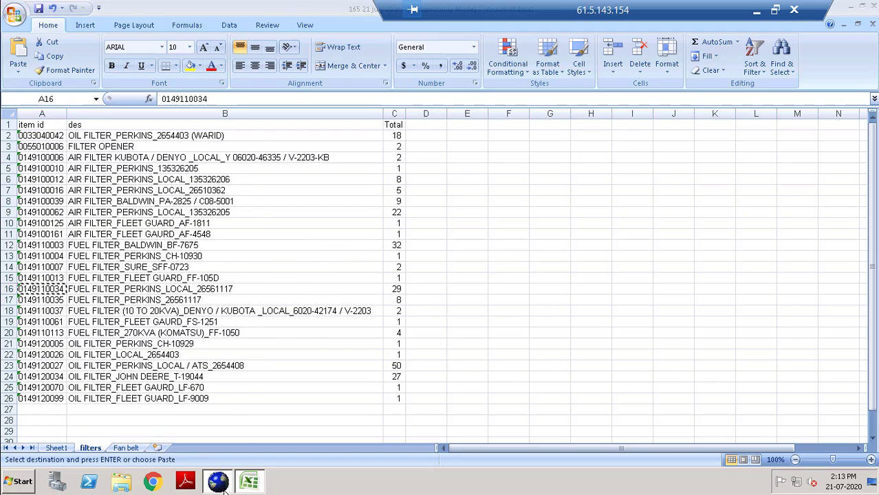
pyautogui.click(219, 482)
pyautogui.press('Down')
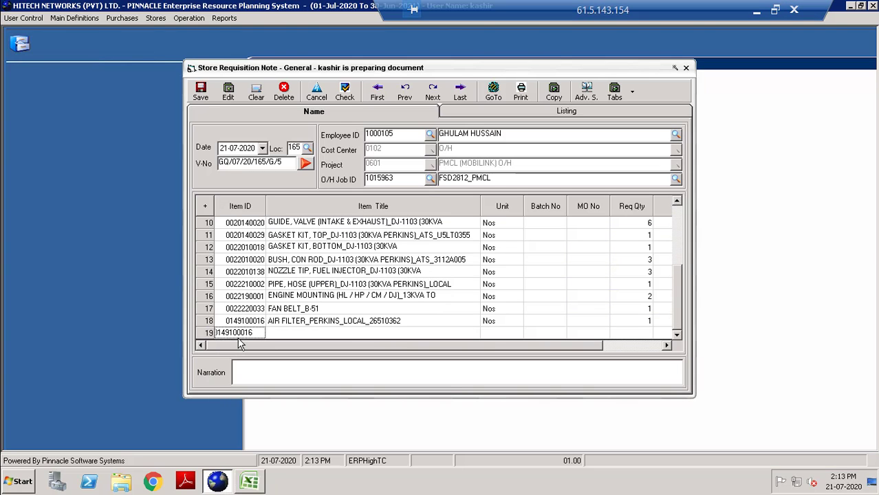
pyautogui.hotkey('ctrl', 'v')
pyautogui.press('Return')
pyautogui.press('Return')
pyautogui.press('Return')
pyautogui.press('Return')
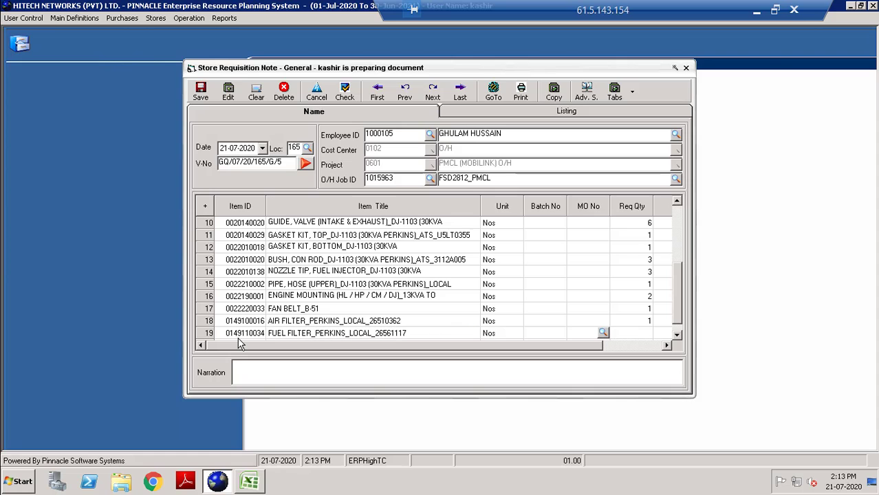
pyautogui.click(249, 482)
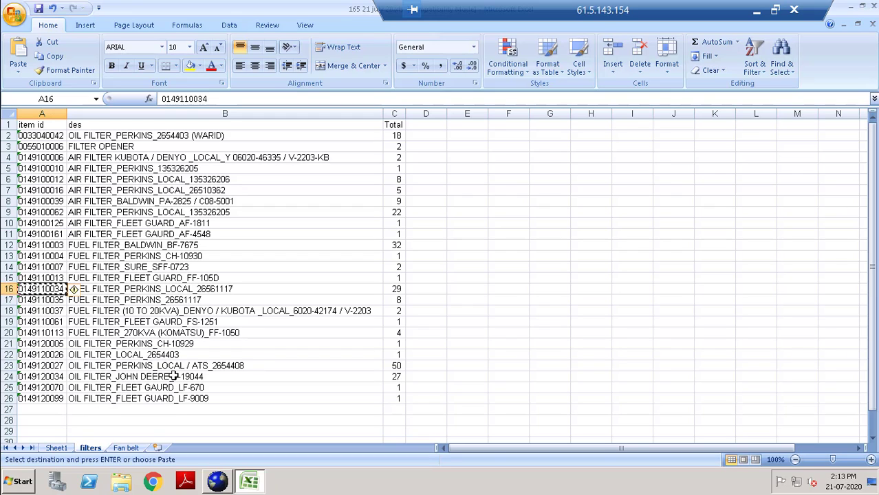
pyautogui.click(41, 366)
pyautogui.hotkey('ctrl', 'c')
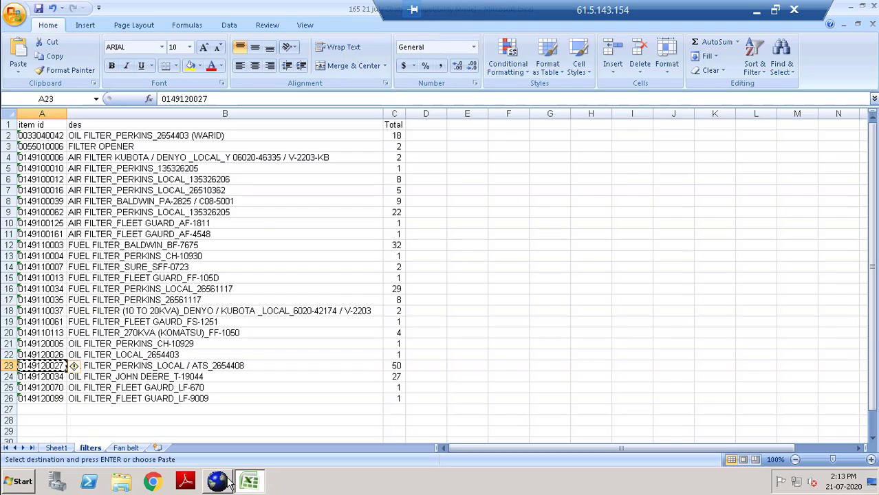
pyautogui.click(217, 481)
pyautogui.press('Return')
pyautogui.hotkey('ctrl', 'v')
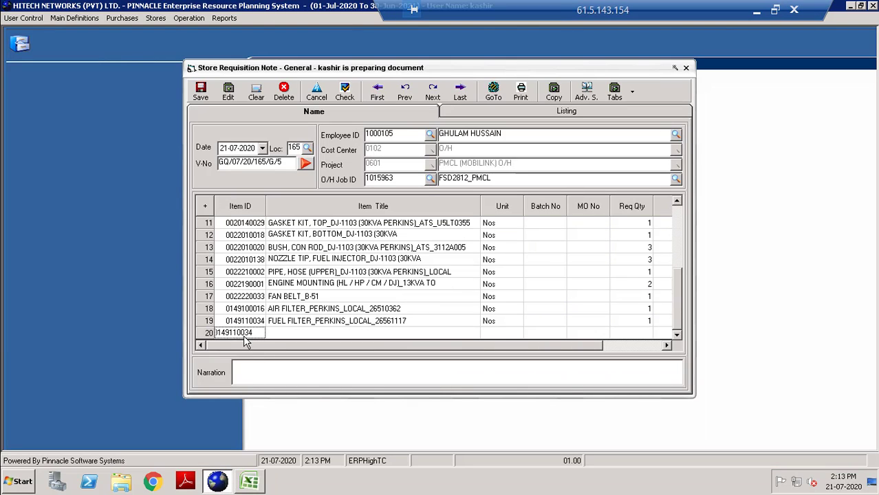
pyautogui.click(243, 335)
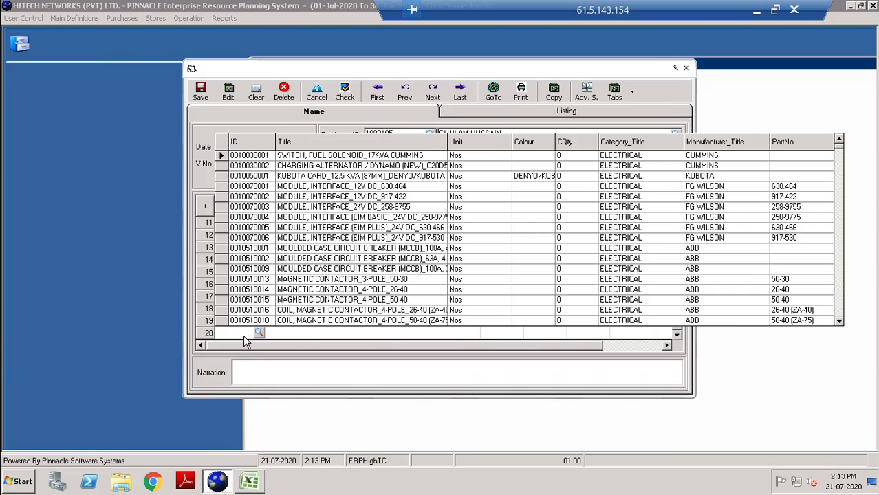
pyautogui.press('Escape')
pyautogui.write('0149120027')
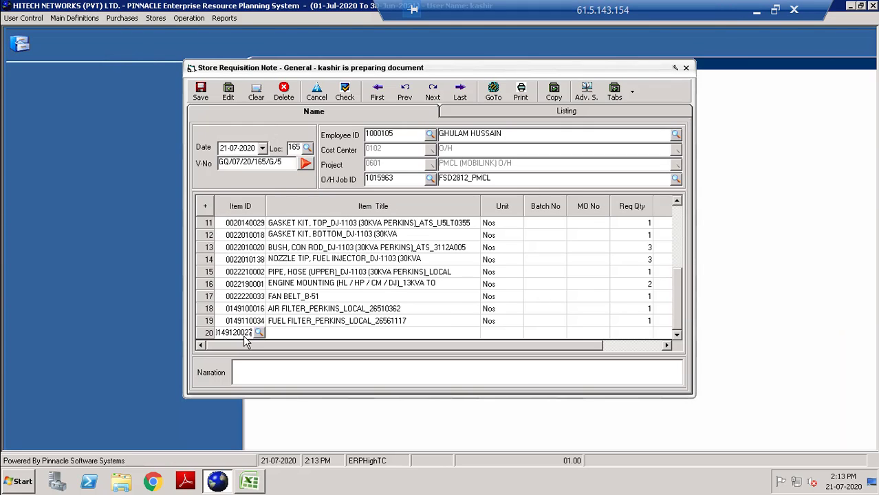
pyautogui.press('Return')
pyautogui.press('Return')
pyautogui.press('Return')
pyautogui.press('Return')
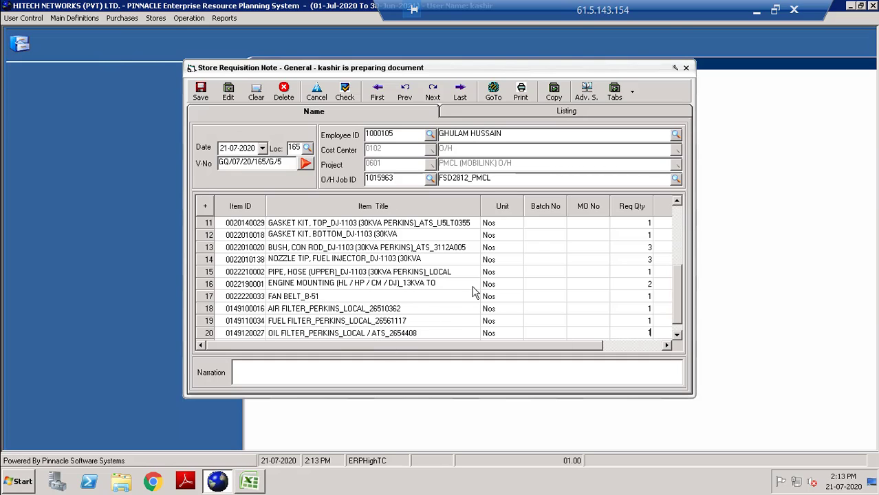
pyautogui.moveTo(679, 297); pyautogui.dragTo(678, 220)
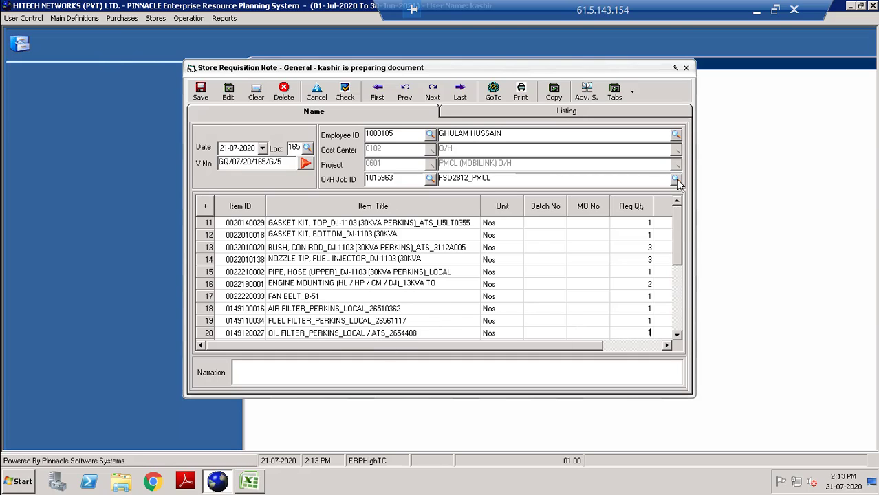
pyautogui.moveTo(558, 355); pyautogui.dragTo(409, 365)
pyautogui.click(249, 483)
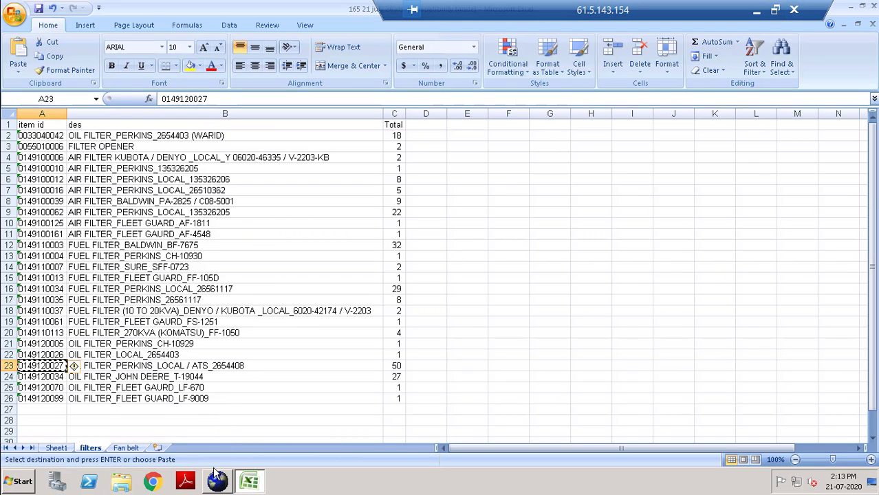
# Save the 20-row requisition and cancel the Preview/Print prompt.
pyautogui.click(216, 481)
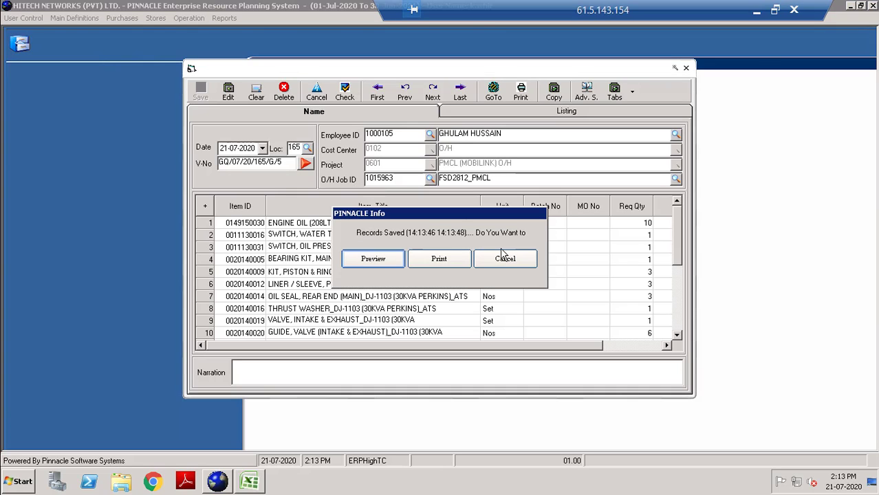
pyautogui.click(506, 265)
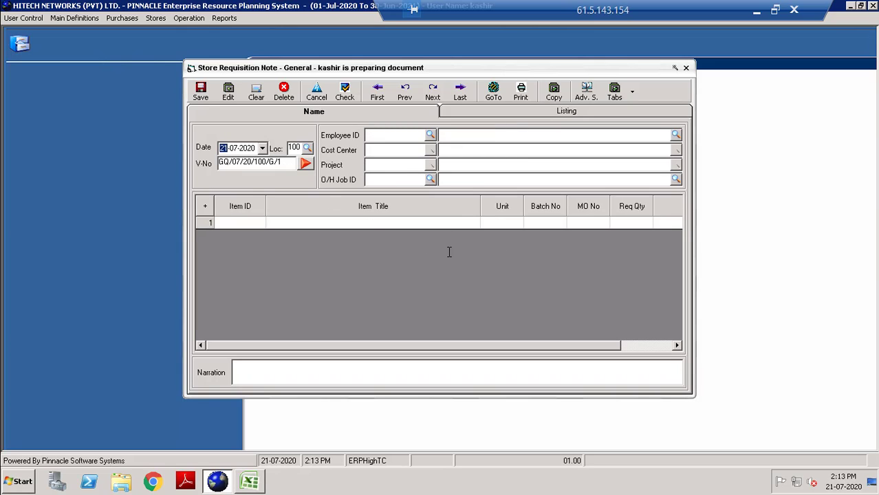
# Reopen requisition GQ/07/20/165/G/5 via Goto with location 165 and voucher 5.
pyautogui.press('Tab')
pyautogui.write('1')
pyautogui.write('65')
pyautogui.press('Tab')
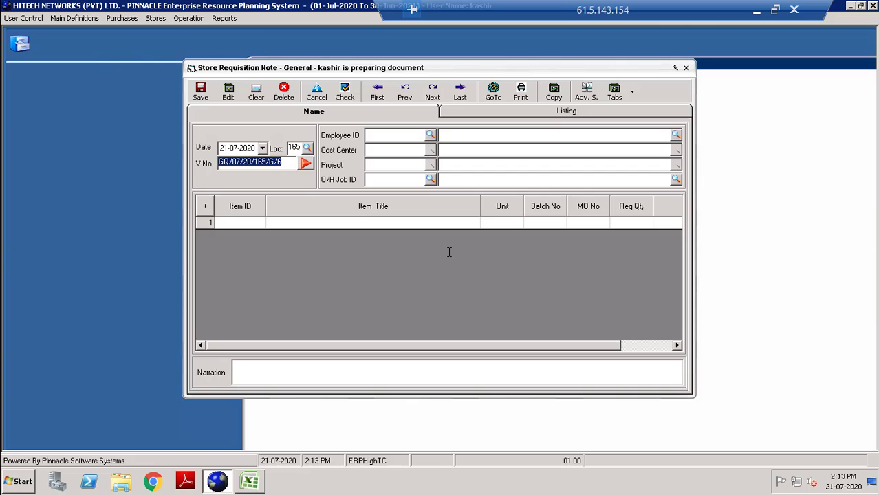
pyautogui.click(278, 163)
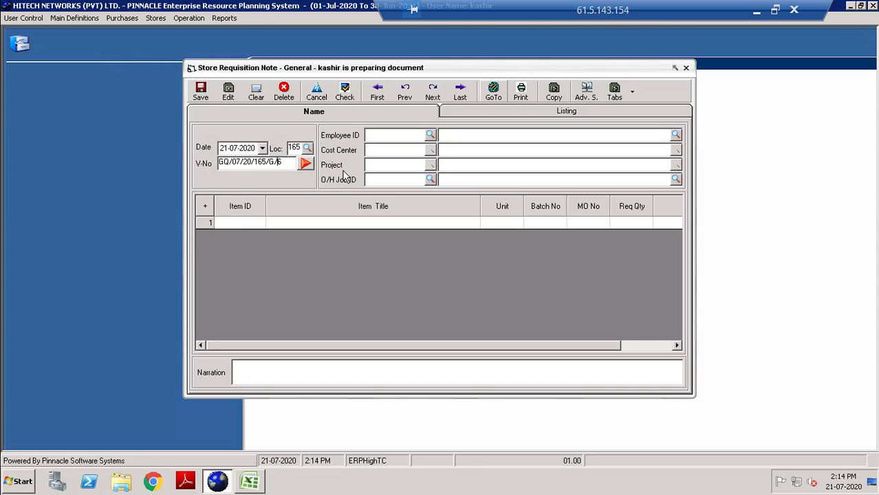
pyautogui.doubleClick(281, 172)
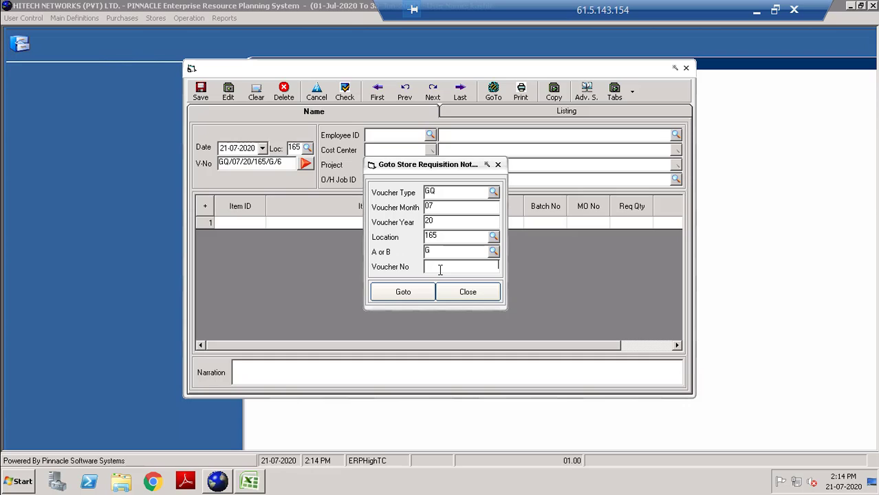
pyautogui.write('5')
pyautogui.click(411, 296)
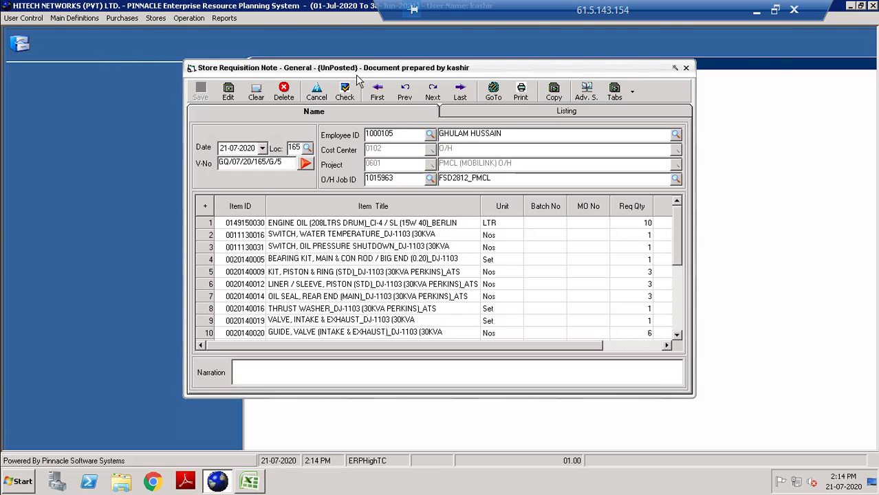
# Check the requisition and confirm Yes so it is marked Posted.
pyautogui.click(345, 97)
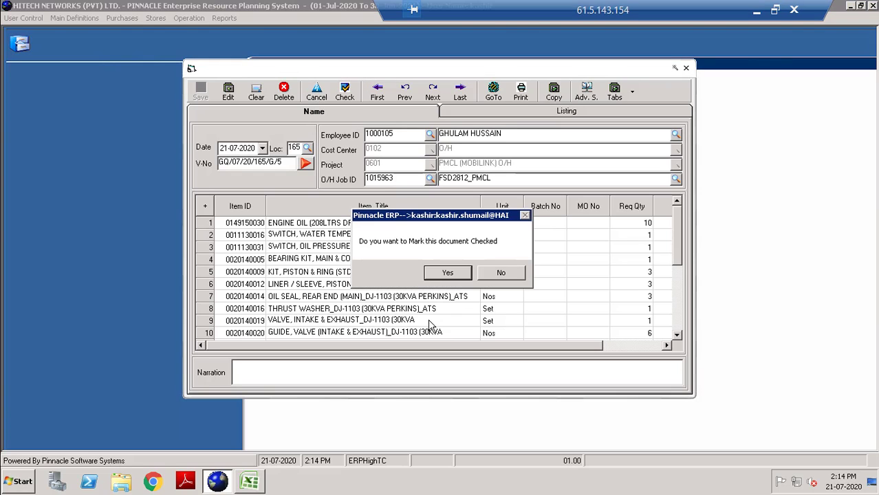
pyautogui.click(444, 272)
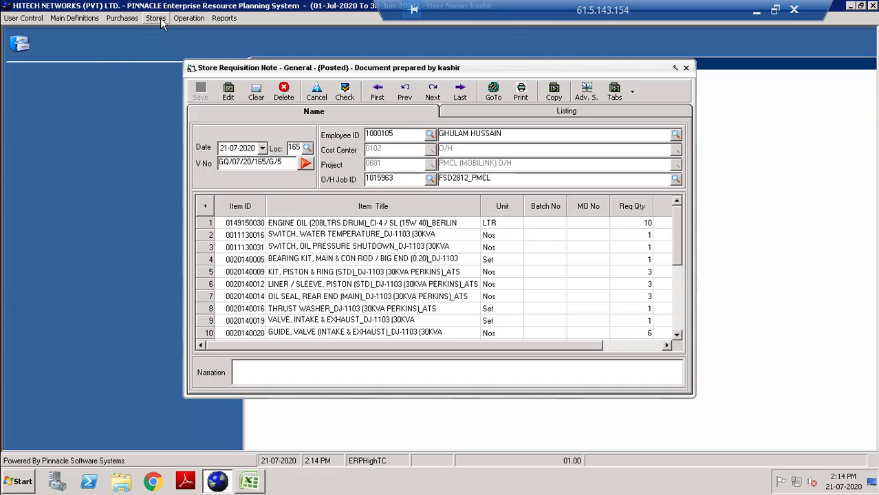
pyautogui.doubleClick(289, 166)
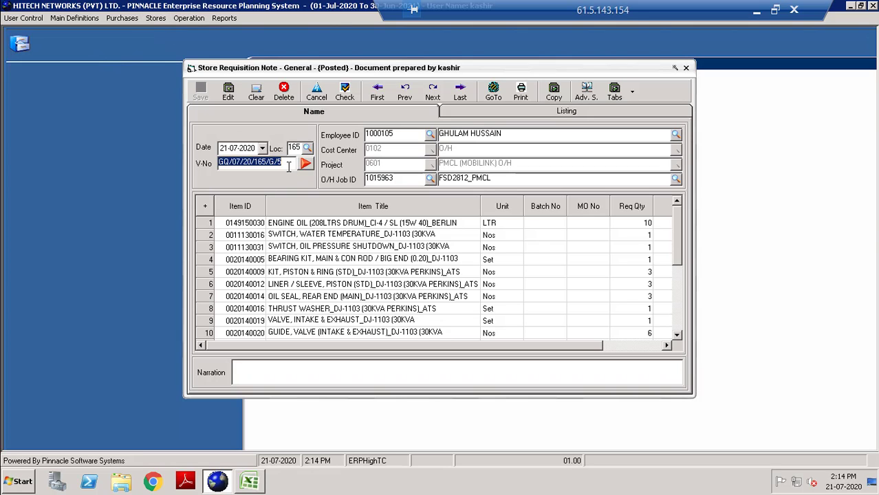
pyautogui.click(159, 18)
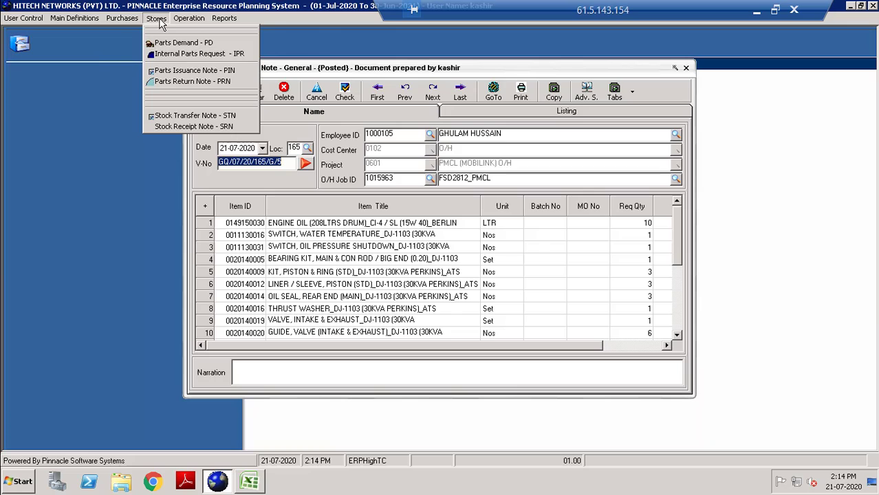
# Start a new Parts Issuance Note at location 165.
pyautogui.click(211, 71)
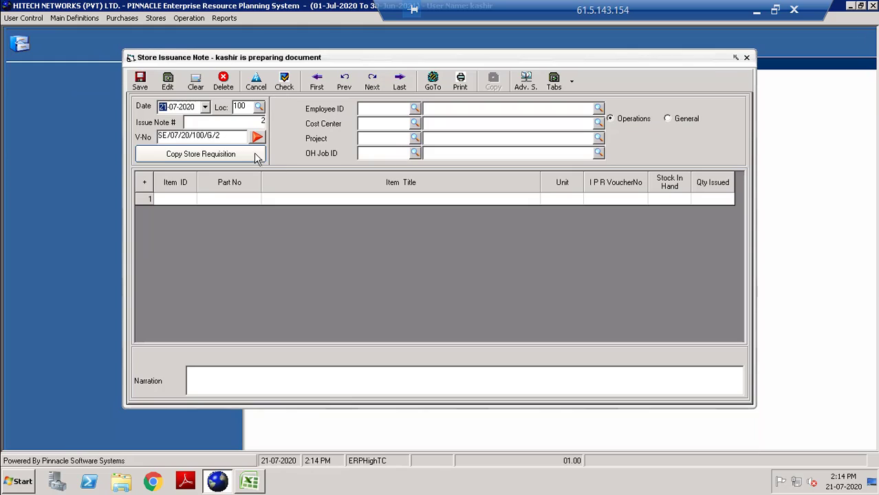
pyautogui.press('Tab')
pyautogui.write('165')
pyautogui.press('Tab')
# Copy the item lines from requisition GQ/07/20/165/G/5 into the issuance note.
pyautogui.click(222, 156)
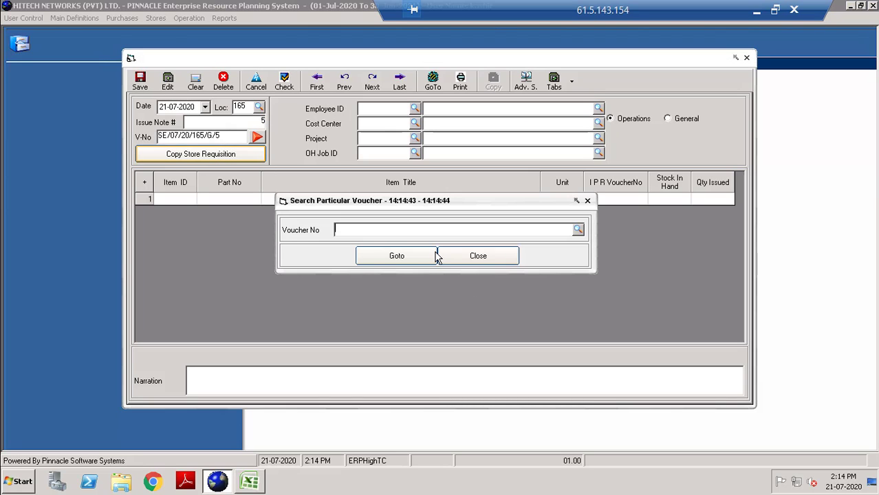
pyautogui.hotkey('ctrl', 'v')
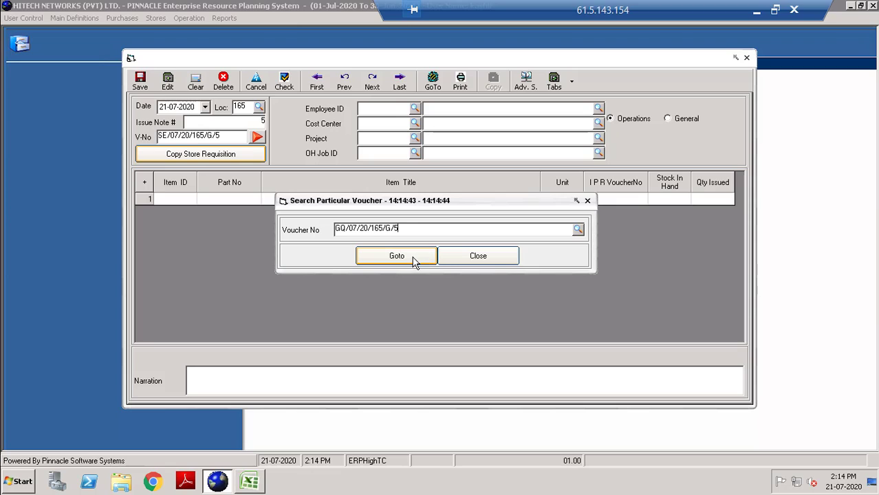
pyautogui.click(413, 261)
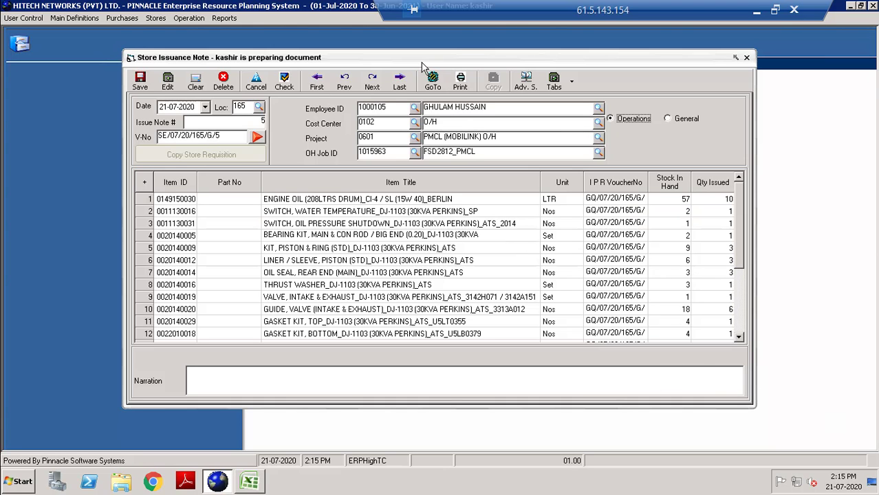
pyautogui.click(528, 76)
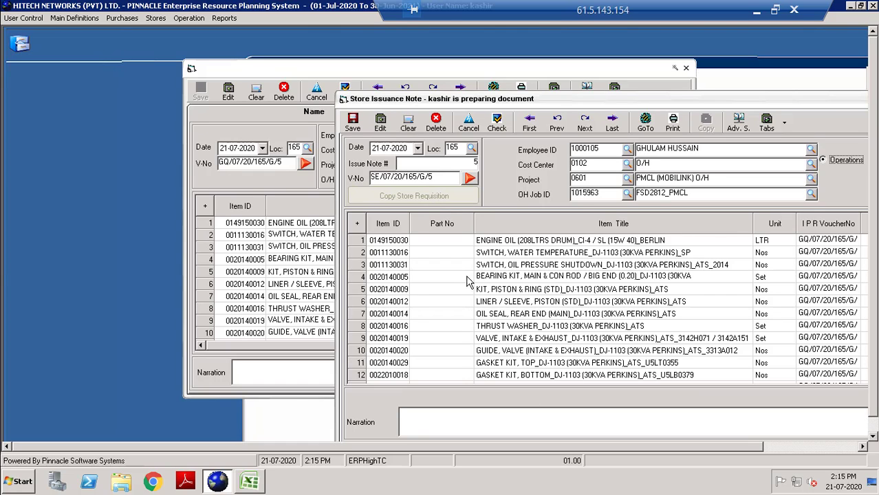
pyautogui.moveTo(604, 99); pyautogui.dragTo(417, 55)
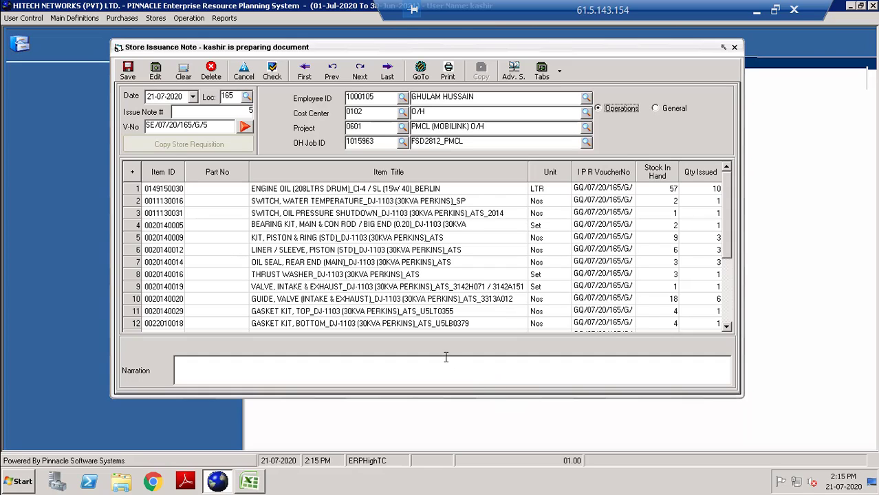
pyautogui.click(726, 328)
pyautogui.click(726, 328)
pyautogui.click(726, 328)
pyautogui.click(726, 328)
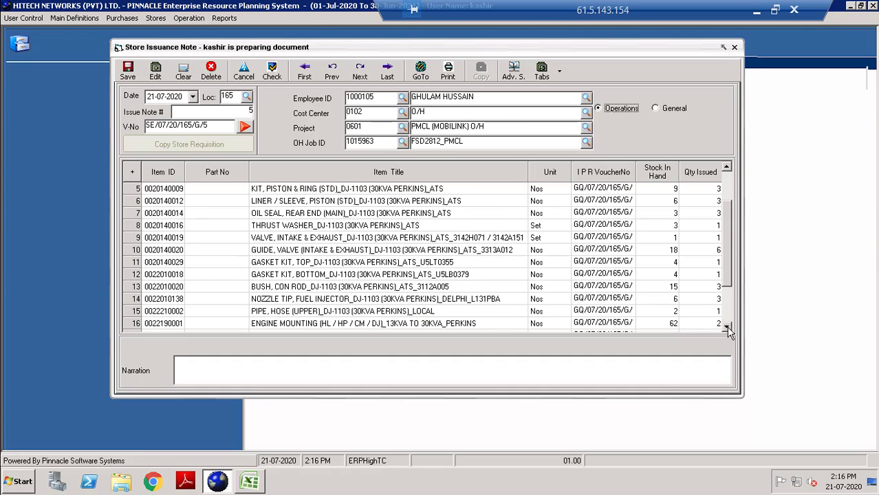
pyautogui.click(726, 328)
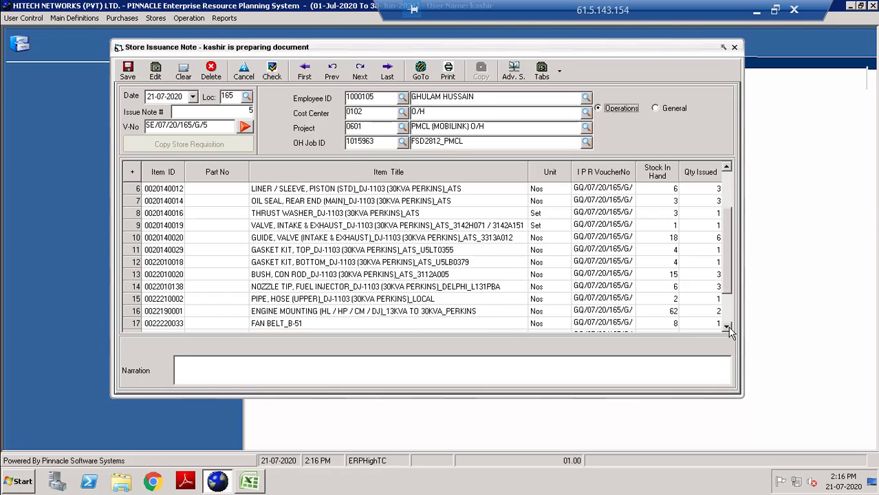
pyautogui.click(727, 328)
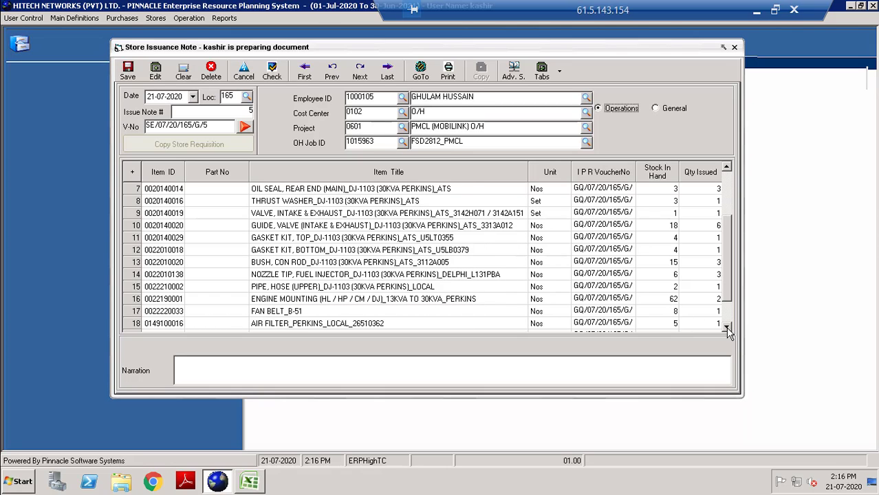
pyautogui.click(727, 328)
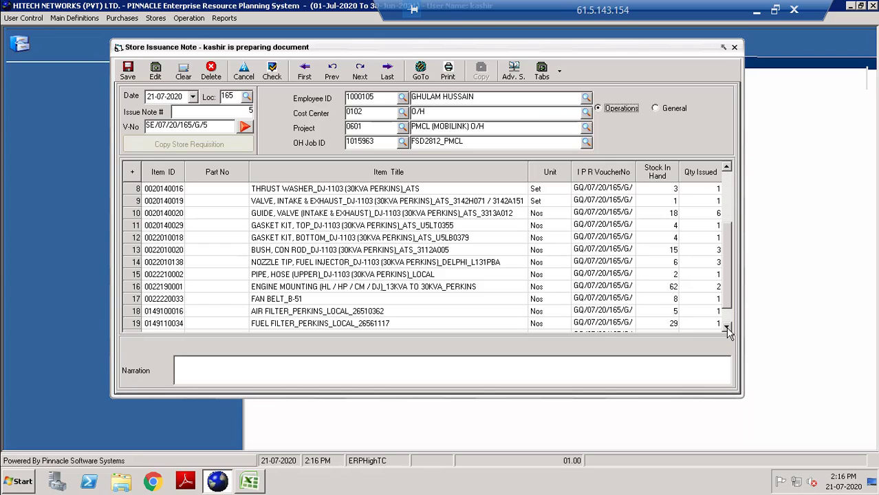
pyautogui.click(727, 328)
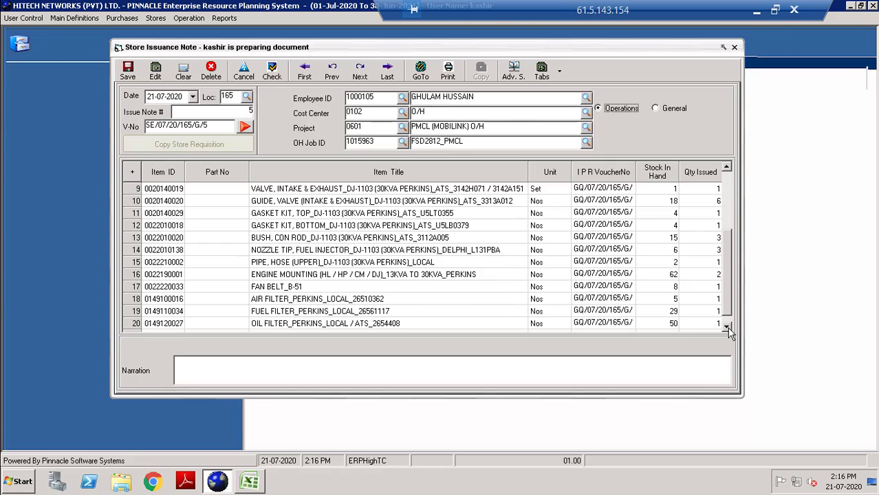
pyautogui.click(727, 328)
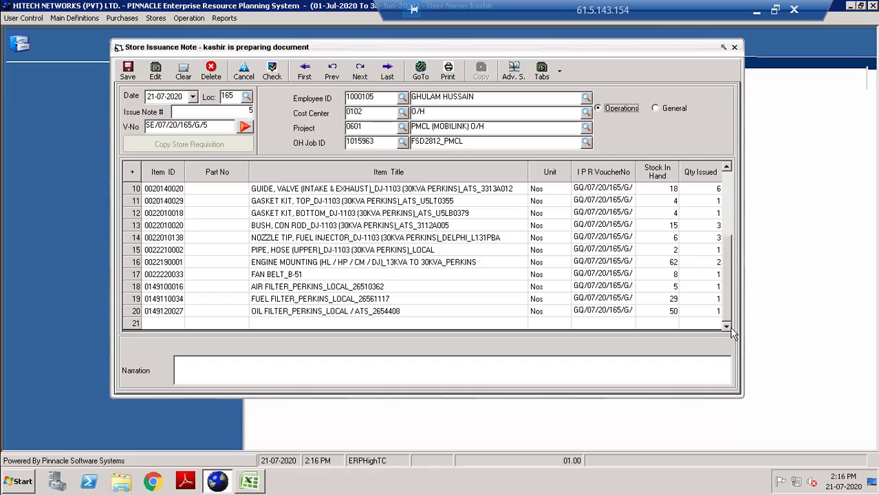
pyautogui.moveTo(727, 300); pyautogui.dragTo(726, 186)
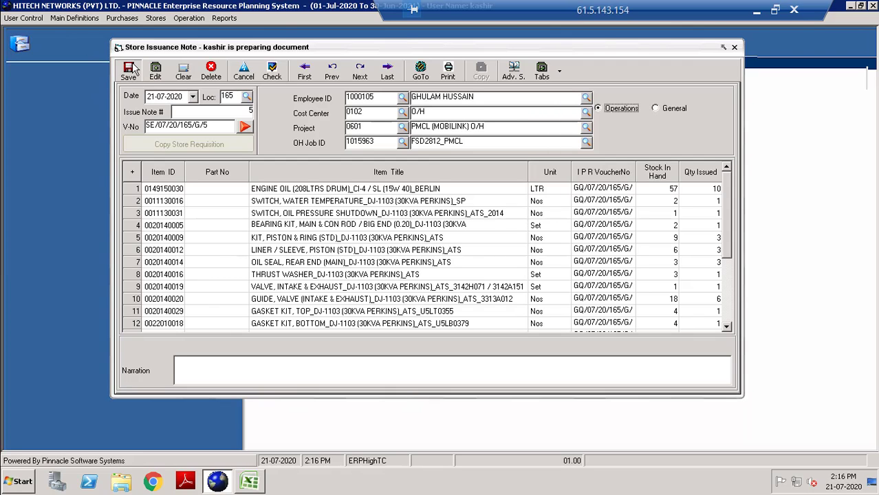
# Save the issuance note without printing, then set location 165 on the blank form.
pyautogui.hotkey('ctrl', 's')
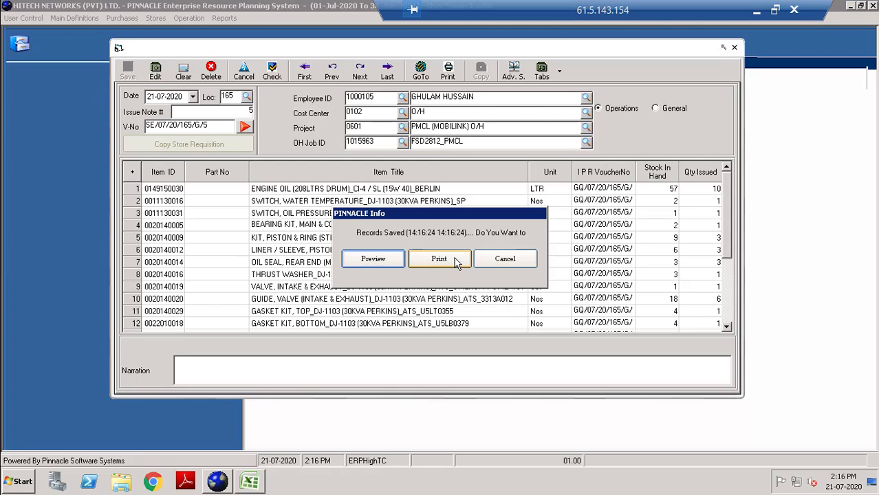
pyautogui.click(502, 261)
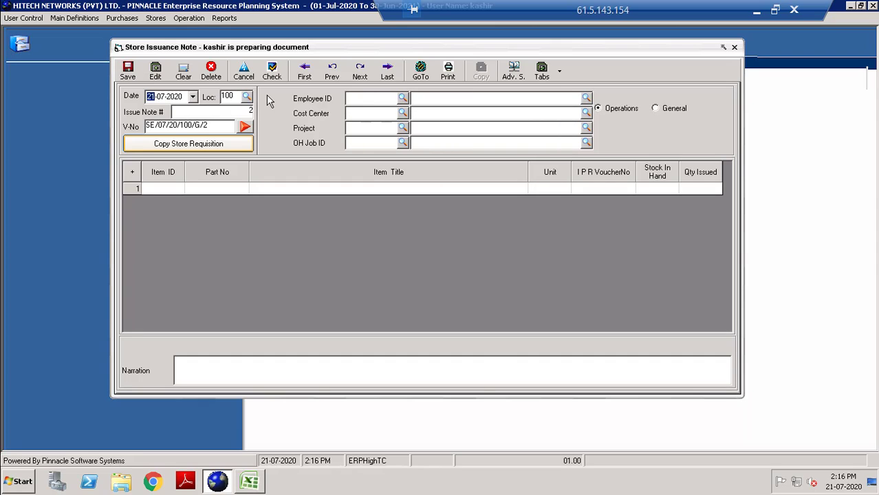
pyautogui.press('Tab')
pyautogui.write('165')
pyautogui.press('Tab')
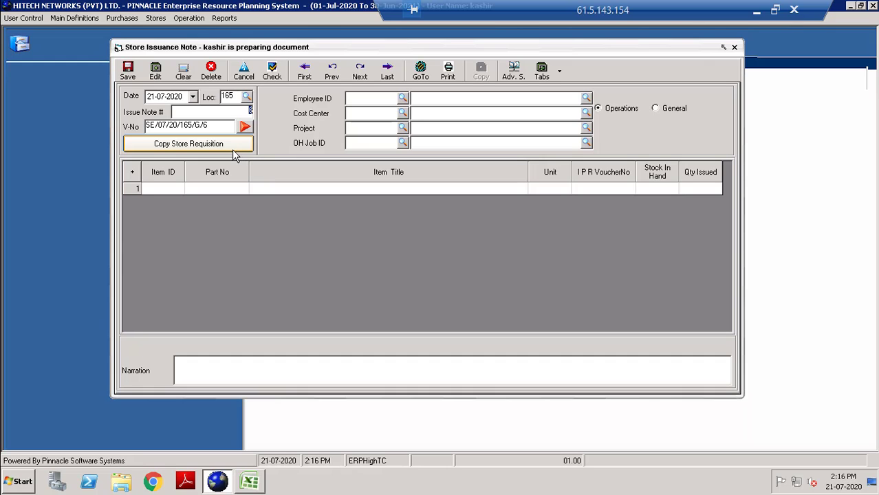
# Reopen issuance note SE/07/20/165/G/5 via GoTo and mark it checked, confirming Yes.
pyautogui.click(420, 71)
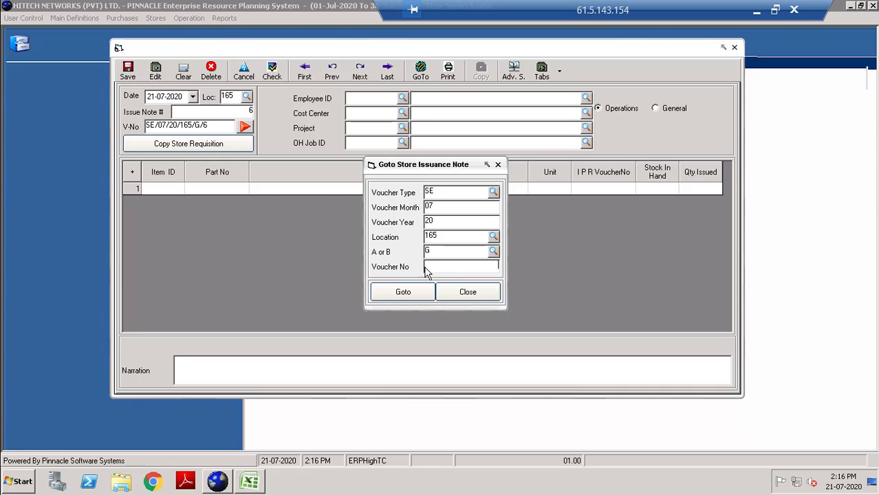
pyautogui.write('5')
pyautogui.click(421, 296)
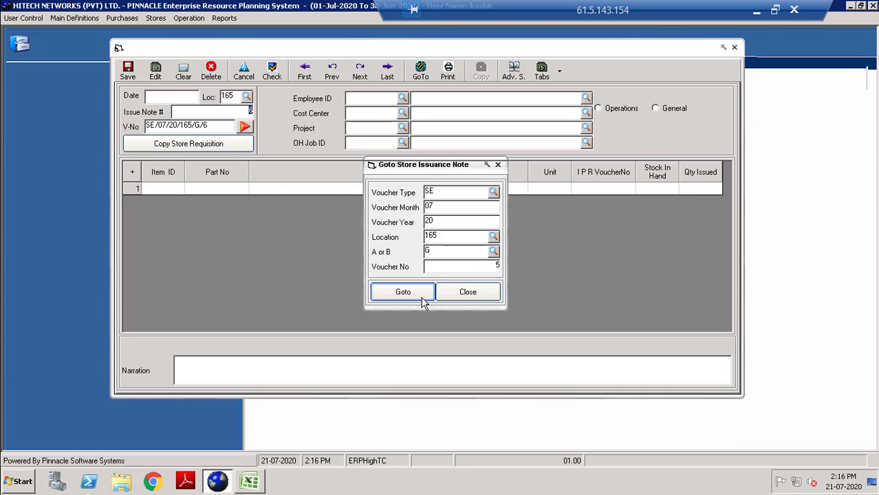
pyautogui.click(420, 293)
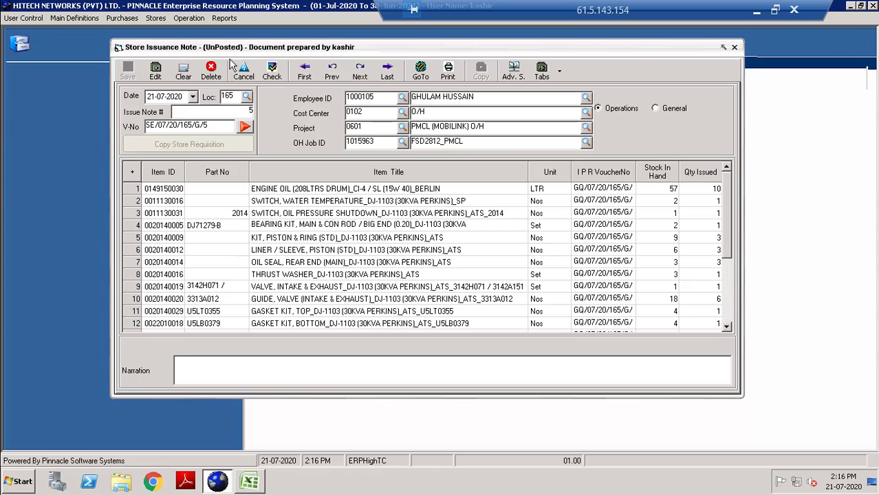
pyautogui.click(273, 72)
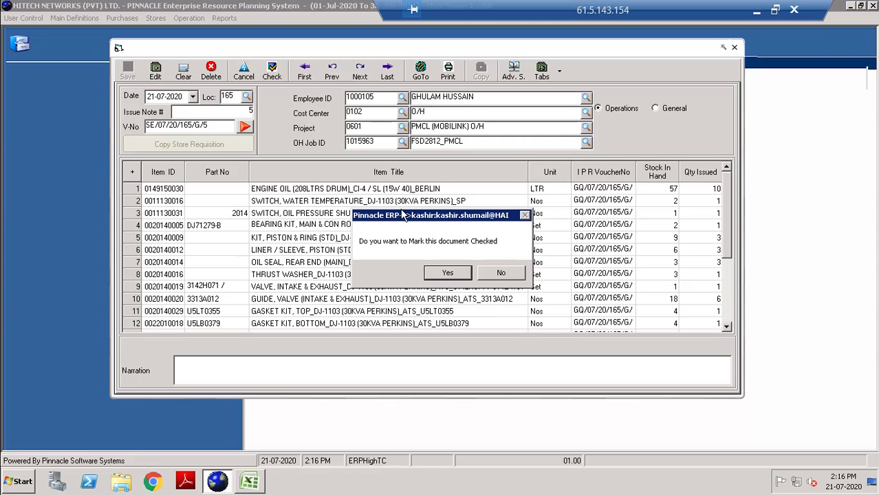
pyautogui.click(447, 274)
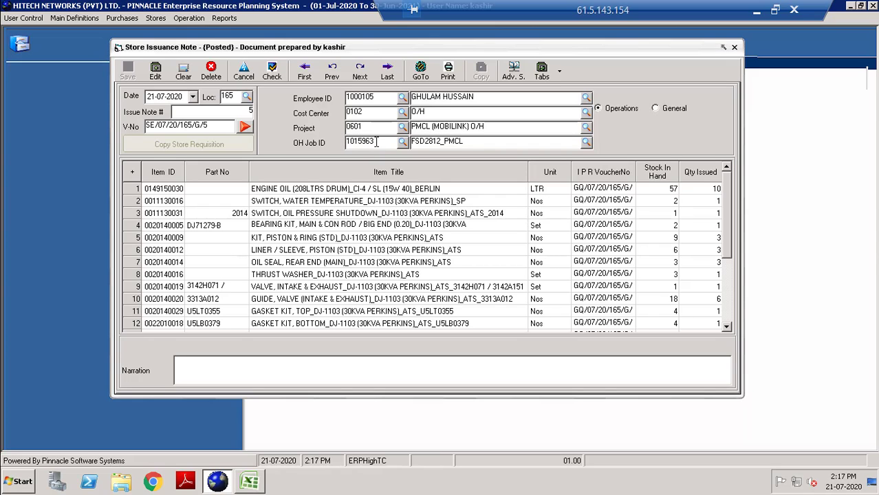
# Copy OH job ID 1015963 and start a new Overhauling Job Execution at location 165.
pyautogui.doubleClick(376, 142)
pyautogui.click(188, 20)
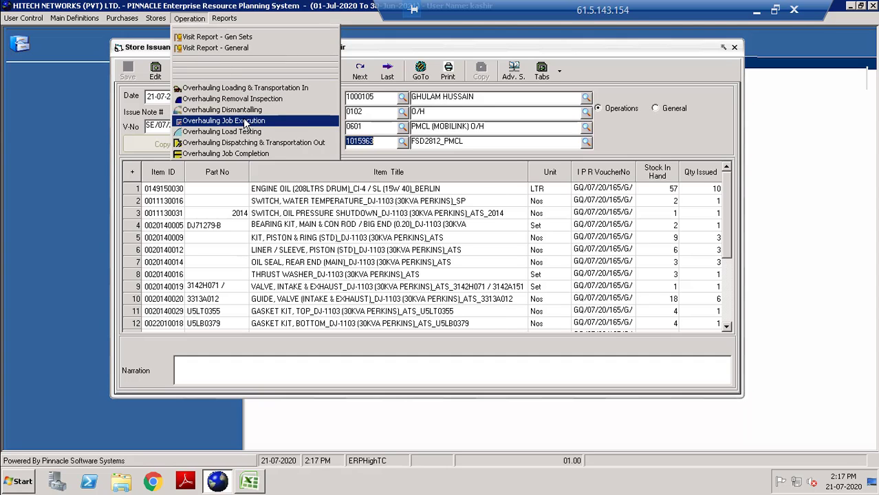
pyautogui.click(245, 121)
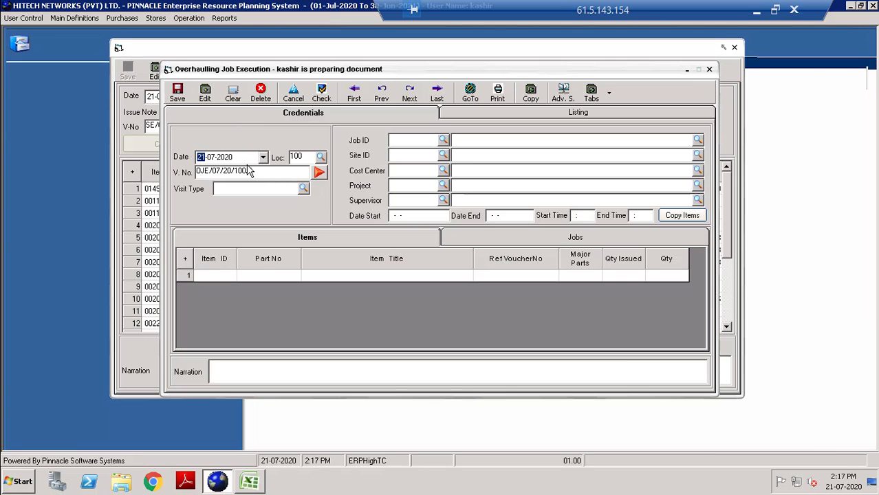
pyautogui.press('Tab')
pyautogui.write('165')
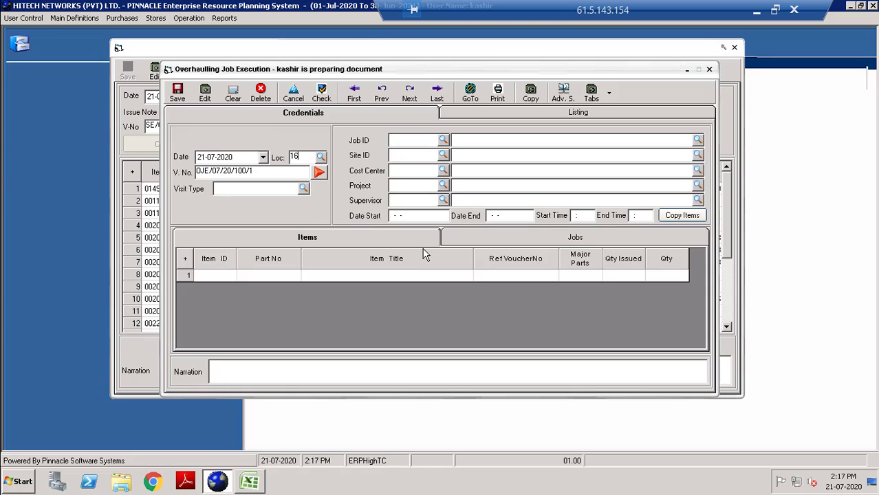
pyautogui.press('Tab')
pyautogui.press('Tab')
pyautogui.press('Tab')
# Set visit type to Chargeable and enter job ID 1015963.
pyautogui.hotkey('alt', 'Down')
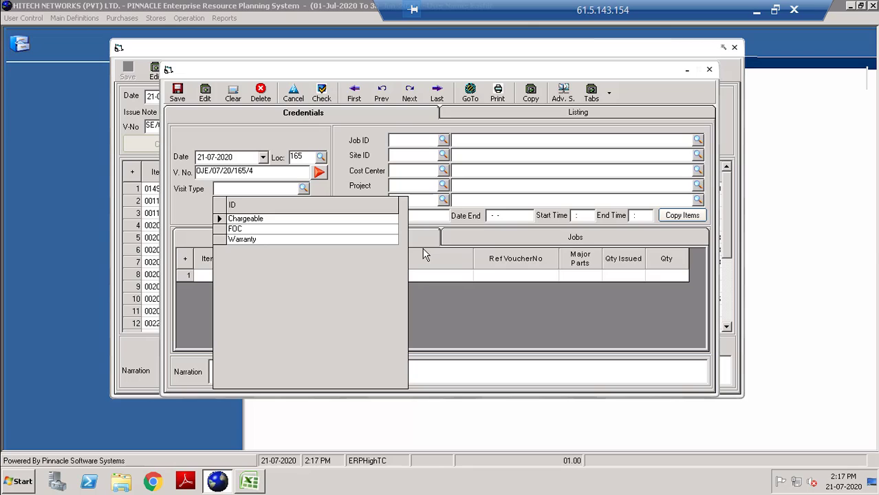
pyautogui.press('Return')
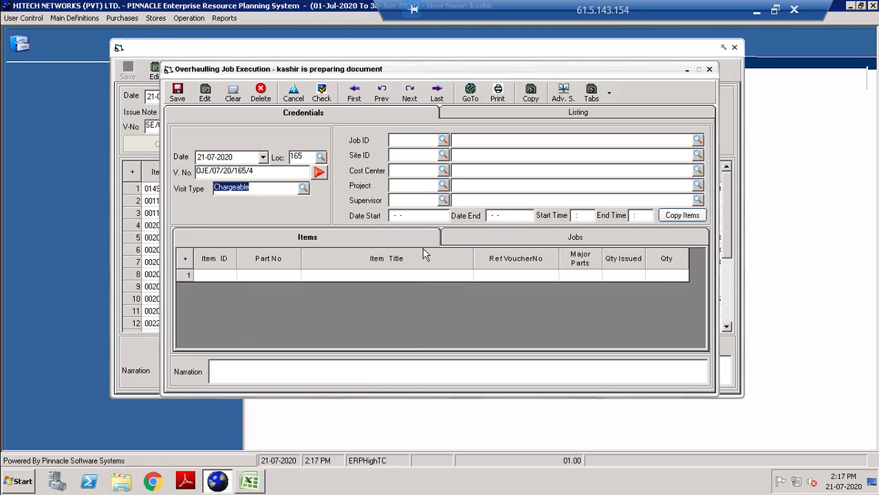
pyautogui.press('Return')
pyautogui.write('1015963')
pyautogui.press('Return')
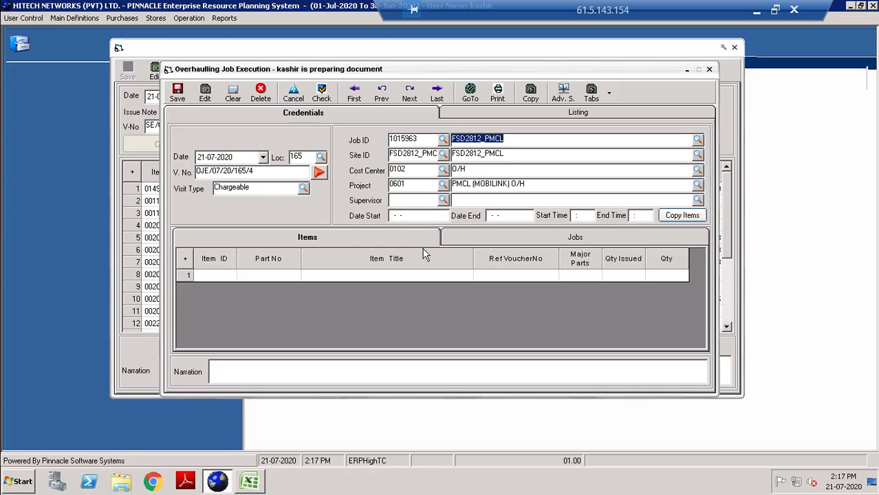
# Enter supervisor 1000105, start date 01-07-2020 and end date 07-07-2020.
pyautogui.click(422, 199)
pyautogui.write('1')
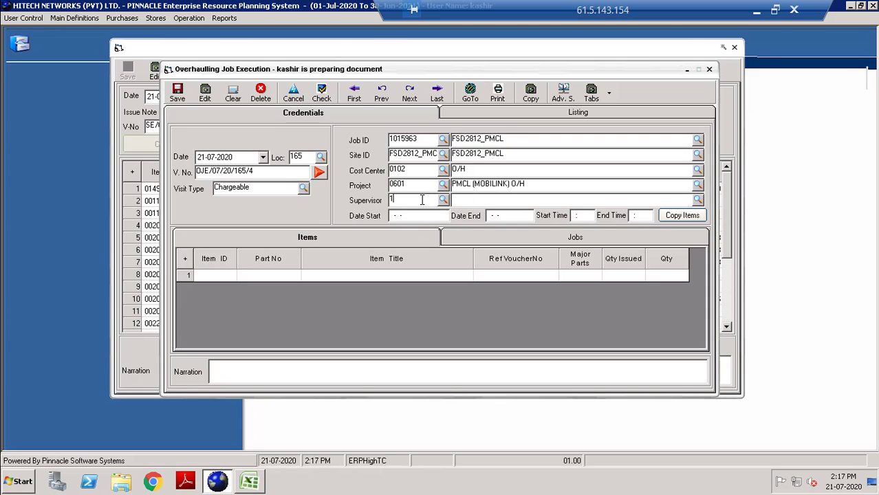
pyautogui.write('000105')
pyautogui.press('Tab')
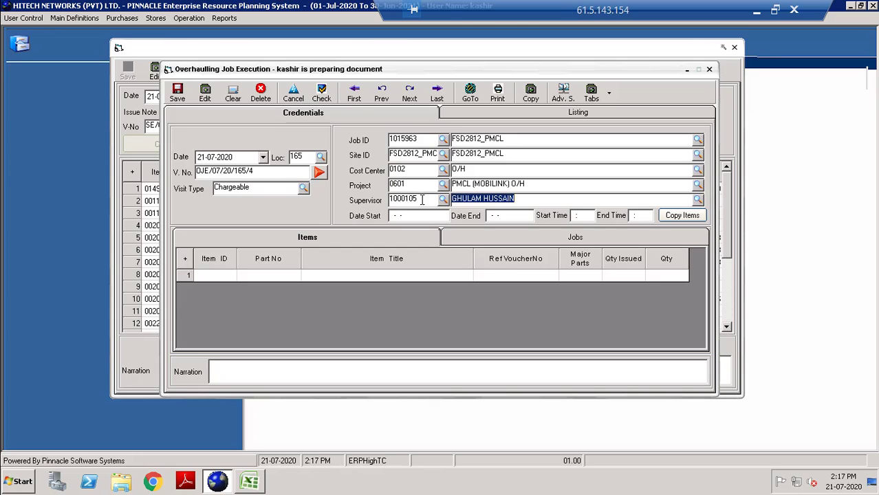
pyautogui.click(425, 215)
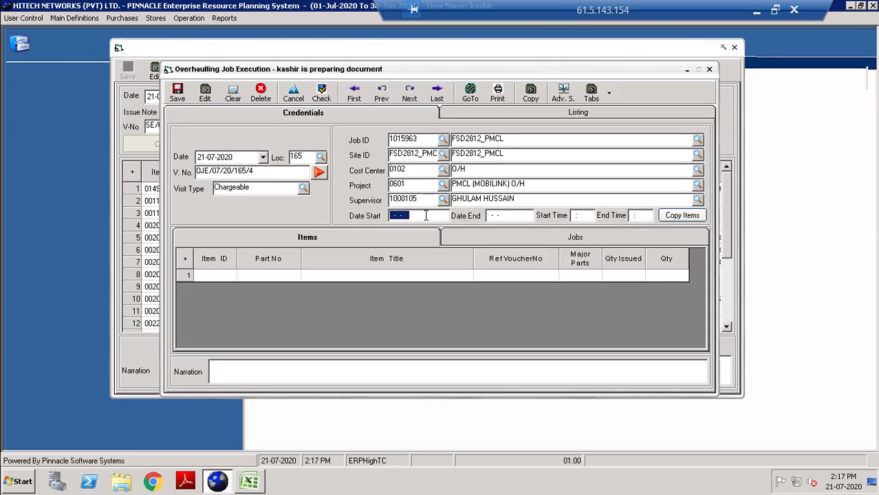
pyautogui.write('01072020')
pyautogui.press('Tab')
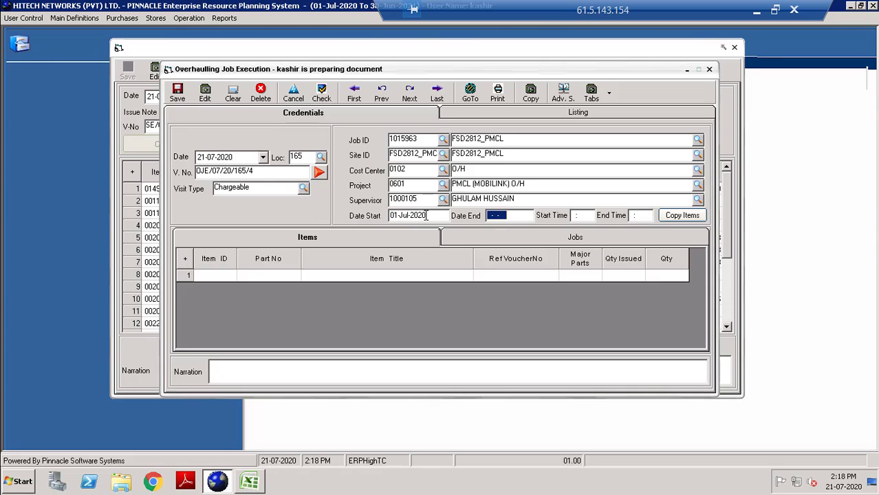
pyautogui.write('07072020')
pyautogui.press('Tab')
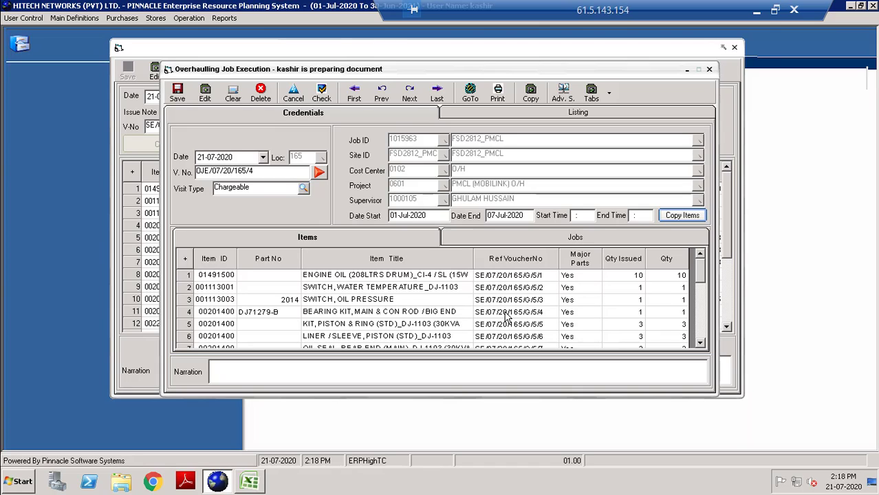
# Add job line 0221 on the Jobs tab with Major Parts set to No.
pyautogui.click(576, 239)
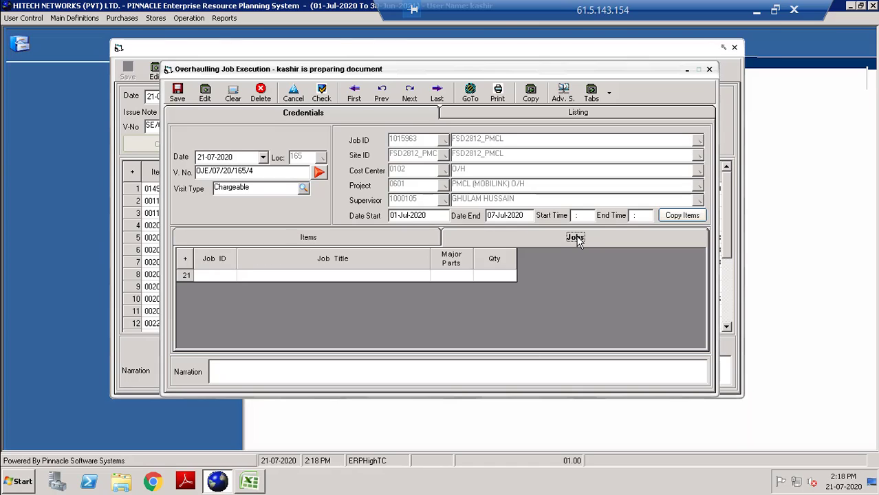
pyautogui.click(232, 277)
pyautogui.write('0221')
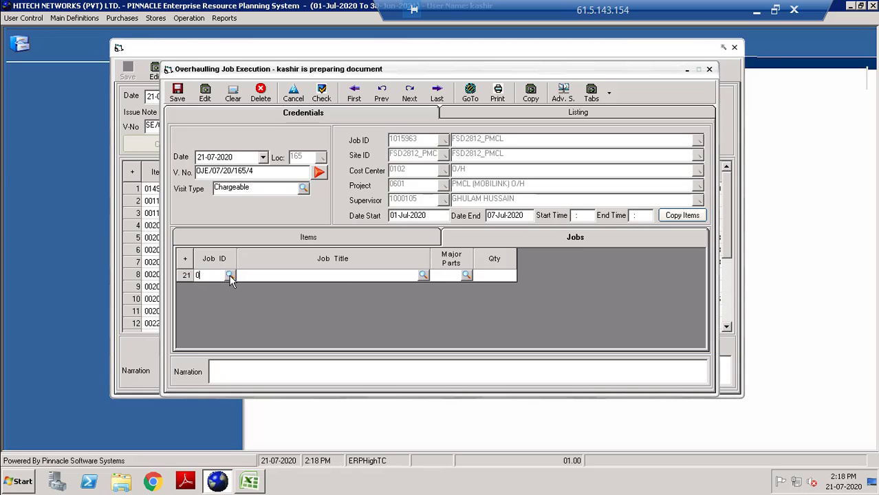
pyautogui.press('Return')
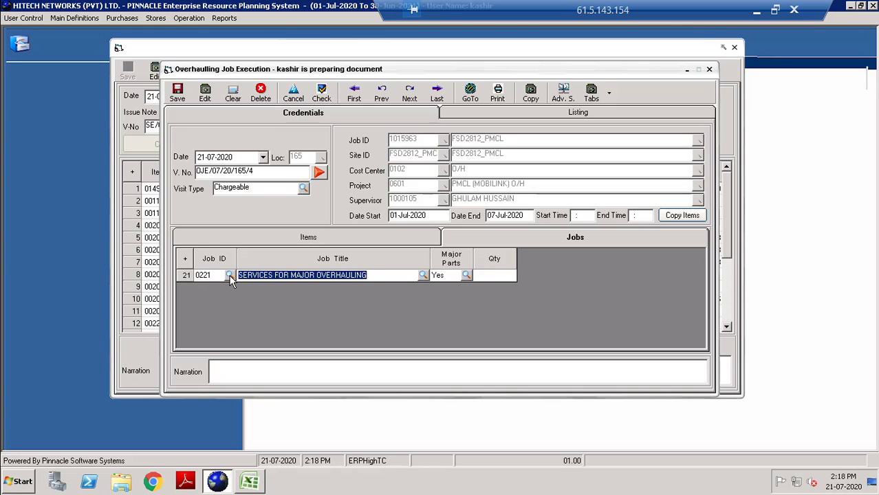
pyautogui.press('Return')
pyautogui.write('n')
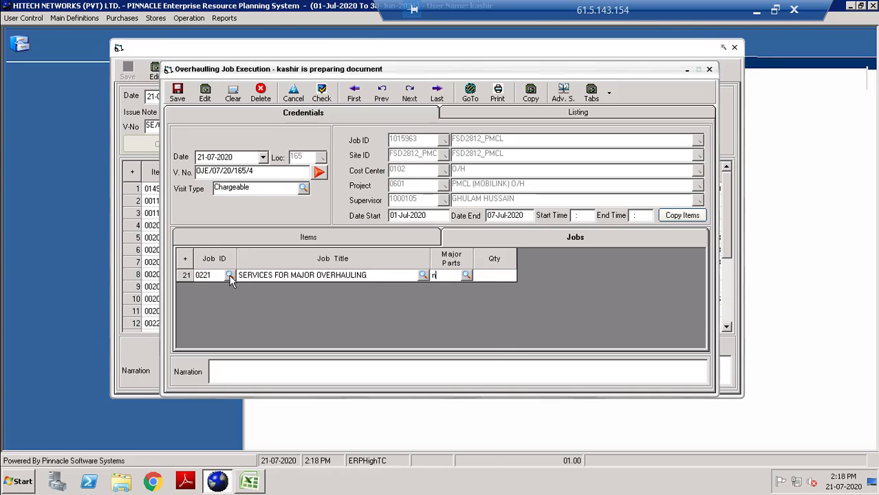
pyautogui.press('Down')
pyautogui.press('Return')
pyautogui.press('Return')
# Copy voucher number OJE/07/20/165/4, save the job execution, and bring up the Excel tracker.
pyautogui.click(262, 171)
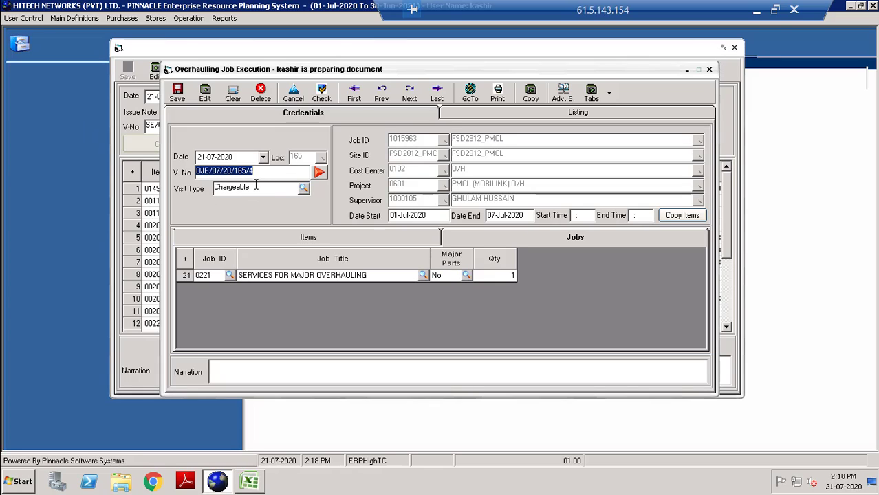
pyautogui.click(178, 92)
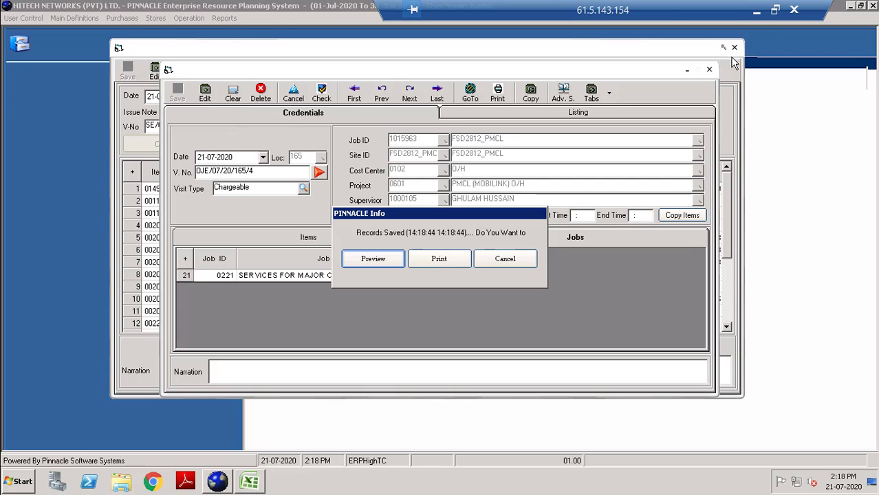
pyautogui.click(756, 11)
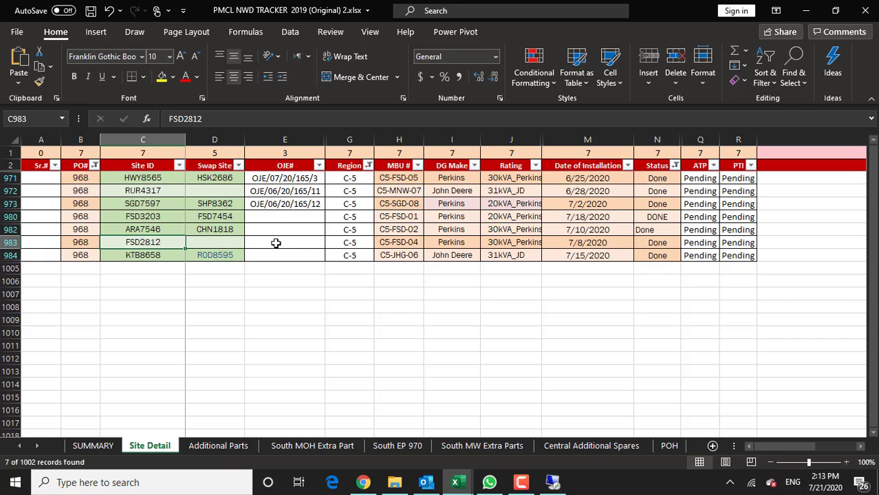
# Record OJE/07/20/165/4 in cell E983 for site FSD2812 and save the workbook.
pyautogui.click(551, 482)
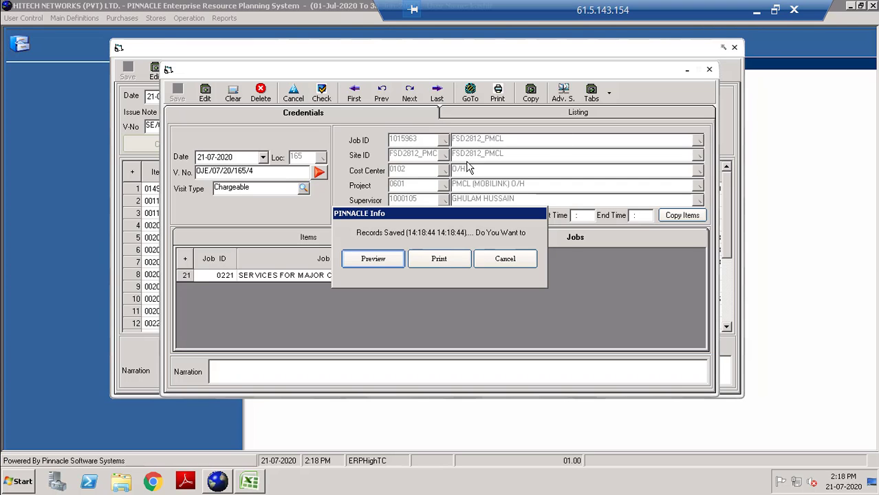
pyautogui.click(756, 10)
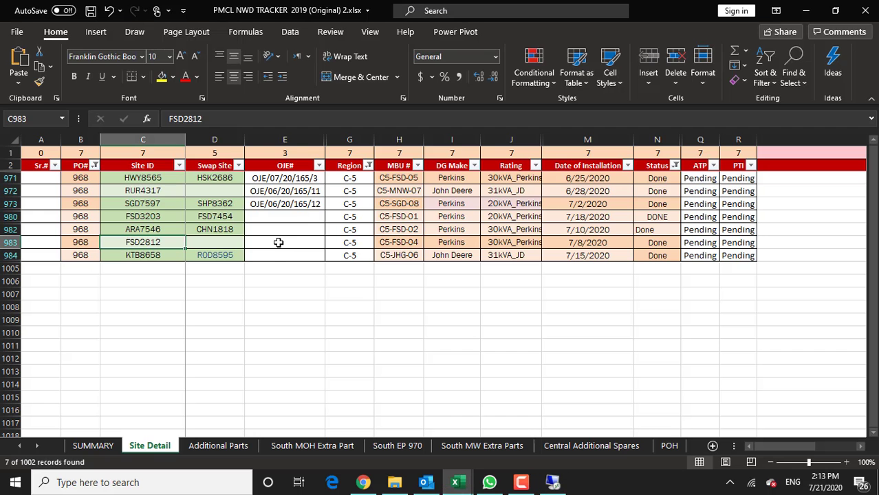
pyautogui.click(278, 242)
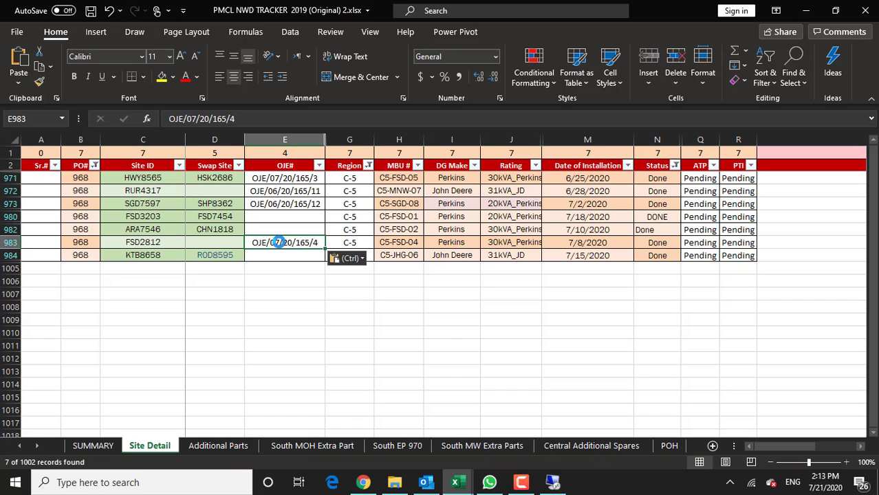
pyautogui.hotkey('ctrl', 's')
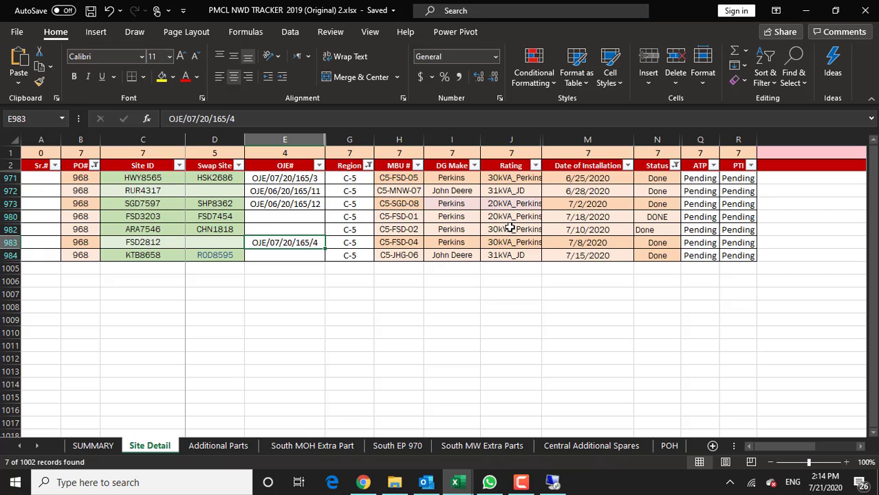
pyautogui.click(553, 482)
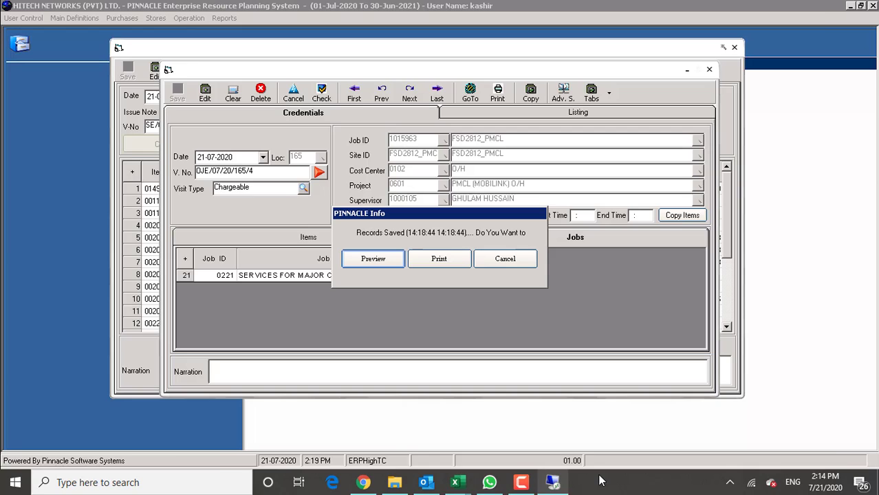
# Dismiss the Records Saved prompt and close the Overhauling Job Execution and Store Issuance Note windows.
pyautogui.click(525, 259)
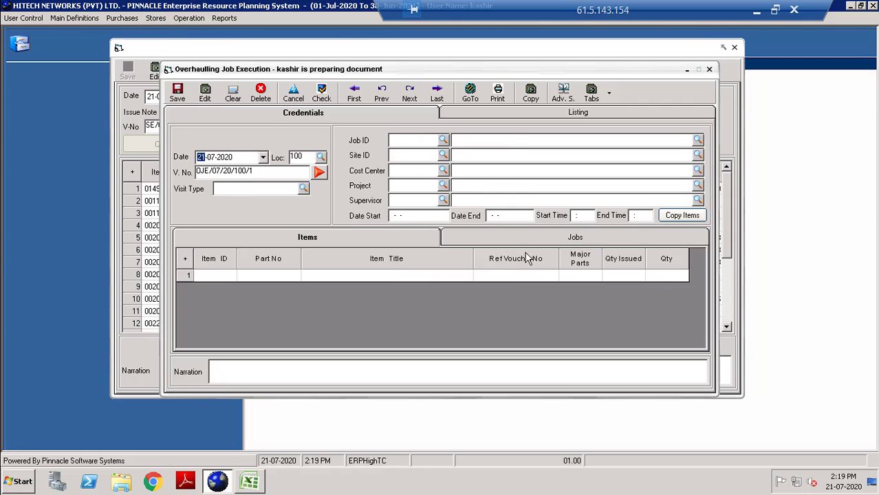
pyautogui.click(709, 69)
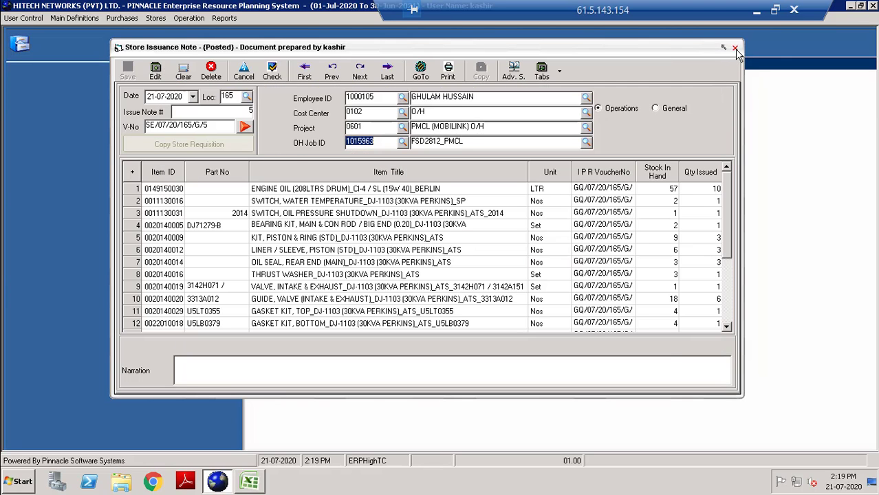
pyautogui.click(735, 48)
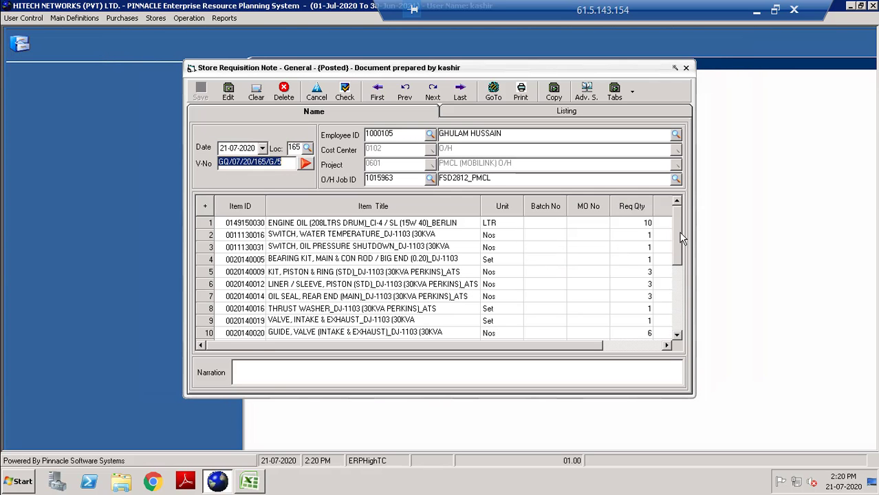
pyautogui.moveTo(681, 238); pyautogui.dragTo(679, 291)
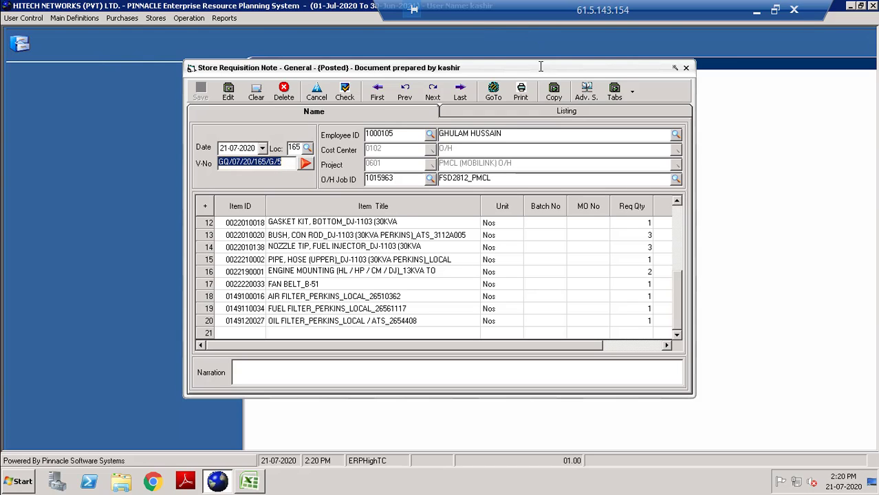
# Copy requisition GQ/07/20/165/G/5 into a new requisition, searching by ScrVoucher_No.
pyautogui.click(553, 92)
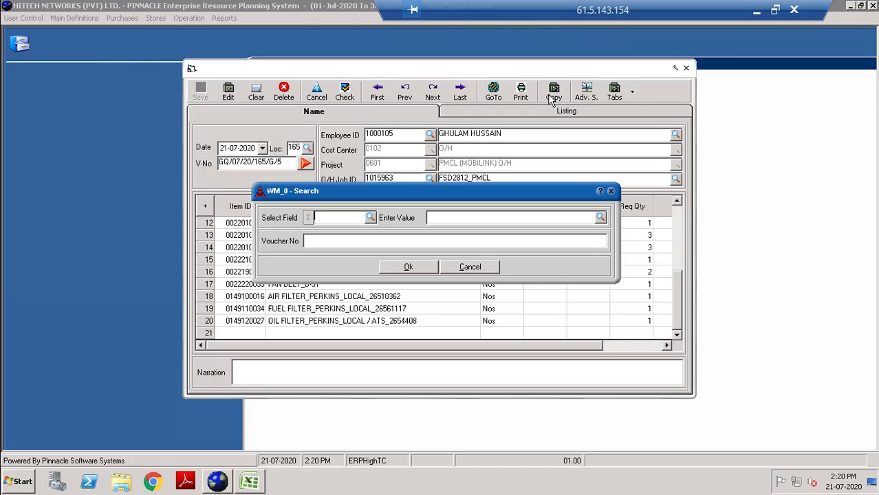
pyautogui.press('Down')
pyautogui.press('Down')
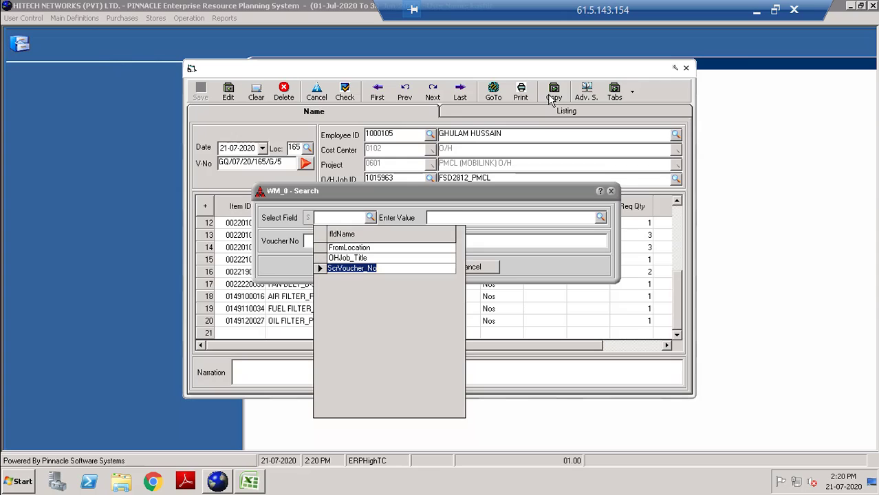
pyautogui.press('Return')
pyautogui.press('Tab')
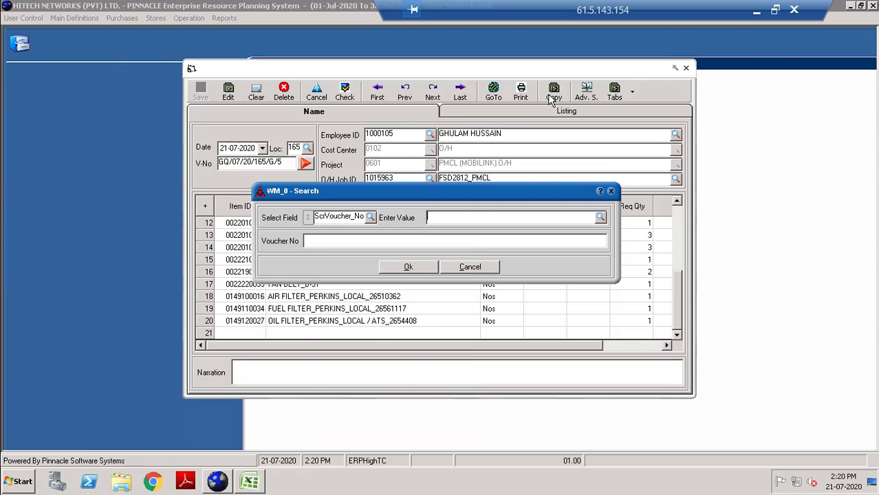
pyautogui.hotkey('ctrl', 'v')
pyautogui.press('Return')
pyautogui.press('Return')
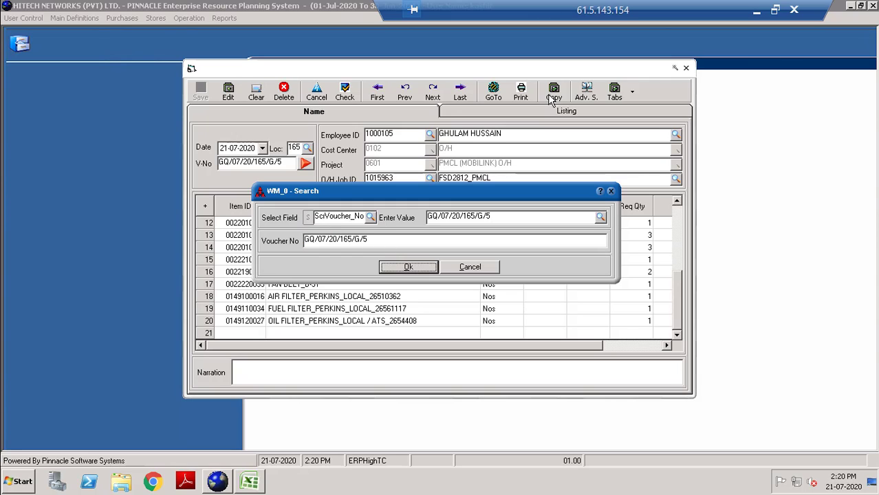
pyautogui.press('Return')
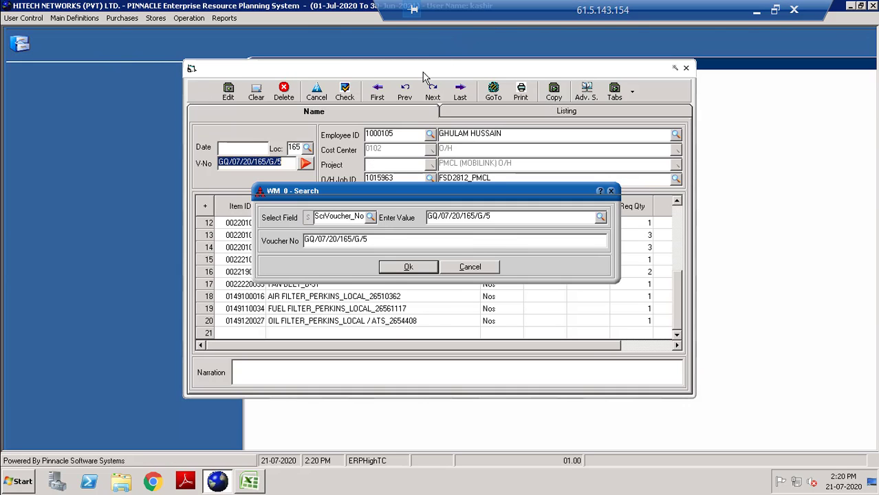
pyautogui.press('Return')
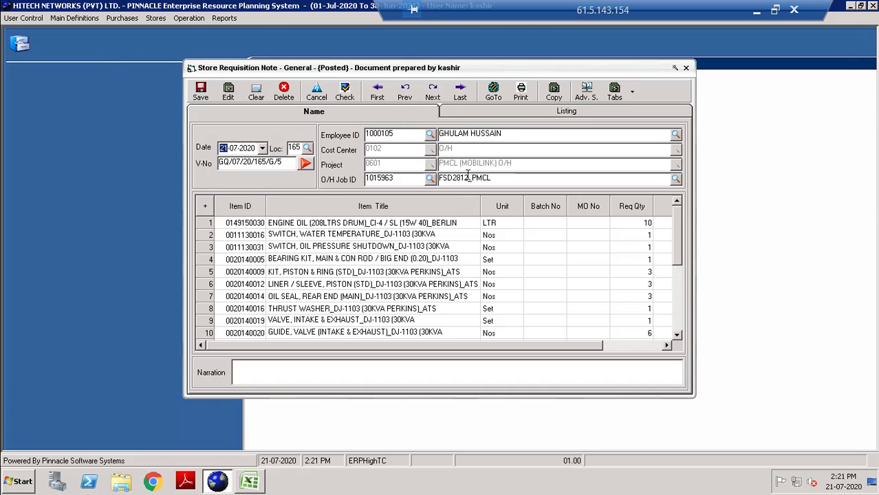
# Copy site ID ARA7546 from tracker cell C982 and return to the ERP.
pyautogui.click(756, 11)
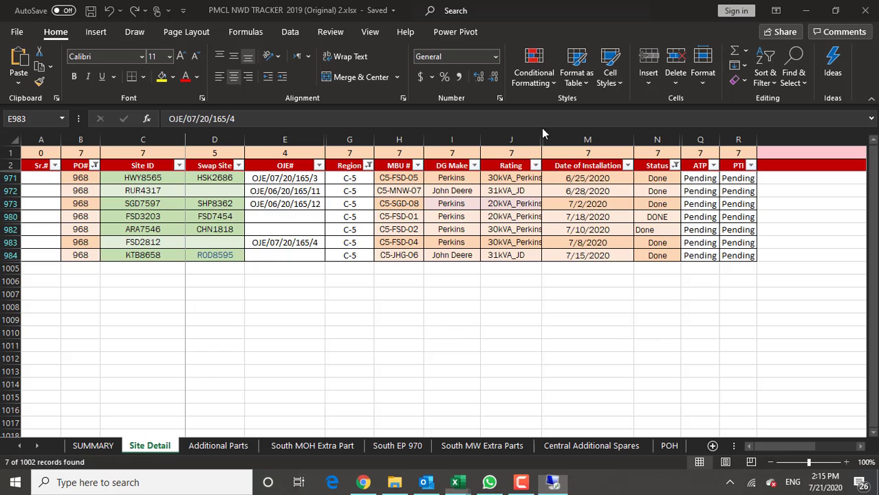
pyautogui.click(148, 232)
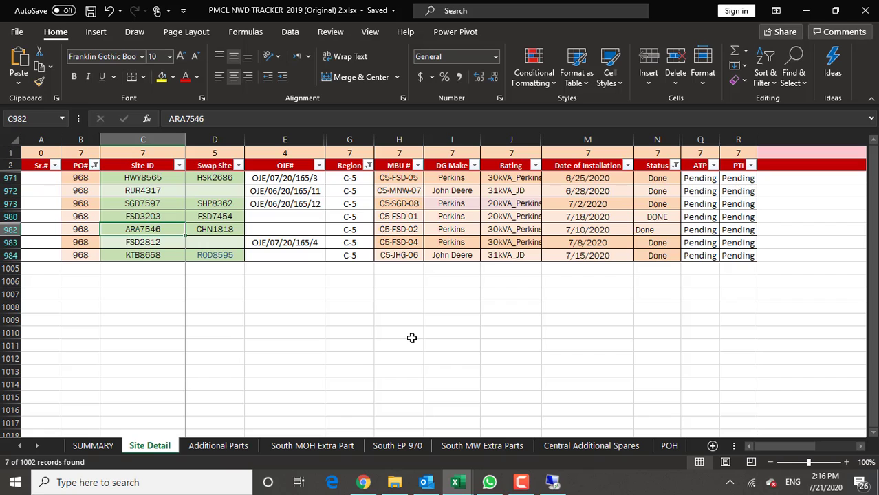
pyautogui.hotkey('ctrl', 'c')
pyautogui.click(552, 482)
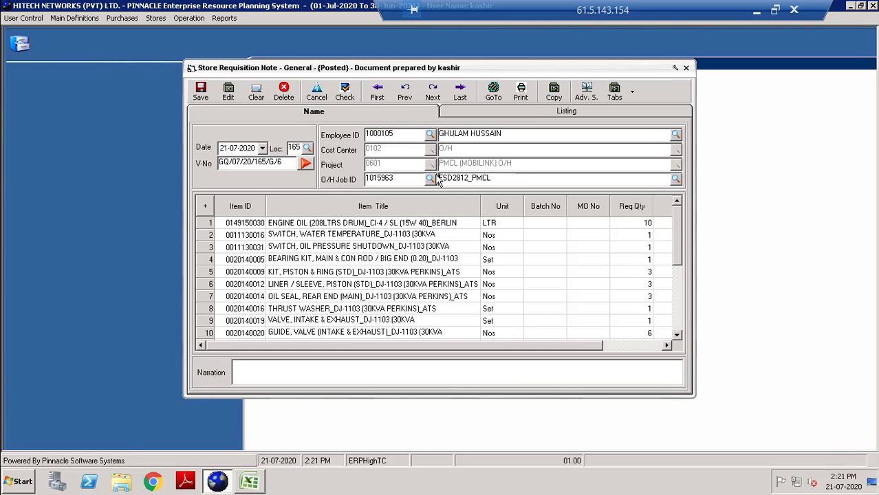
# Replace O/H job FSD2812_PMCL with ARA7546_PMCL on the new requisition.
pyautogui.moveTo(491, 179); pyautogui.dragTo(439, 182)
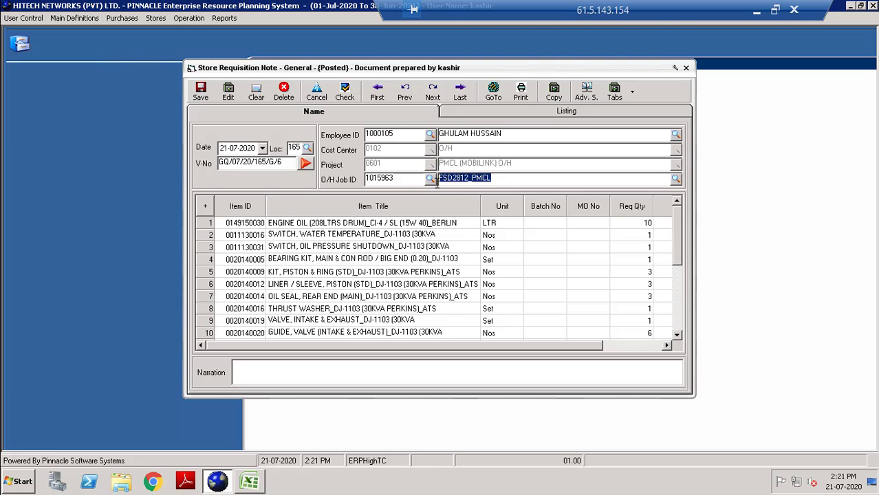
pyautogui.write('ARA7546')
pyautogui.press('Return')
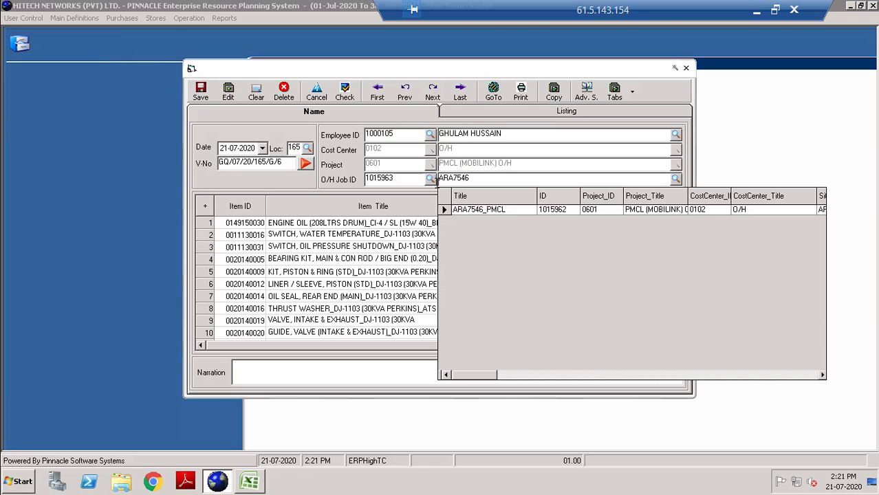
pyautogui.press('Return')
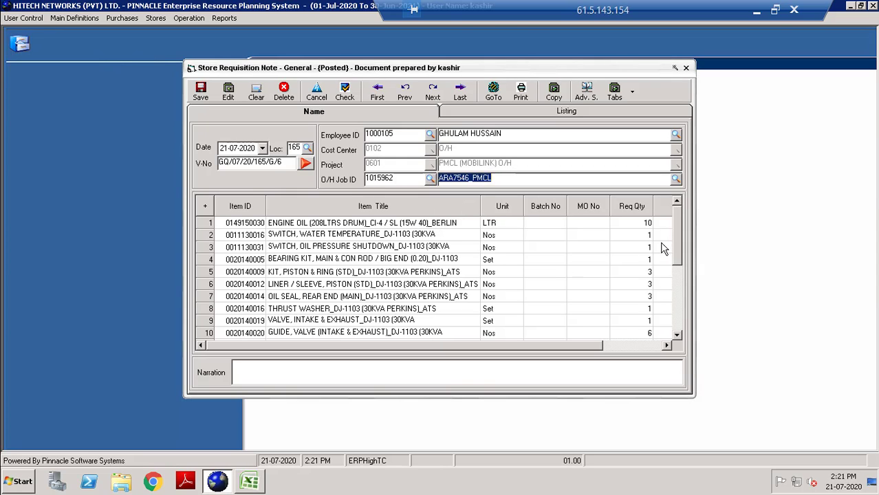
pyautogui.moveTo(677, 241); pyautogui.dragTo(677, 304)
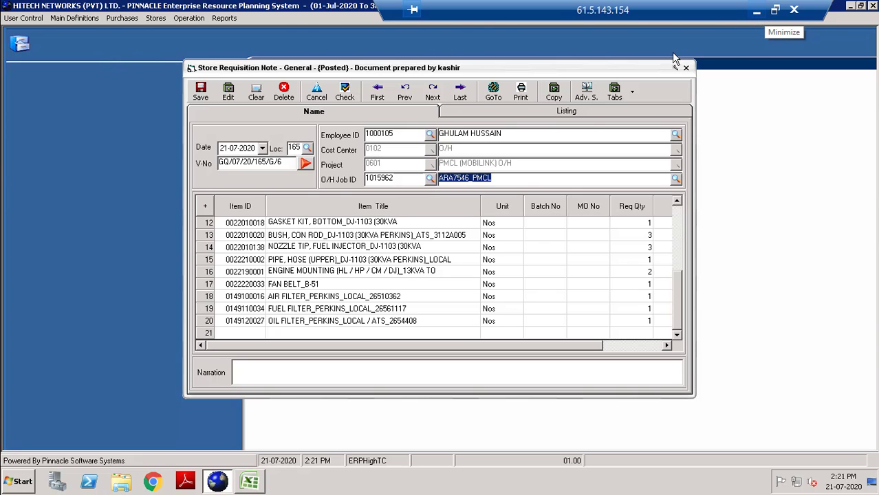
pyautogui.click(253, 483)
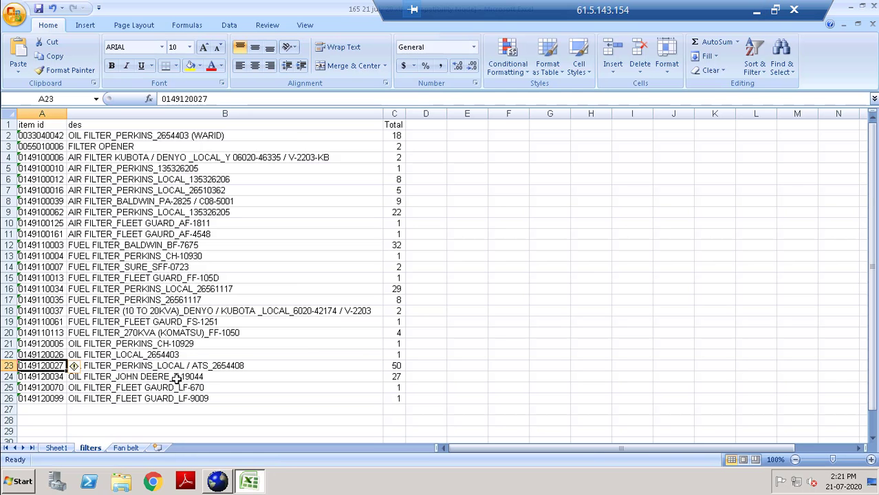
pyautogui.click(59, 447)
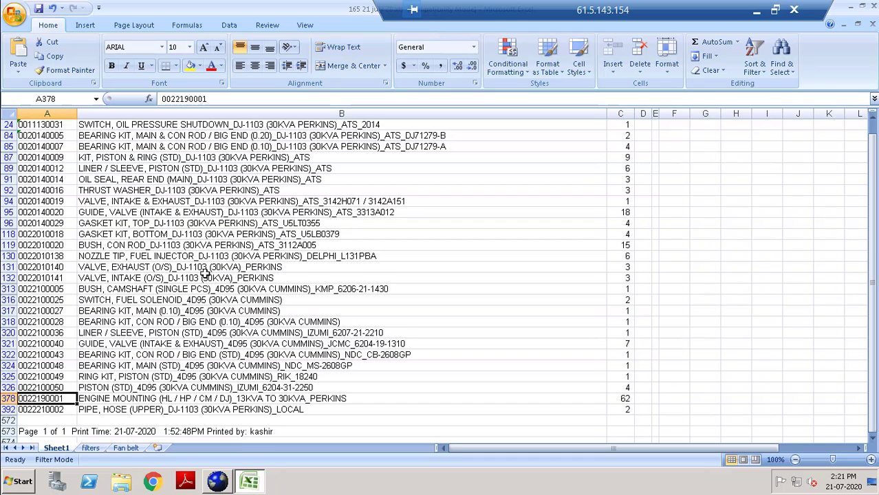
pyautogui.click(52, 267)
pyautogui.hotkey('ctrl', 'c')
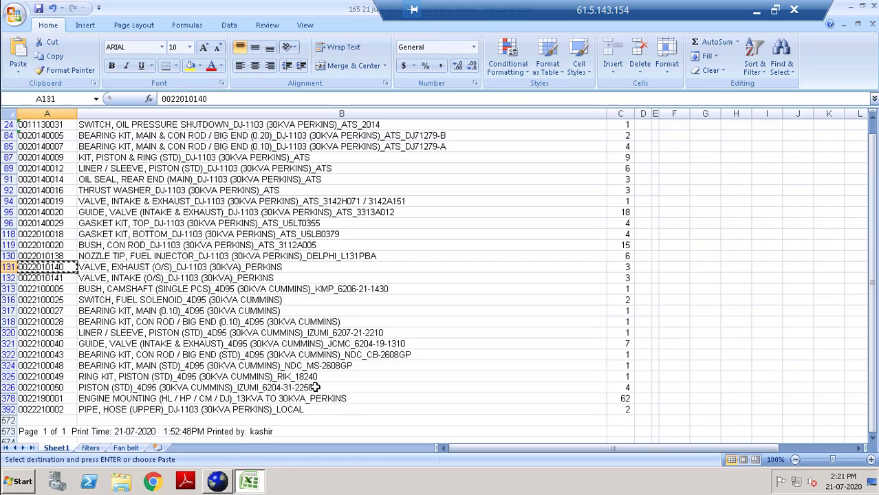
pyautogui.click(225, 485)
pyautogui.click(240, 334)
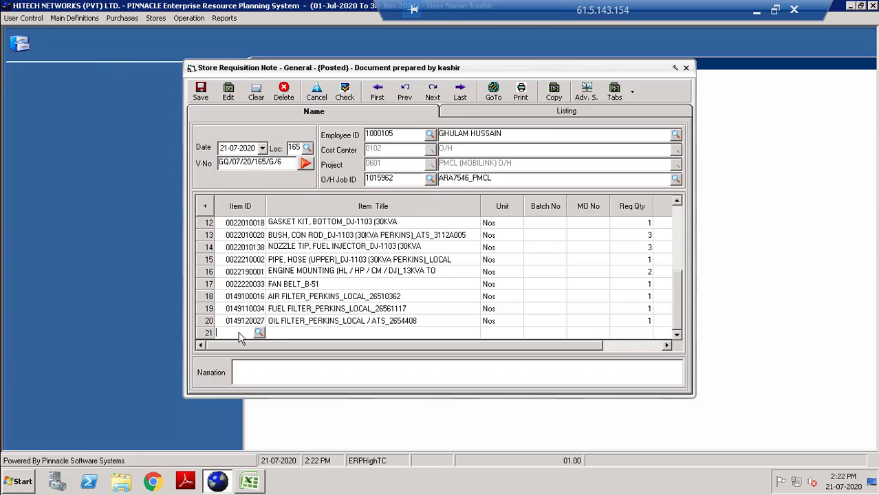
pyautogui.hotkey('ctrl', 'v')
pyautogui.press('Return')
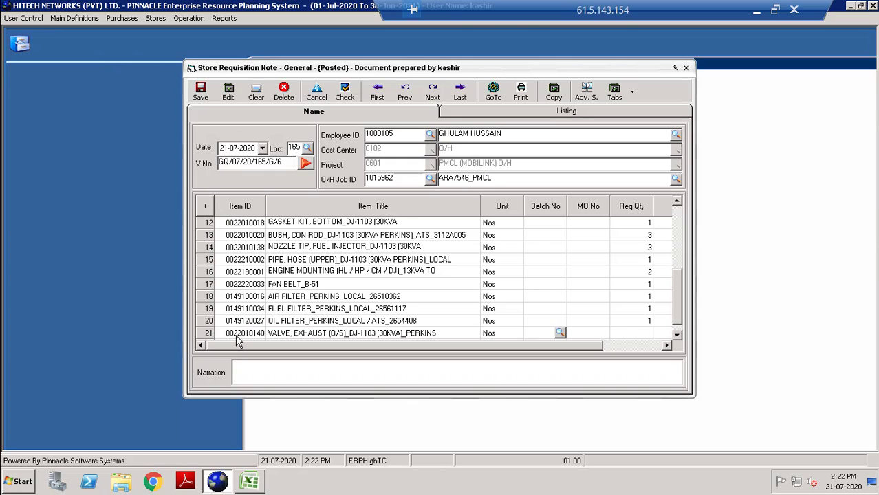
pyautogui.write('3')
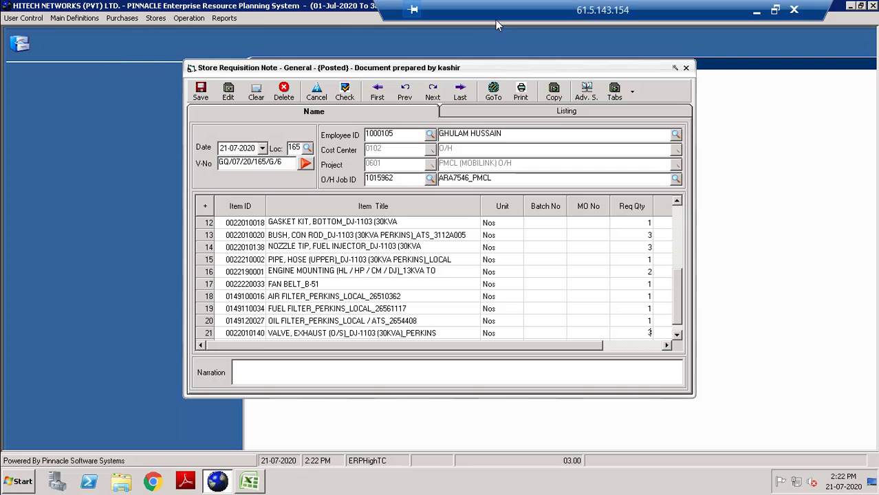
pyautogui.click(251, 482)
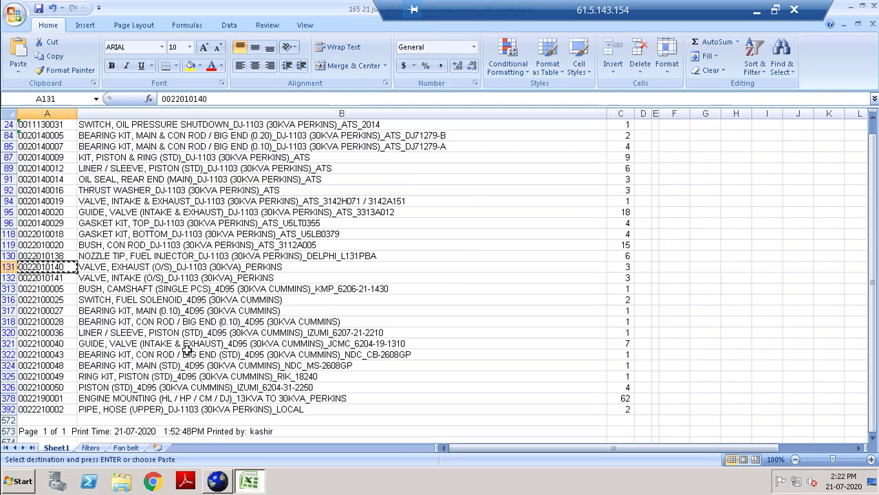
pyautogui.click(55, 278)
pyautogui.hotkey('ctrl', 'c')
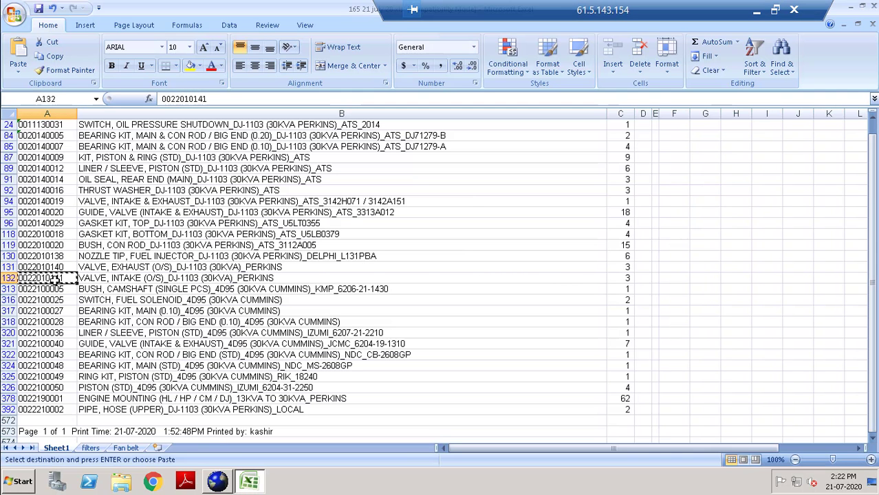
pyautogui.click(218, 482)
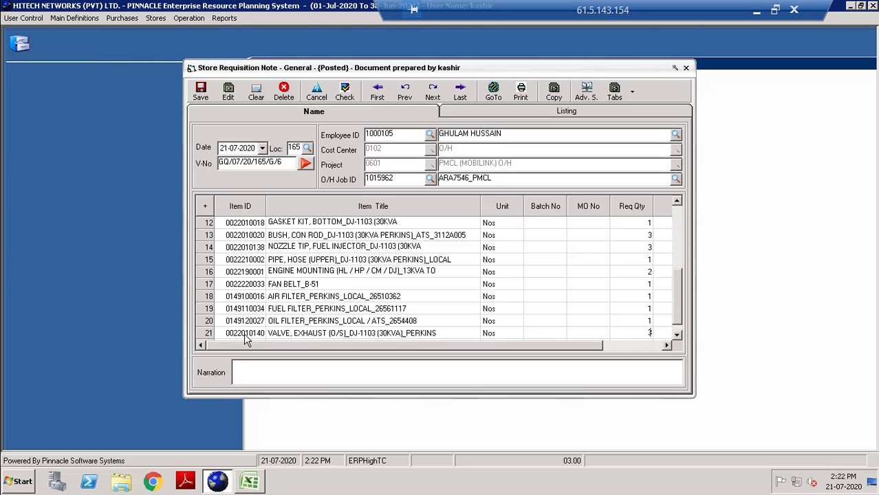
pyautogui.click(249, 335)
pyautogui.press('Down')
pyautogui.hotkey('ctrl', 'v')
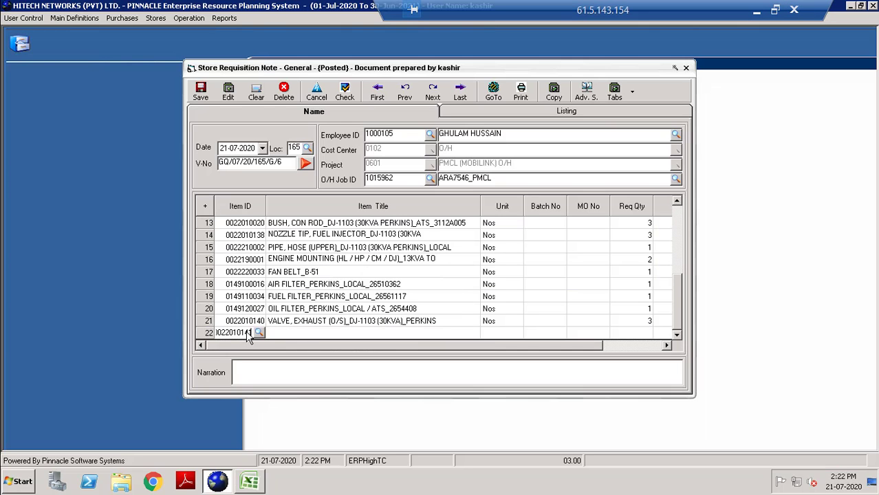
pyautogui.press('Return')
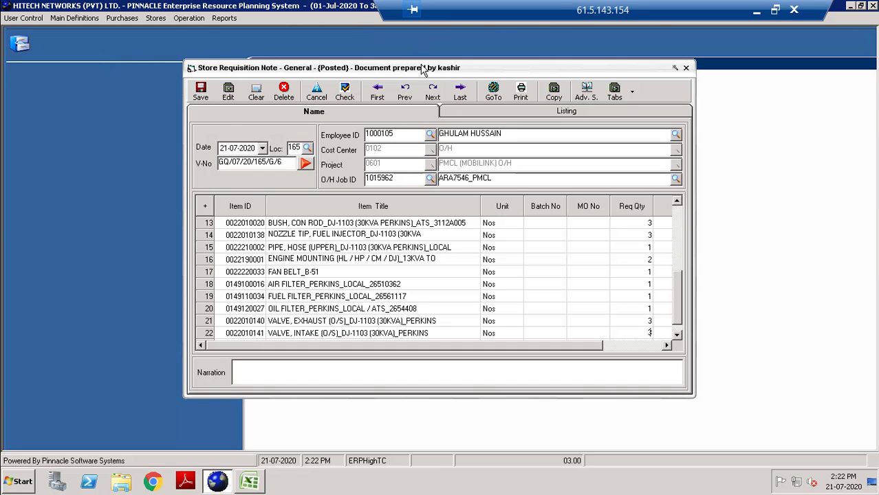
# Save the requisition, set location 165, and bring up the GoTo requisition lookup.
pyautogui.click(202, 92)
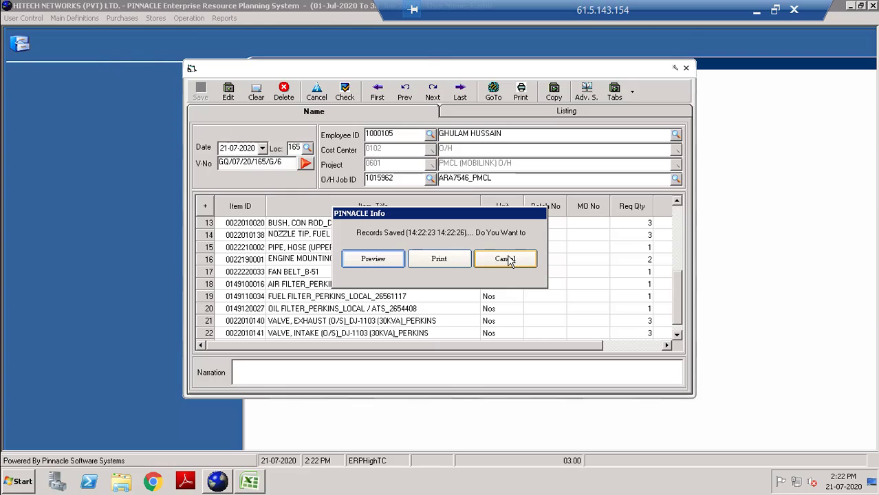
pyautogui.click(508, 260)
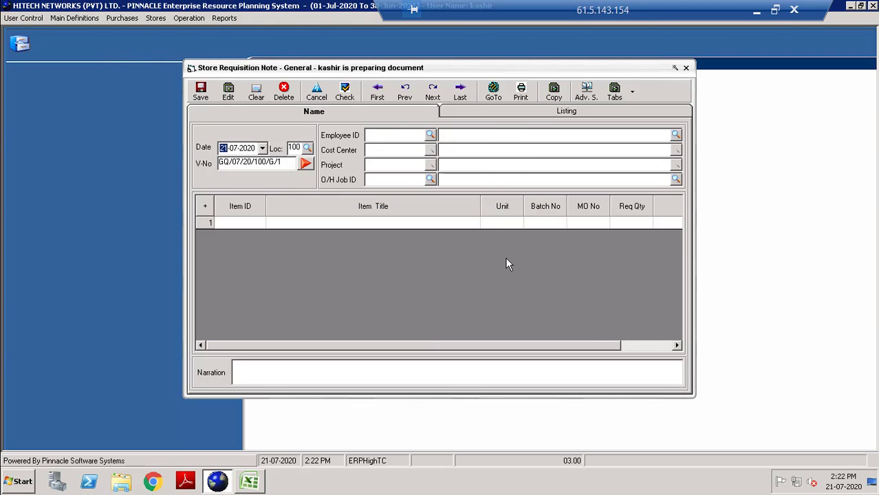
pyautogui.press('Tab')
pyautogui.write('165')
pyautogui.press('Tab')
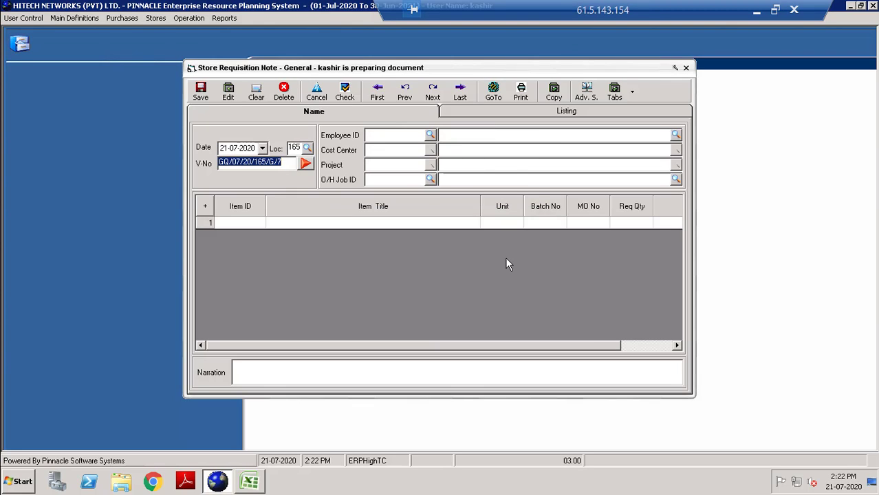
pyautogui.click(493, 92)
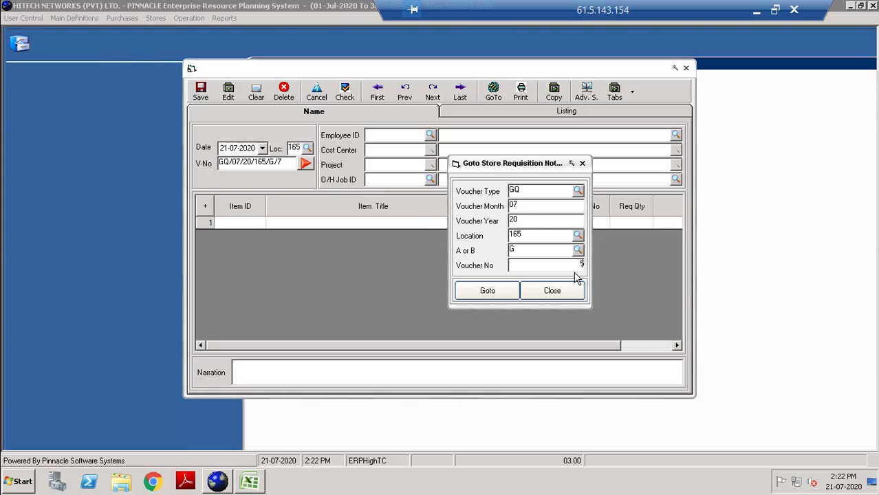
# Load the GQ requisitions at location 165 and step forward to G/6.
pyautogui.click(490, 291)
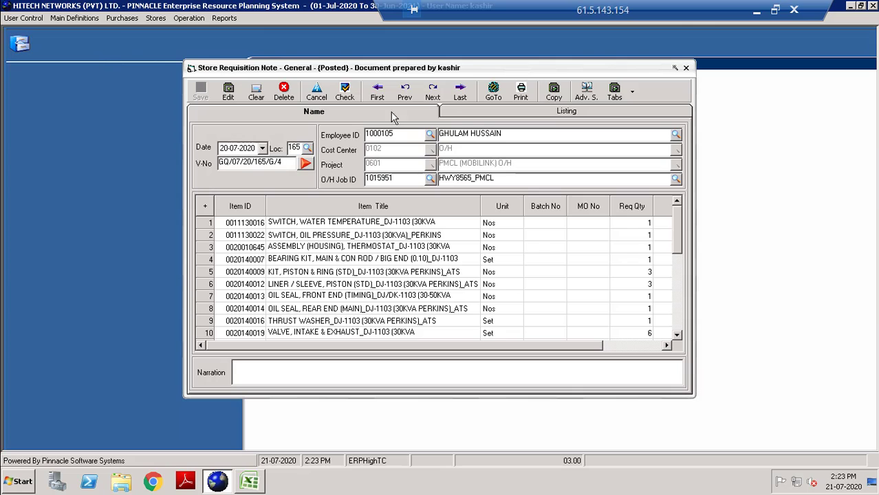
pyautogui.click(434, 96)
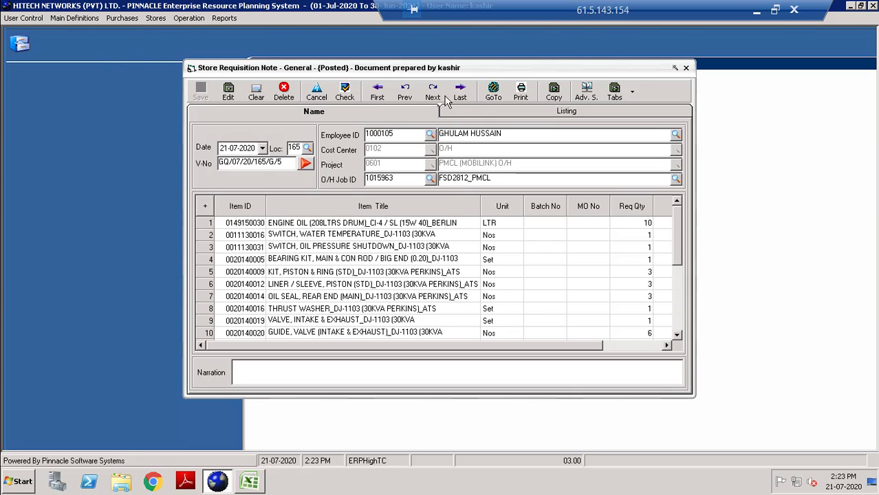
pyautogui.click(436, 95)
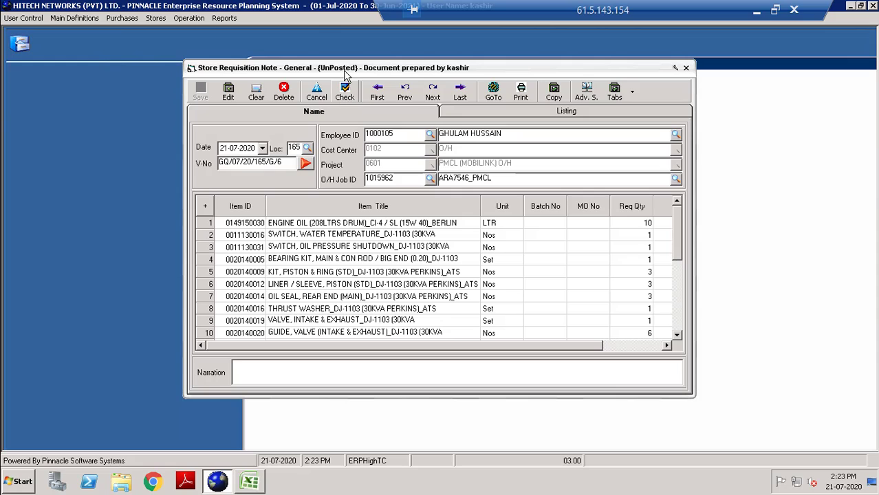
# Mark requisition G/6 as checked and select its voucher number.
pyautogui.click(346, 95)
pyautogui.click(436, 271)
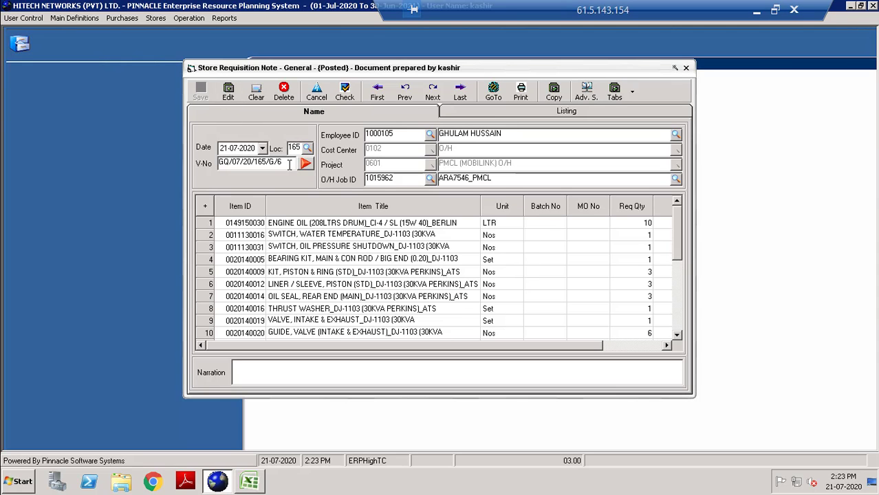
pyautogui.doubleClick(287, 163)
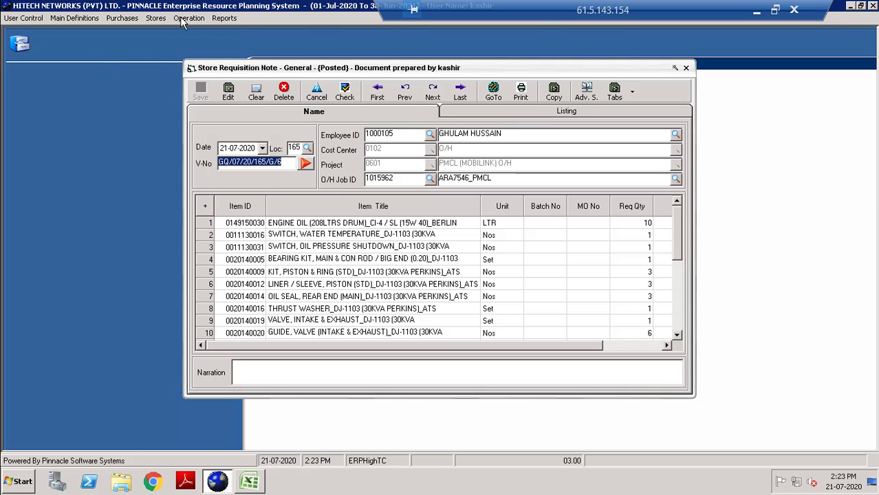
# Create a Parts Issuance Note at location 165 copying items from requisition GQ/07/20/165/G/6.
pyautogui.click(156, 18)
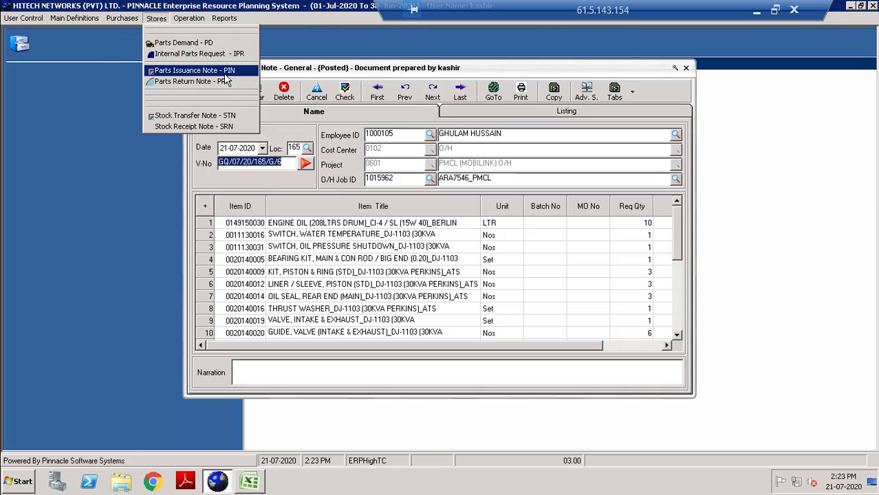
pyautogui.click(227, 70)
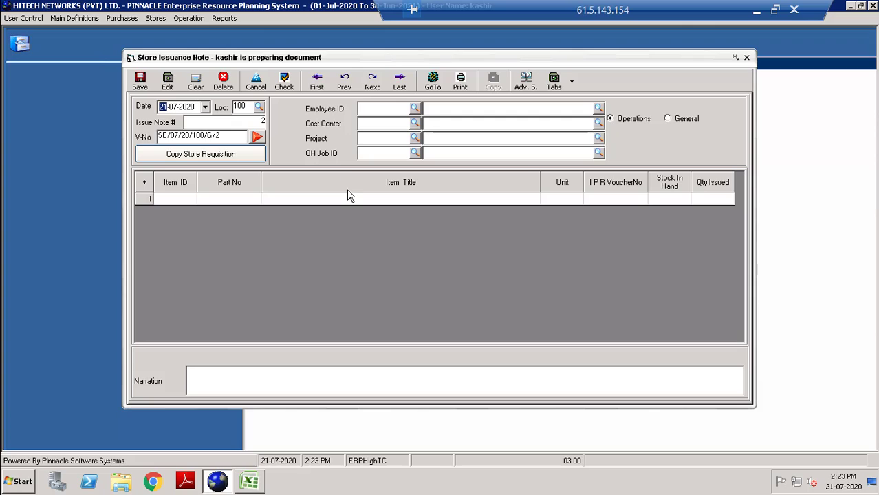
pyautogui.press('Tab')
pyautogui.write('165')
pyautogui.click(244, 158)
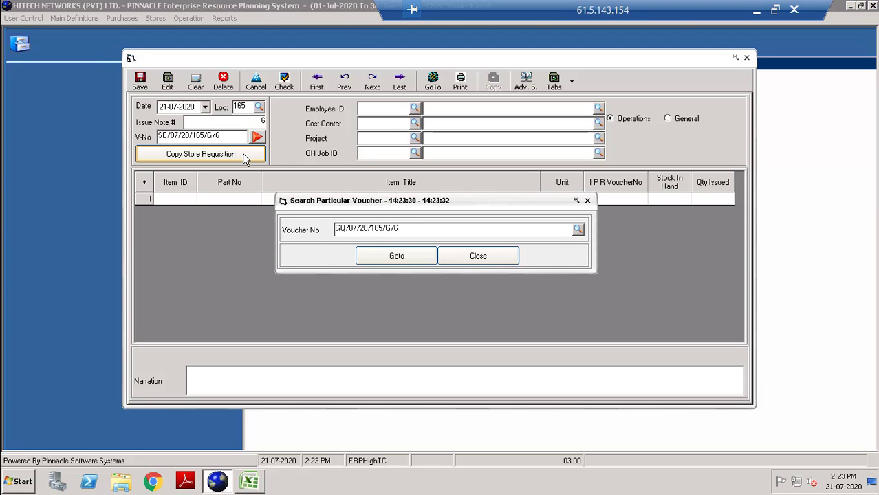
pyautogui.press('Tab')
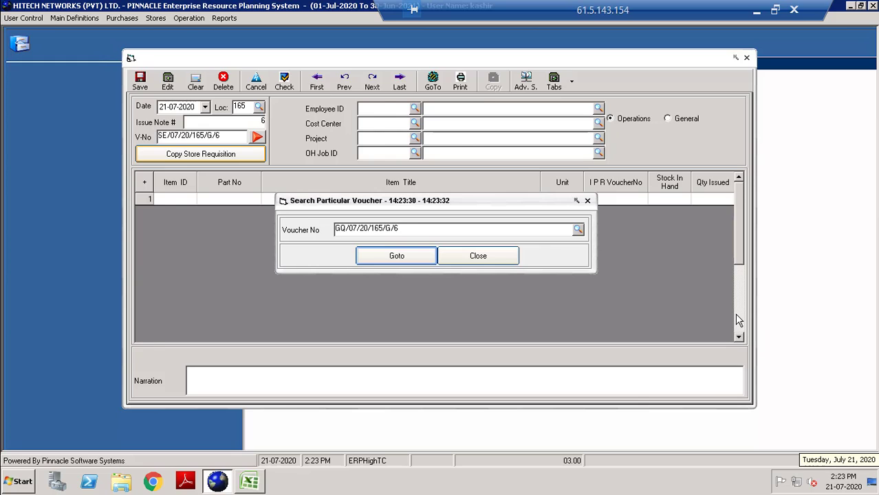
pyautogui.press('Return')
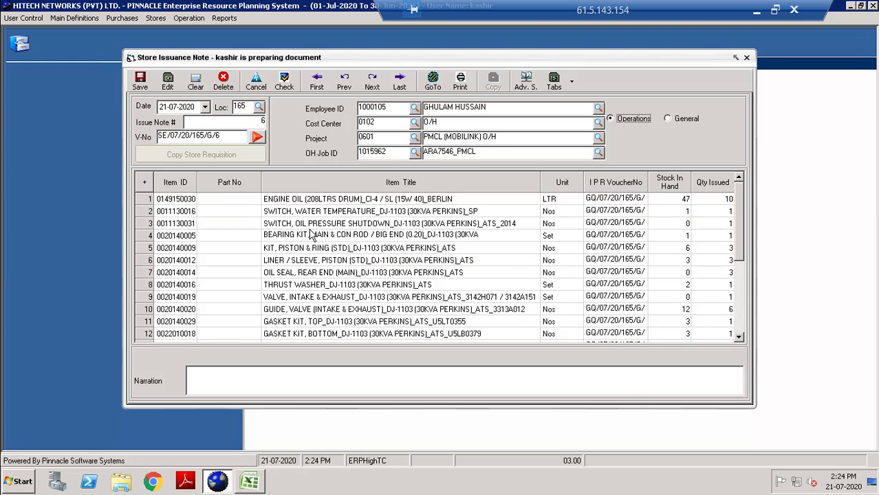
# Delete the oil pressure shutdown switch, rear oil seal and zero-stock VALVE, INTAKE & EXHAUST rows.
pyautogui.click(404, 223)
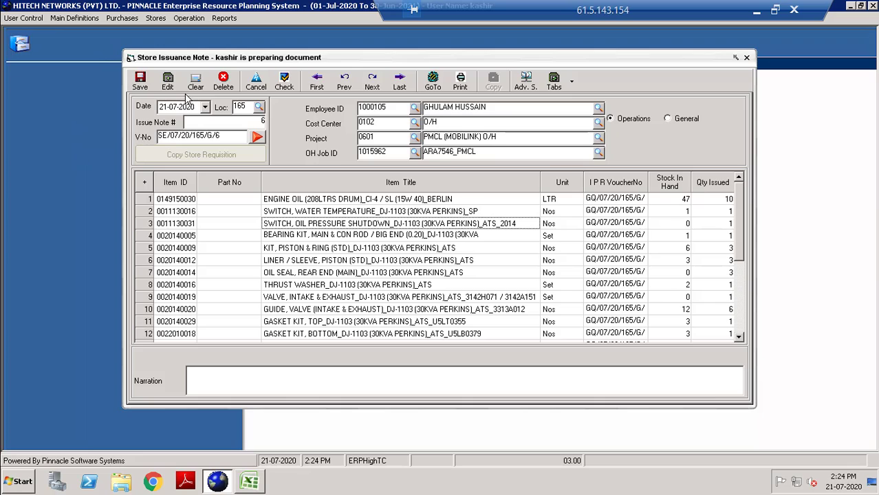
pyautogui.click(224, 82)
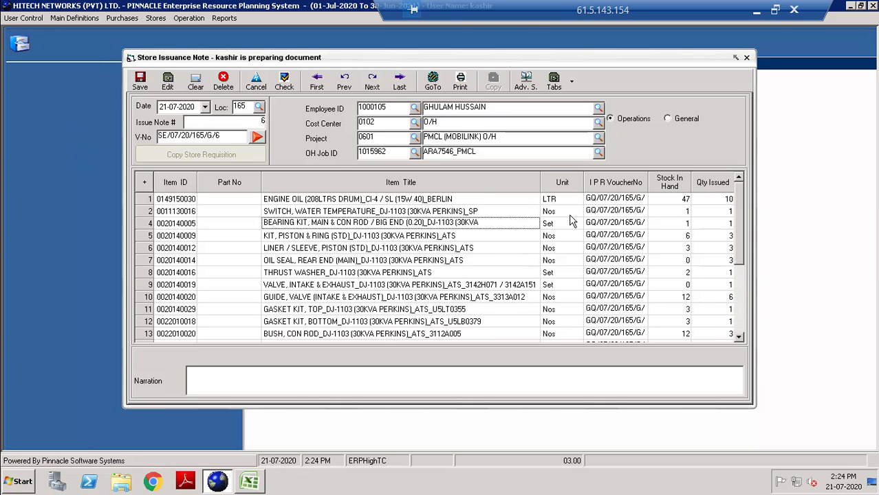
pyautogui.click(686, 262)
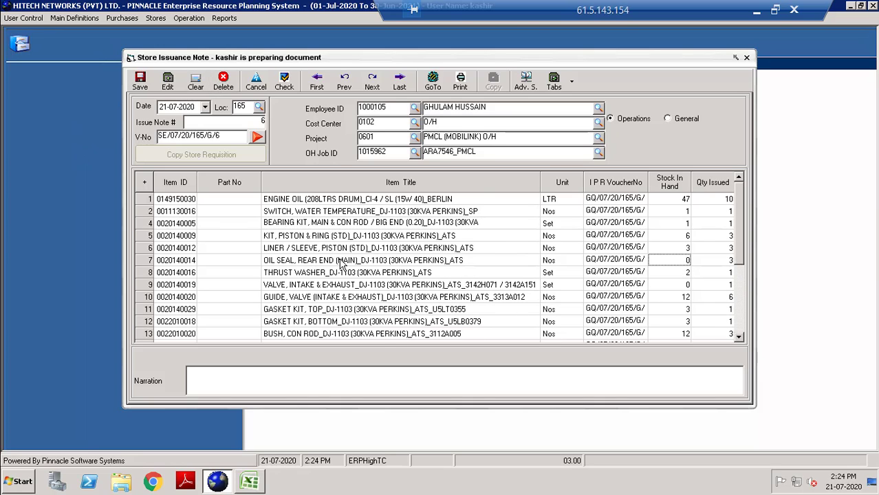
pyautogui.click(223, 82)
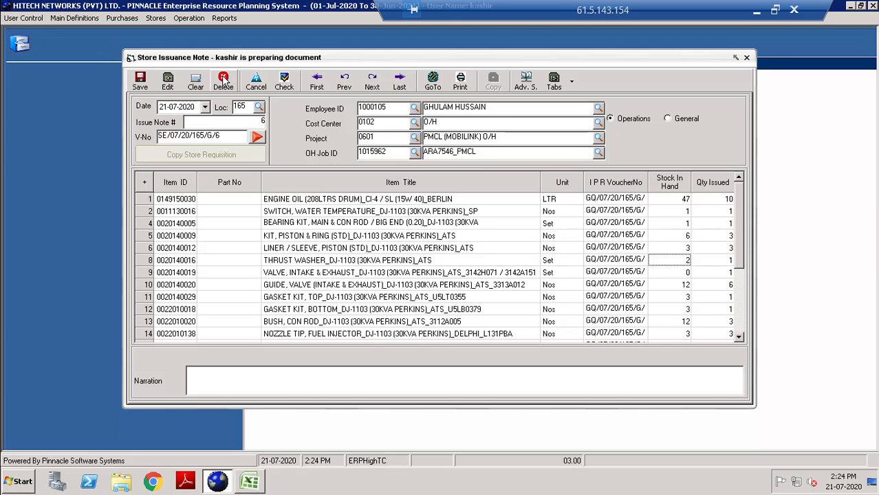
pyautogui.click(349, 275)
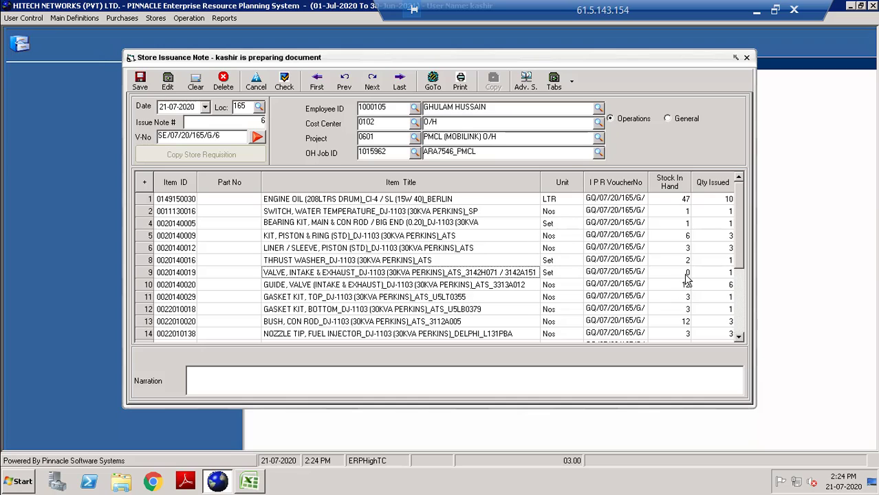
pyautogui.click(227, 82)
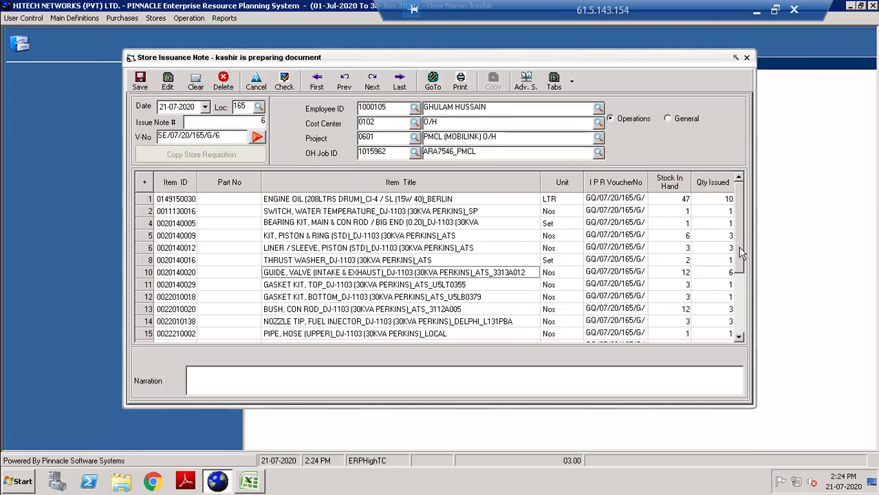
pyautogui.moveTo(738, 247); pyautogui.dragTo(740, 330)
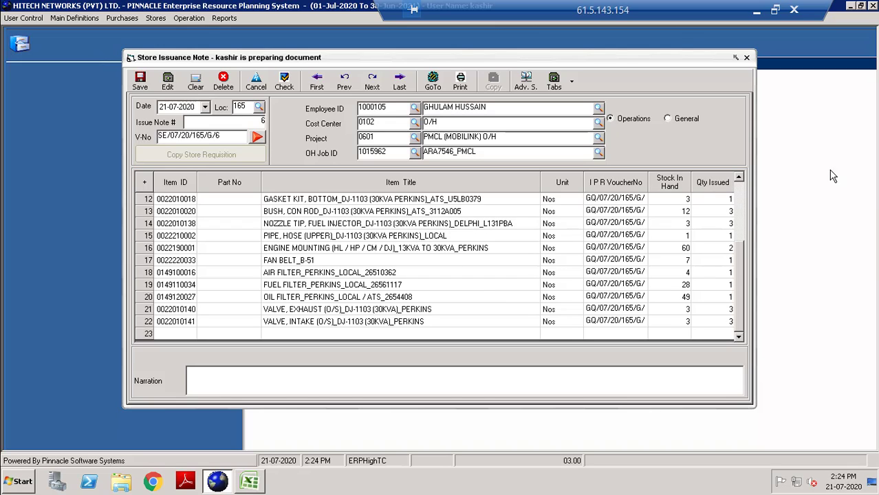
pyautogui.moveTo(740, 278); pyautogui.dragTo(734, 201)
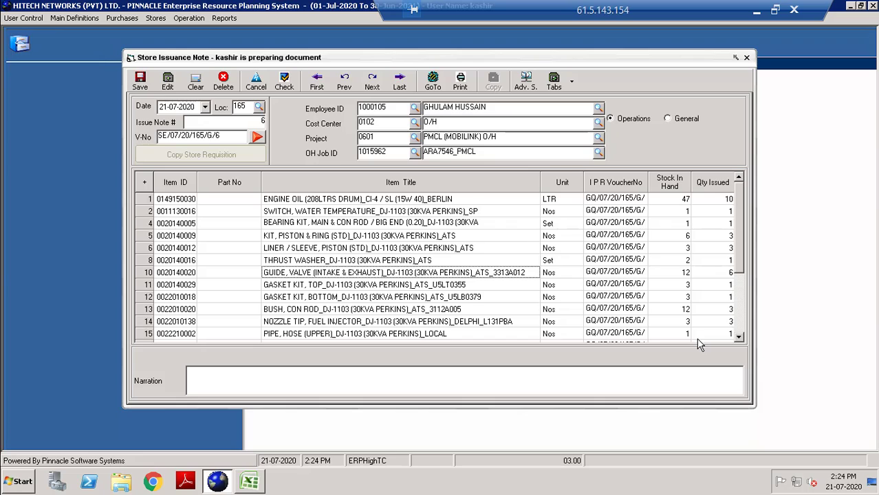
pyautogui.moveTo(740, 251); pyautogui.dragTo(743, 318)
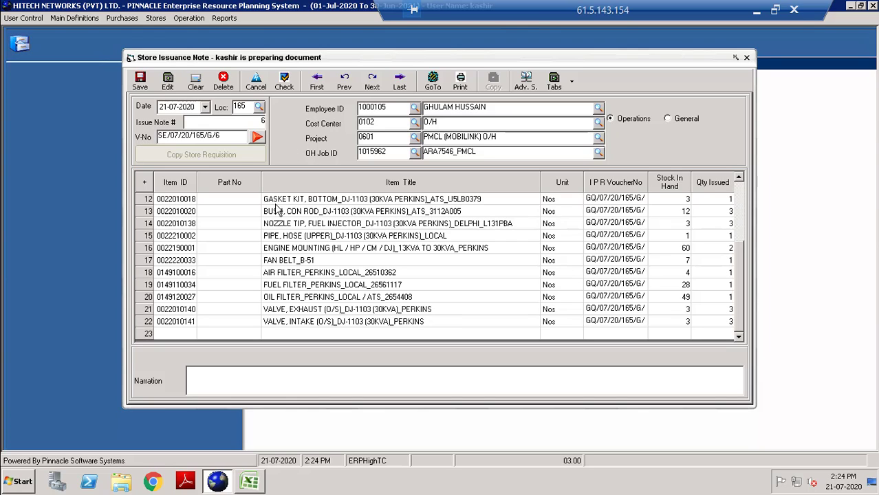
# Save the issuance note and reopen SE/07/20/165/G/6 through GoTo at location 165.
pyautogui.click(141, 84)
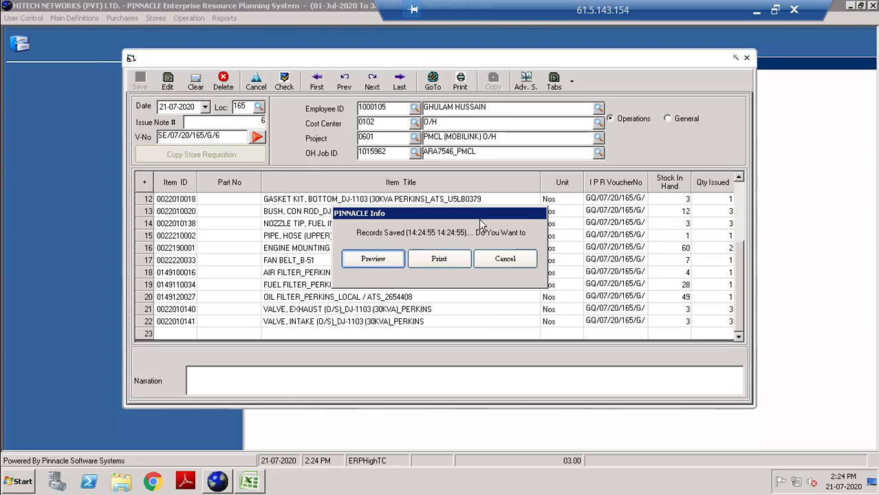
pyautogui.click(504, 258)
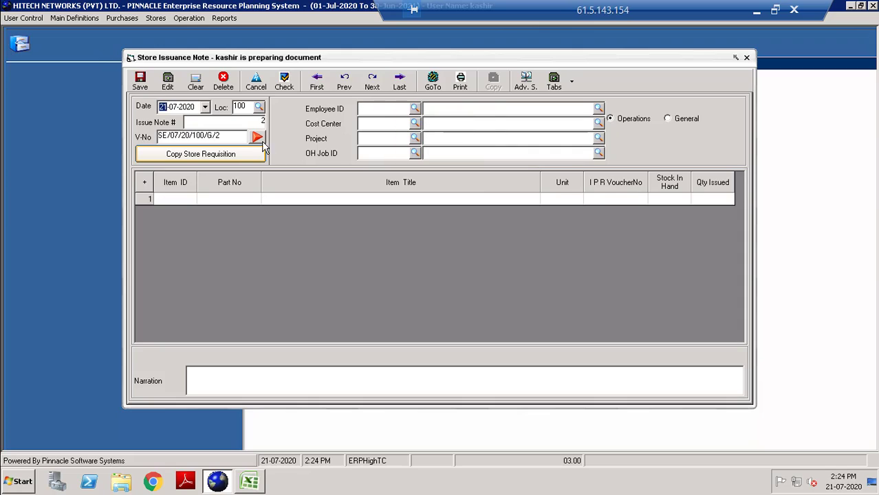
pyautogui.press('Tab')
pyautogui.write('1')
pyautogui.press('Tab')
pyautogui.click(432, 82)
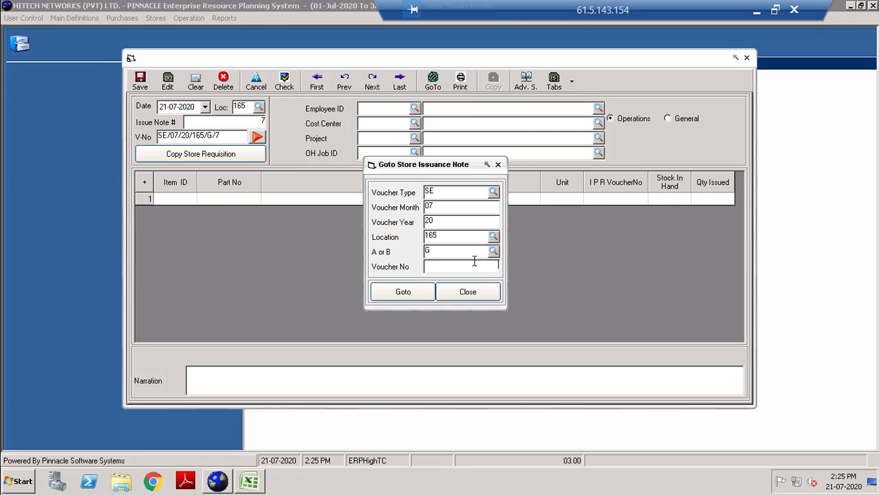
pyautogui.click(418, 297)
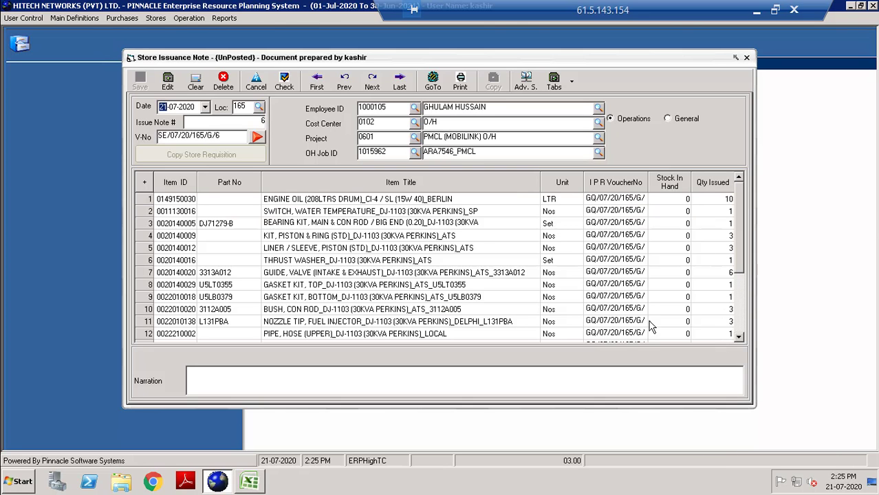
# Mark issuance note G/6 as checked and select OH Job ID 1015962.
pyautogui.click(284, 81)
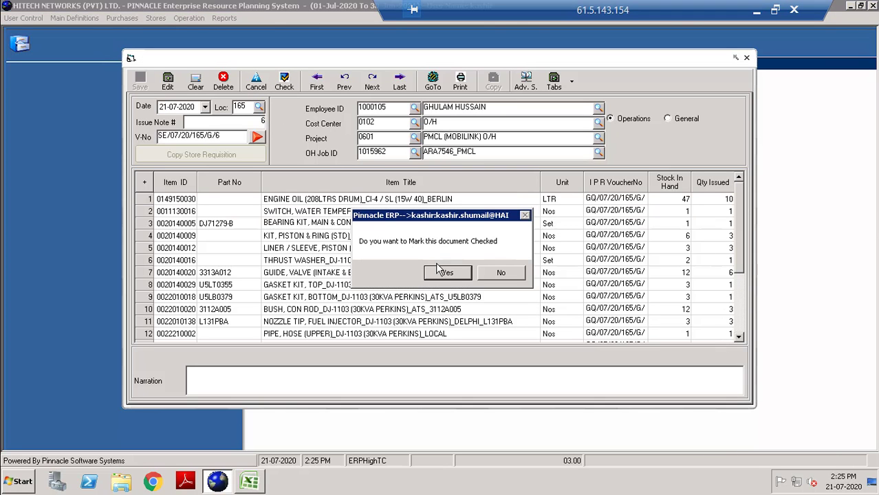
pyautogui.click(447, 270)
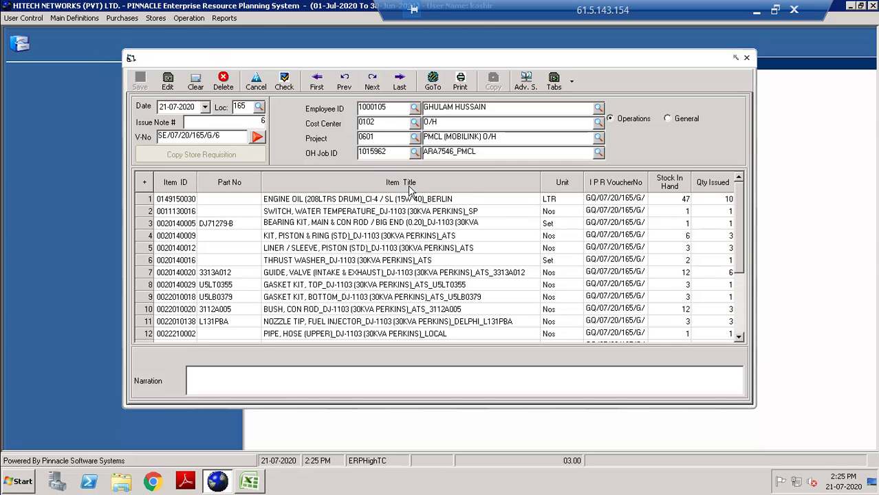
pyautogui.click(393, 152)
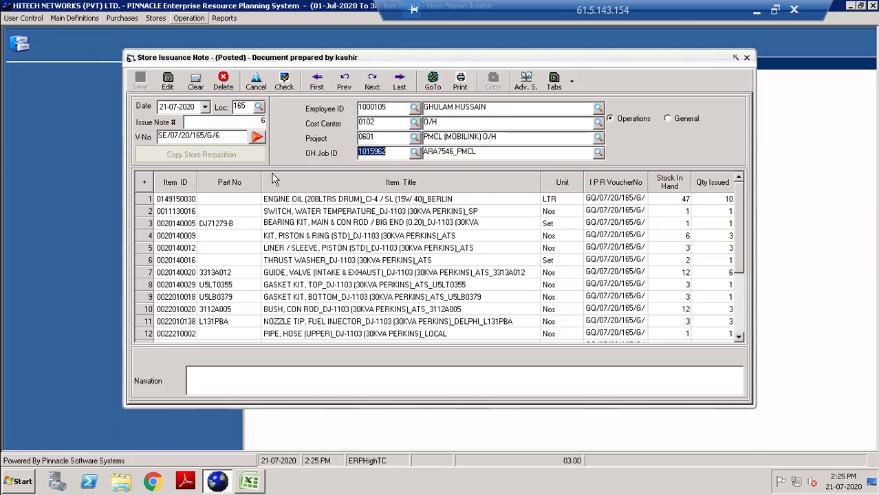
# Fill the job execution header: location 165, Chargeable visit, job 1015962, supervisor 1000105, dates 01072020 and 07-Jul-2020.
pyautogui.click(375, 168)
pyautogui.press('Tab')
pyautogui.write('165')
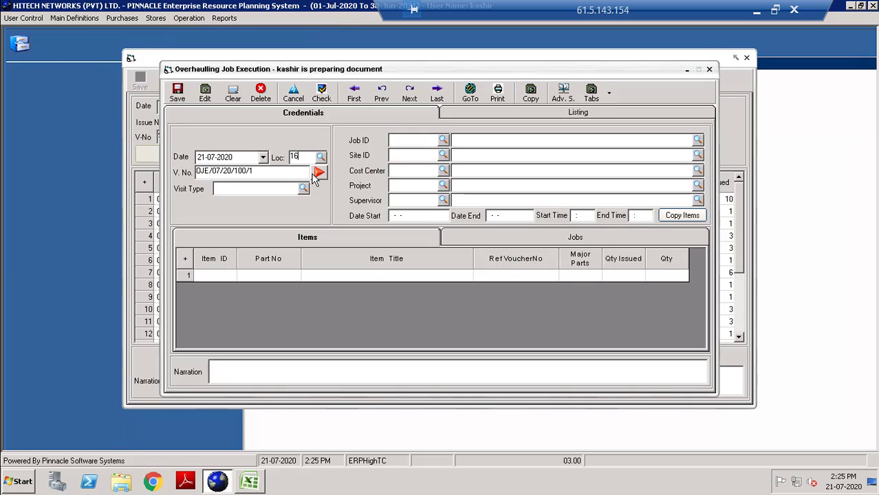
pyautogui.press('Tab')
pyautogui.press('Tab')
pyautogui.press('Tab')
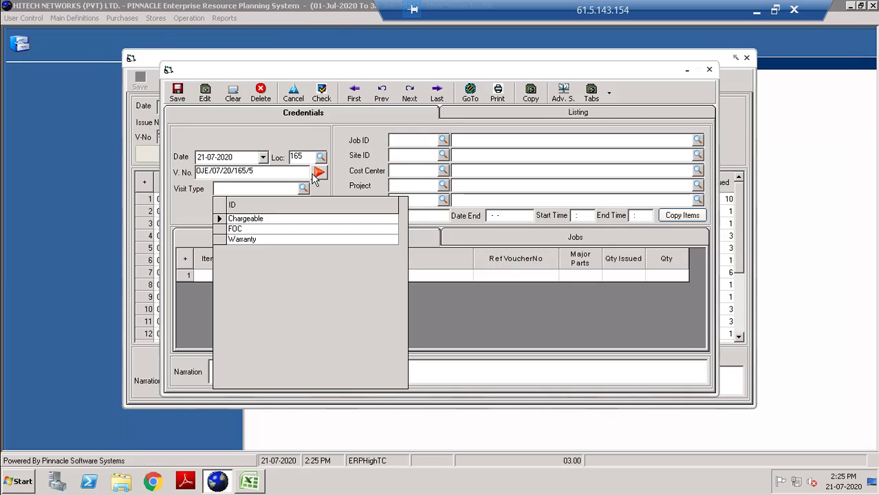
pyautogui.press('Return')
pyautogui.write('1015962')
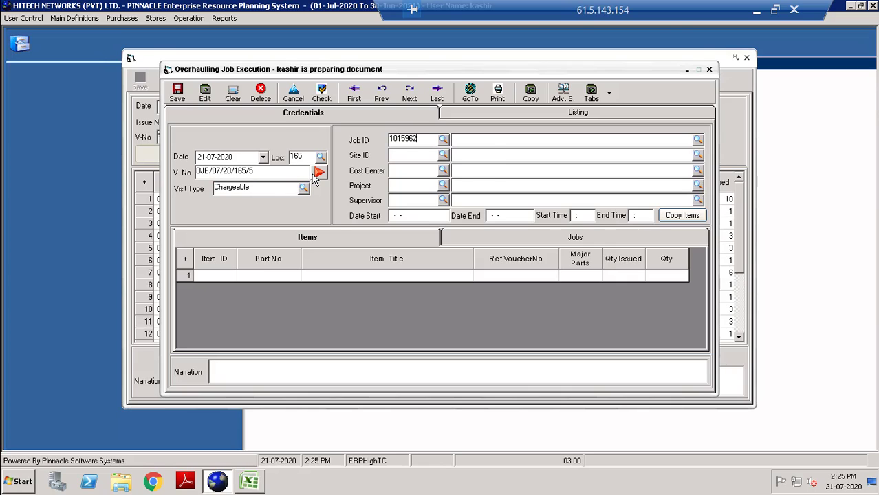
pyautogui.press('Return')
pyautogui.click(399, 200)
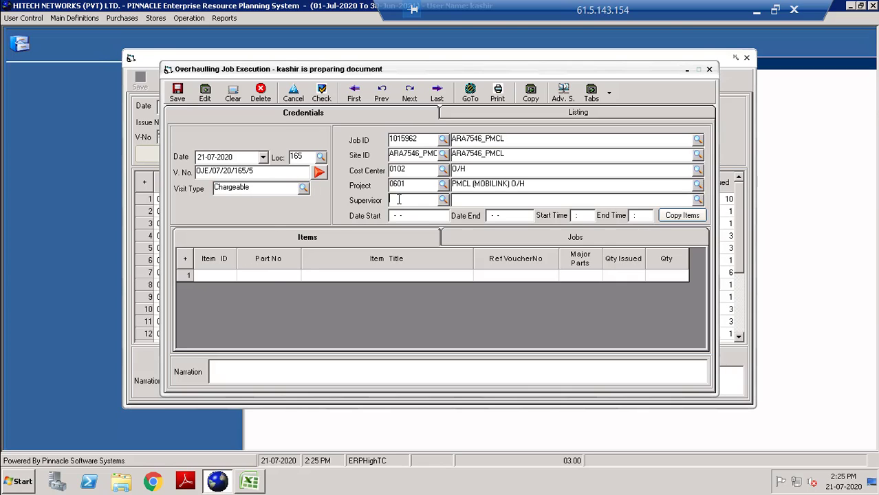
pyautogui.write('1000105')
pyautogui.press('Return')
pyautogui.press('Return')
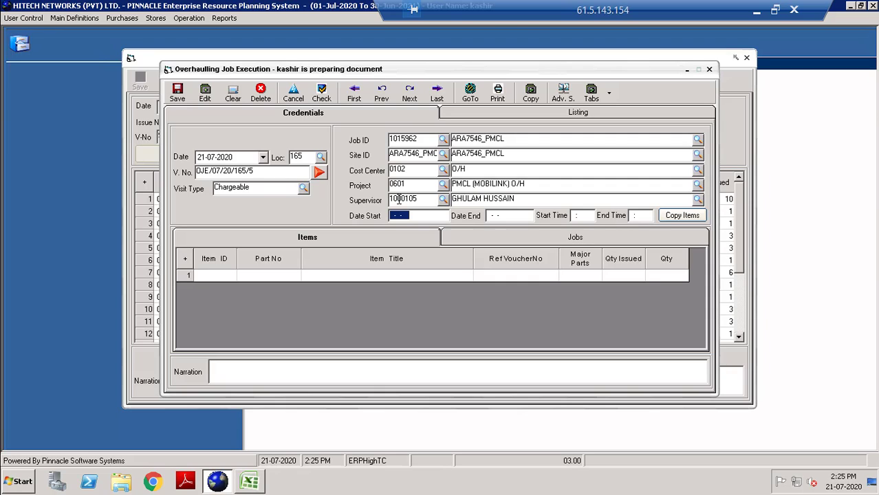
pyautogui.write('01072020')
pyautogui.press('Return')
pyautogui.write('0')
pyautogui.write('7-Jul-2020')
pyautogui.press('Return')
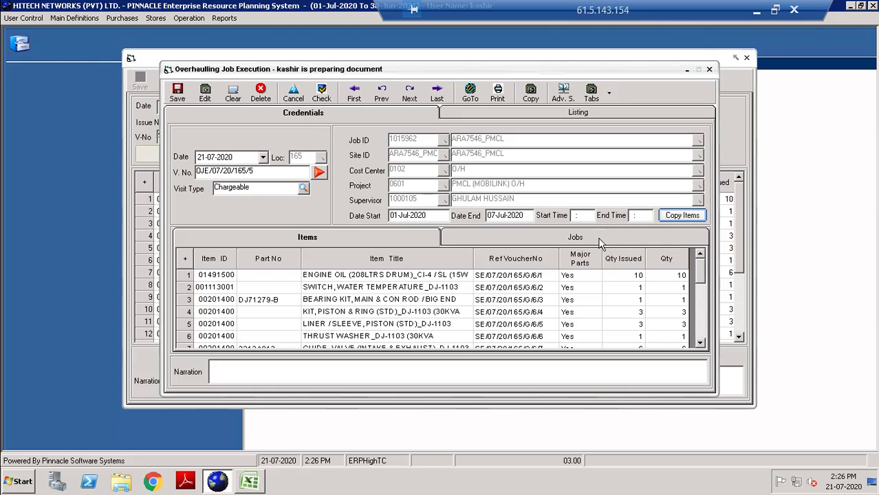
# Add job 0221 on the Jobs tab with major parts set to N.
pyautogui.click(574, 238)
pyautogui.click(223, 275)
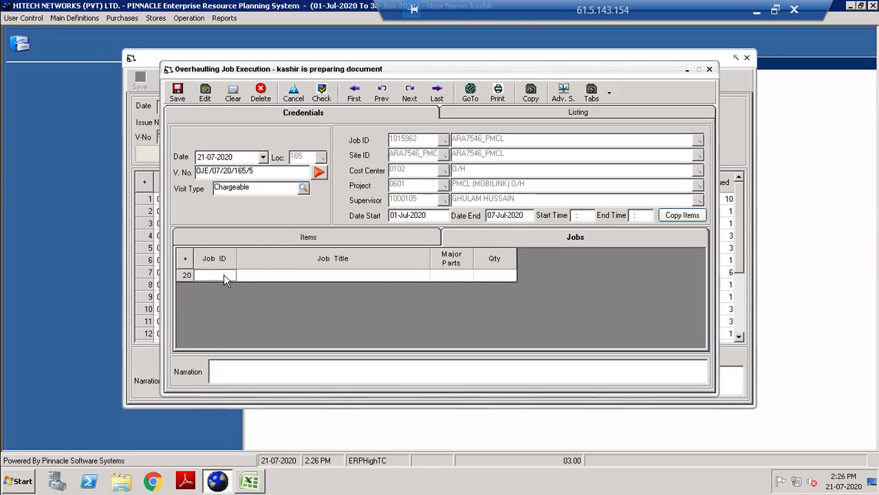
pyautogui.write('0221')
pyautogui.press('Return')
pyautogui.press('Return')
pyautogui.write('N')
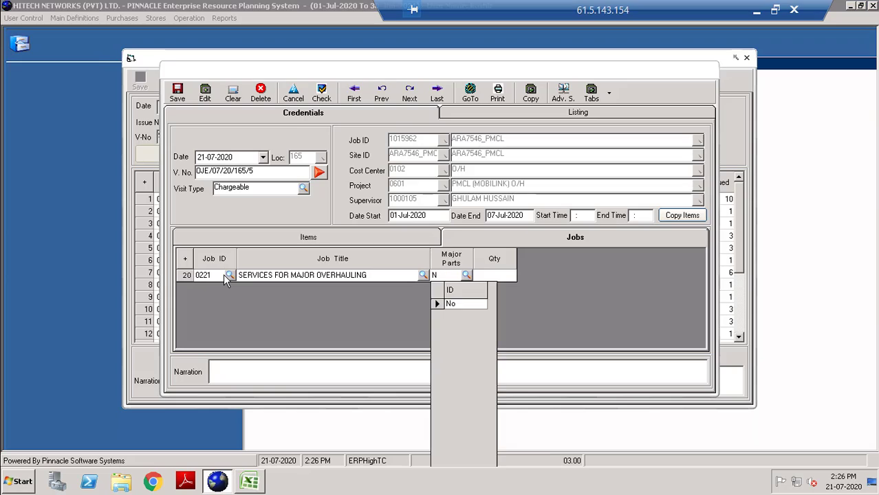
pyautogui.press('Return')
pyautogui.press('Return')
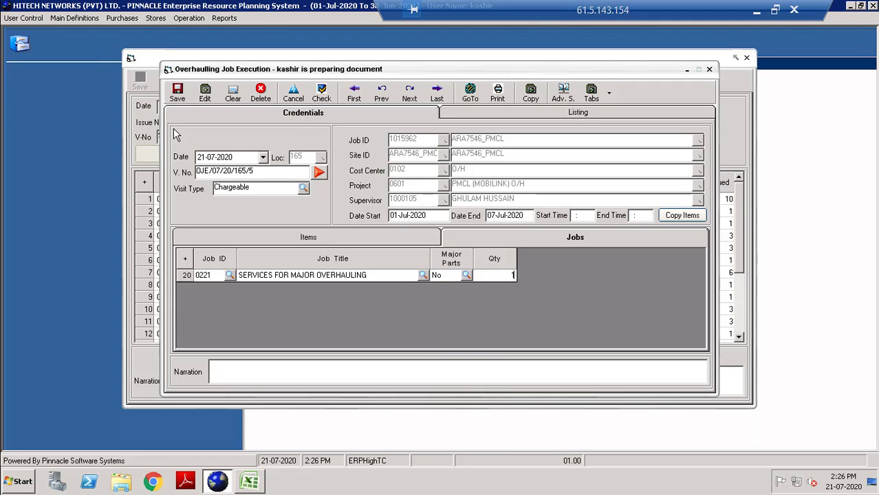
# Copy the new OJE voucher number and save the overhauling job execution.
pyautogui.click(262, 176)
pyautogui.hotkey('ctrl', 'c')
pyautogui.click(180, 94)
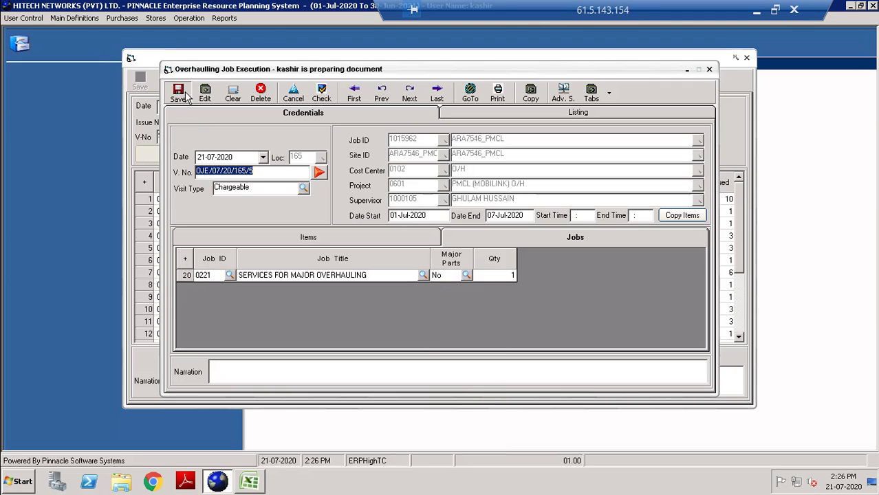
pyautogui.click(756, 13)
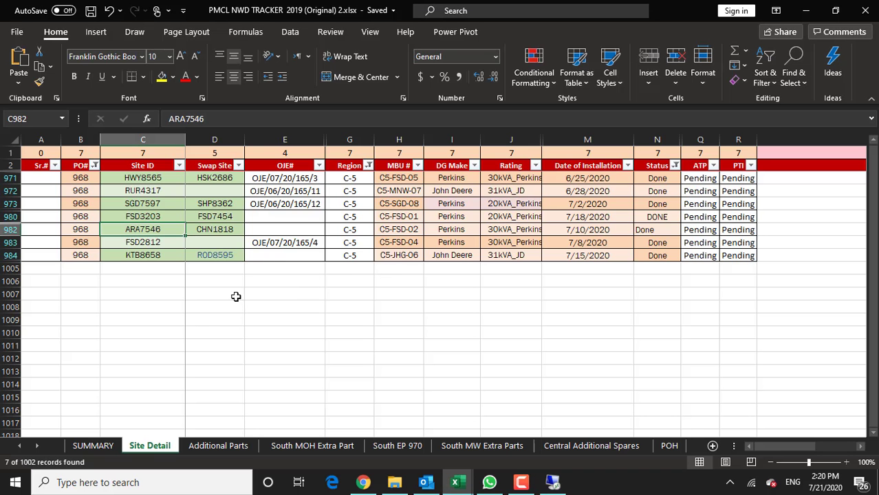
# Paste OJE/07/20/165/5 into ARA7546's OJE# cell E982, then dismiss the ERP save message.
pyautogui.click(303, 230)
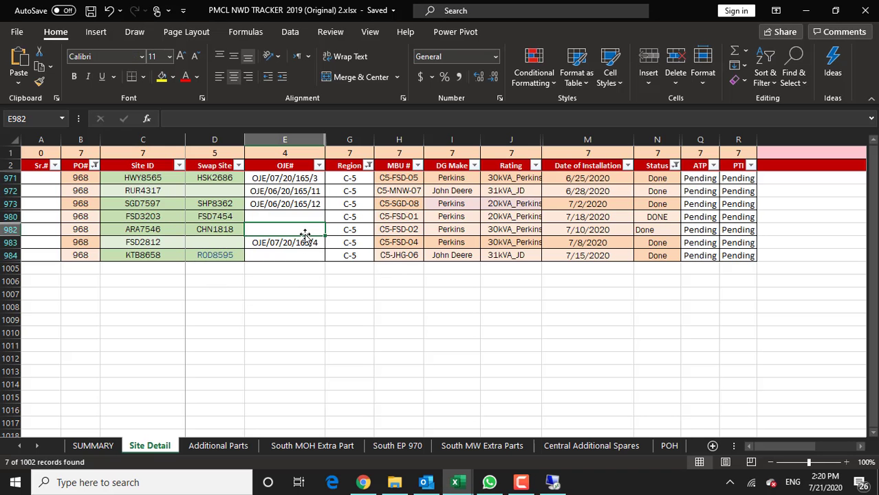
pyautogui.hotkey('ctrl', 'v')
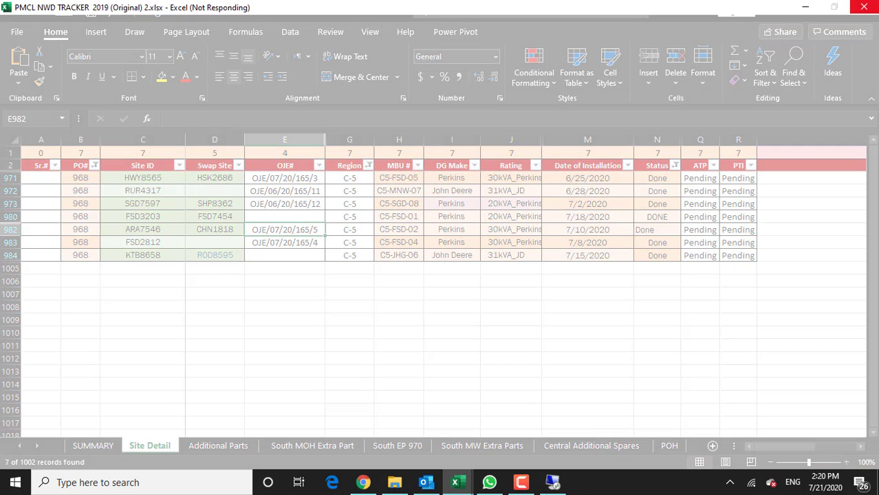
pyautogui.click(555, 483)
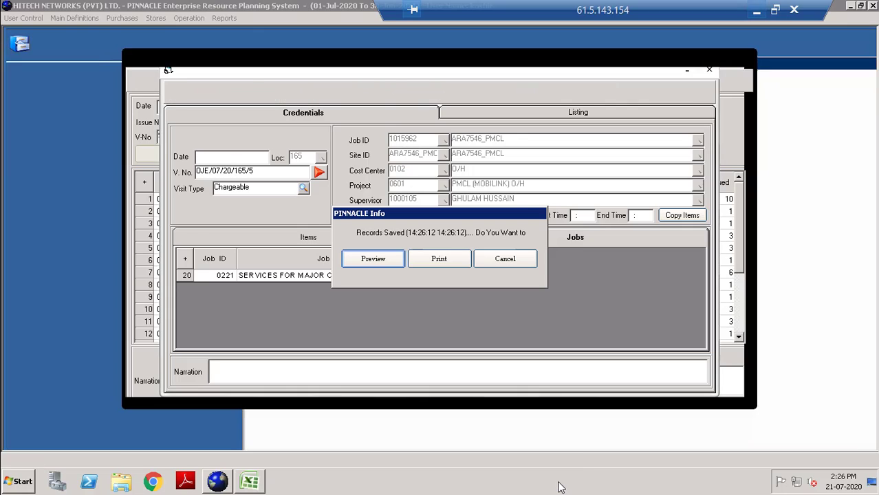
pyautogui.click(530, 262)
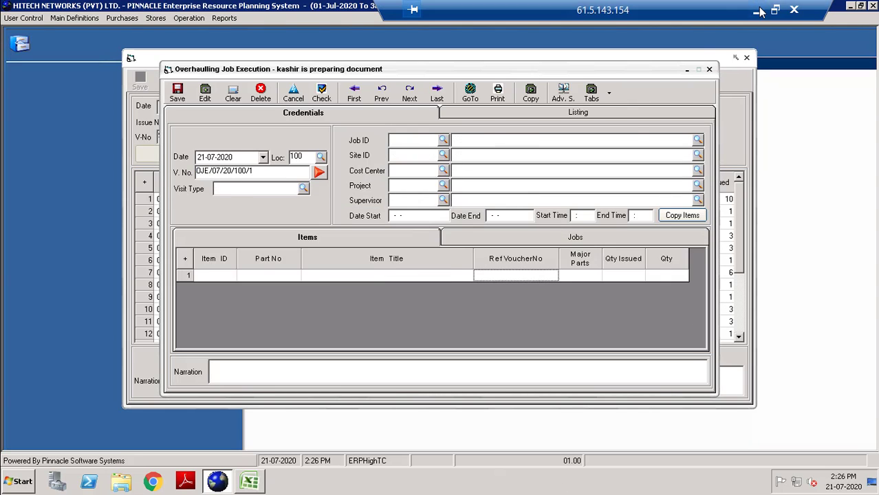